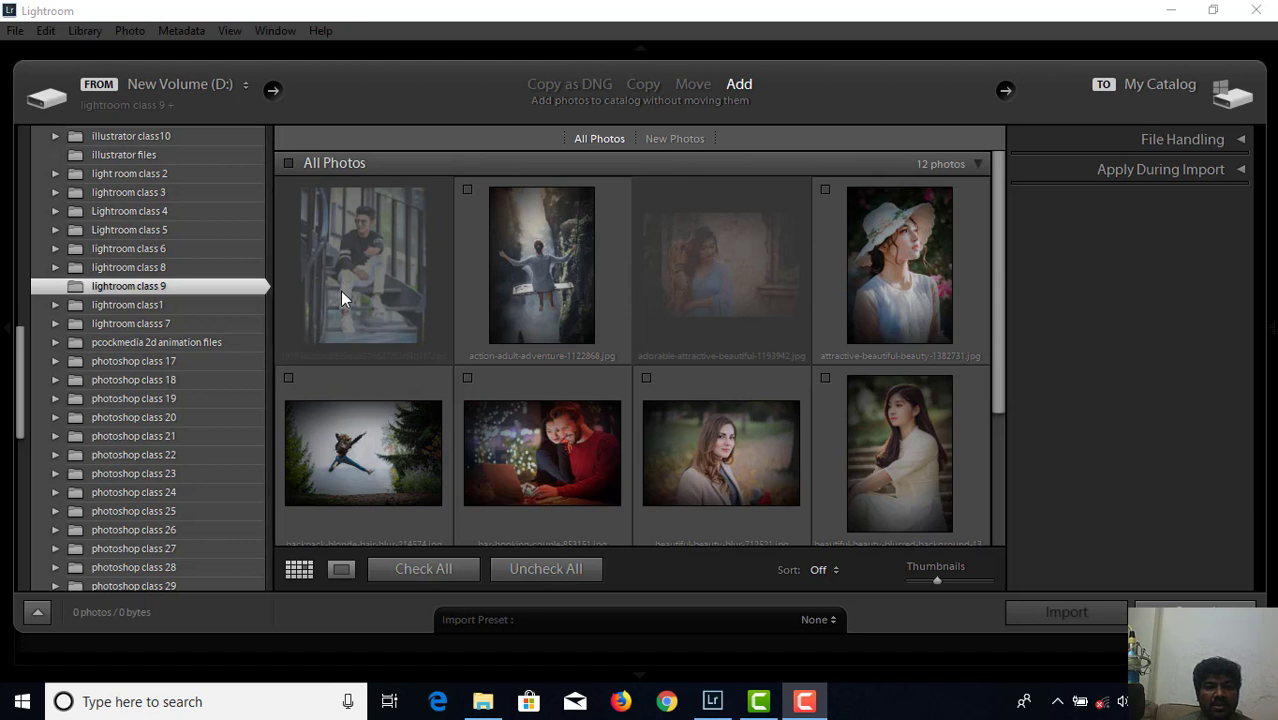
Step: Check all nine importable photos in the lightroom class 9 folder for import, totalling 24 MB
{"action": "left_click", "coordinate": [289, 164]}
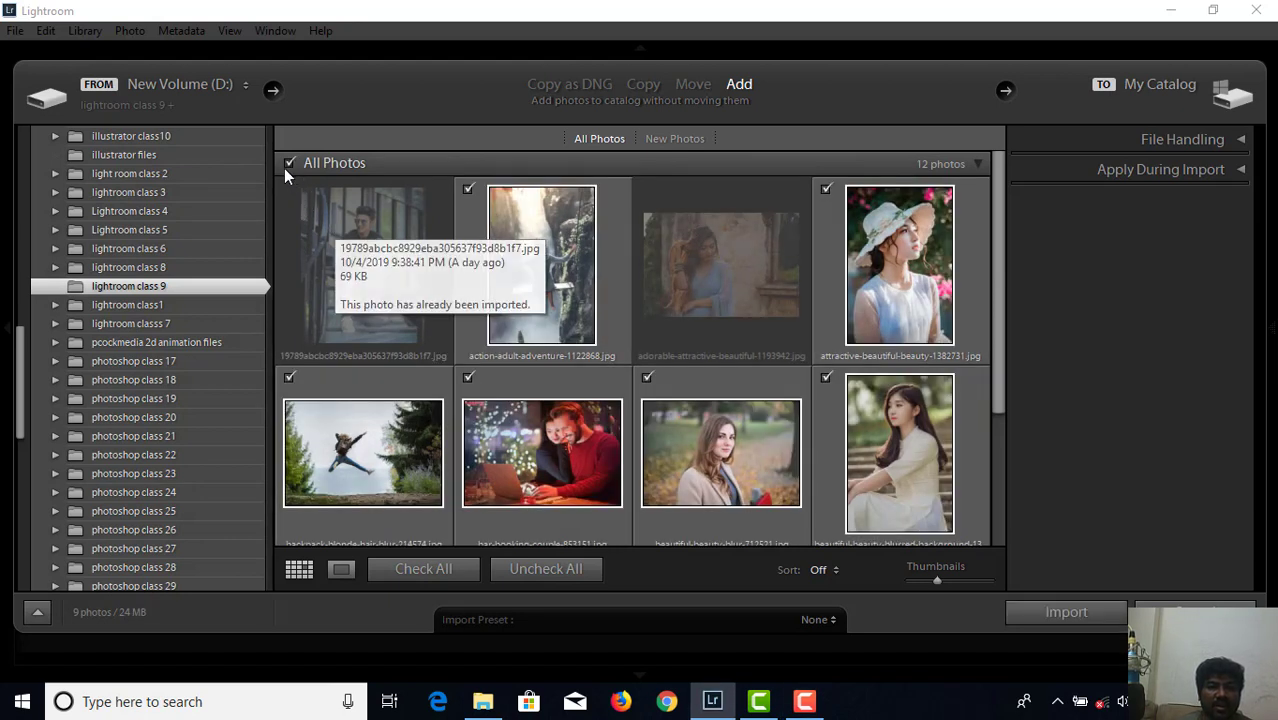
{"action": "left_click", "coordinate": [288, 163]}
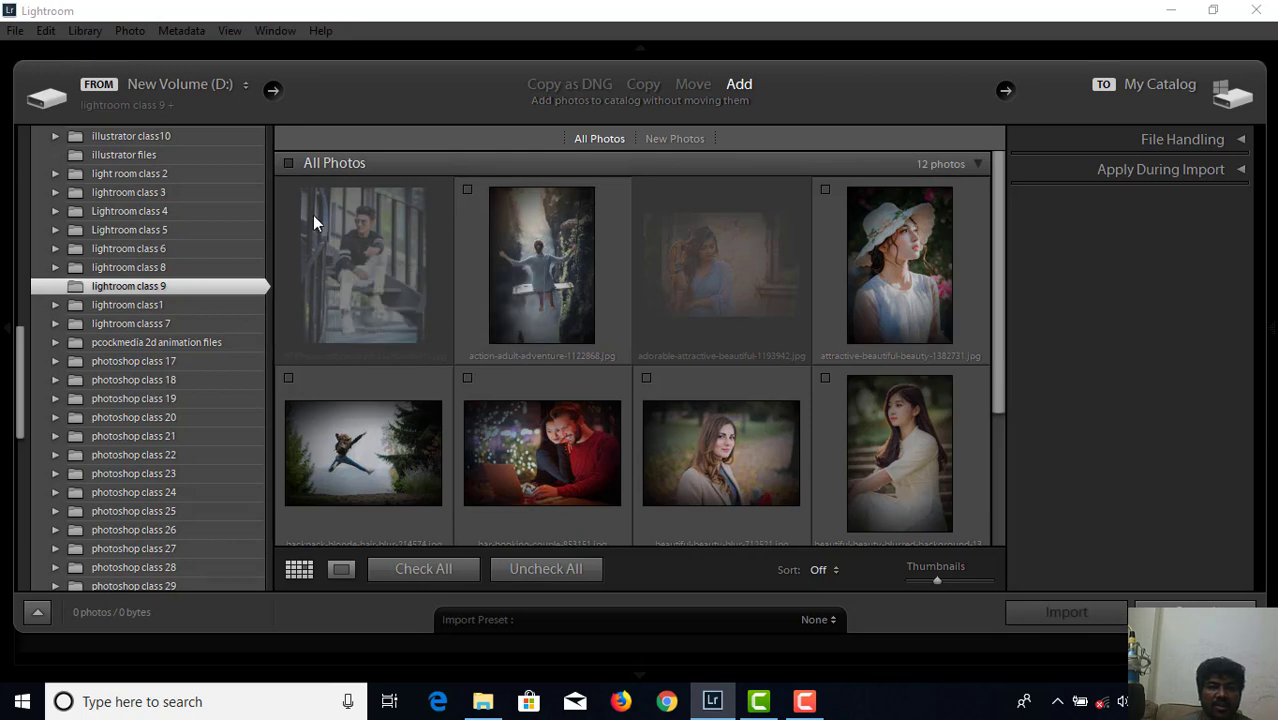
{"action": "left_click", "coordinate": [289, 164]}
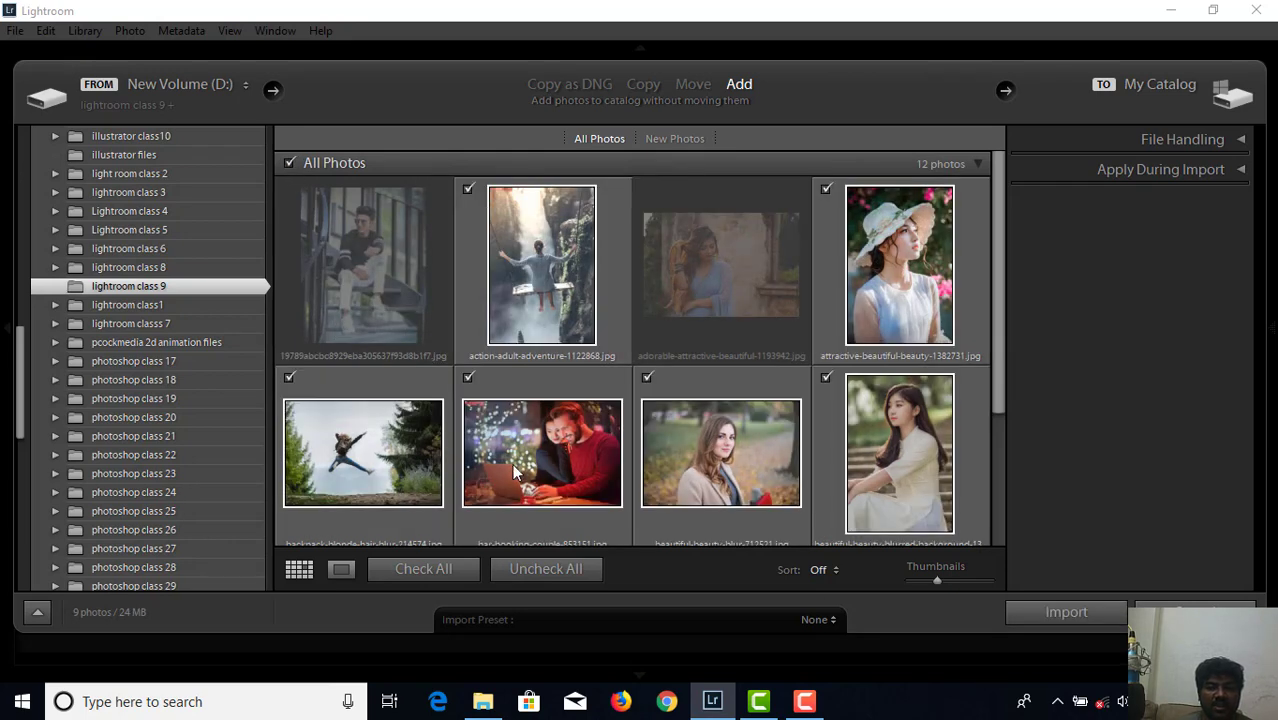
{"action": "left_click", "coordinate": [536, 572]}
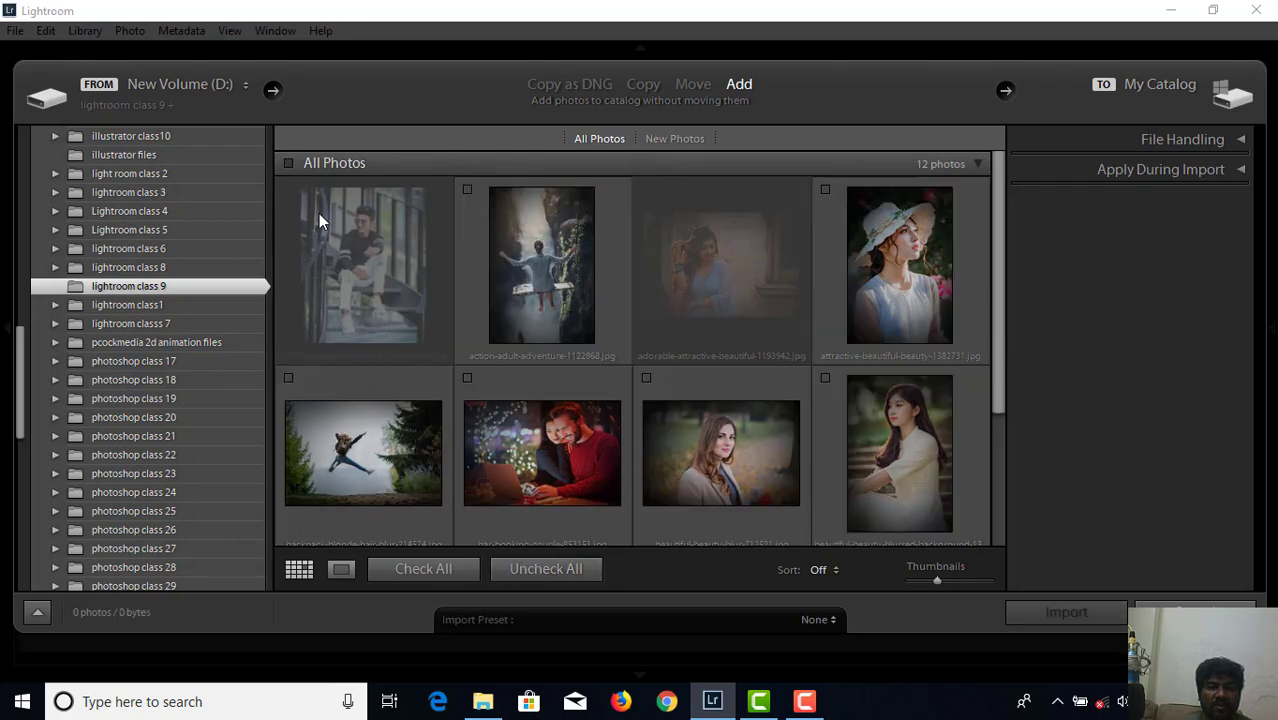
{"action": "left_click", "coordinate": [289, 164]}
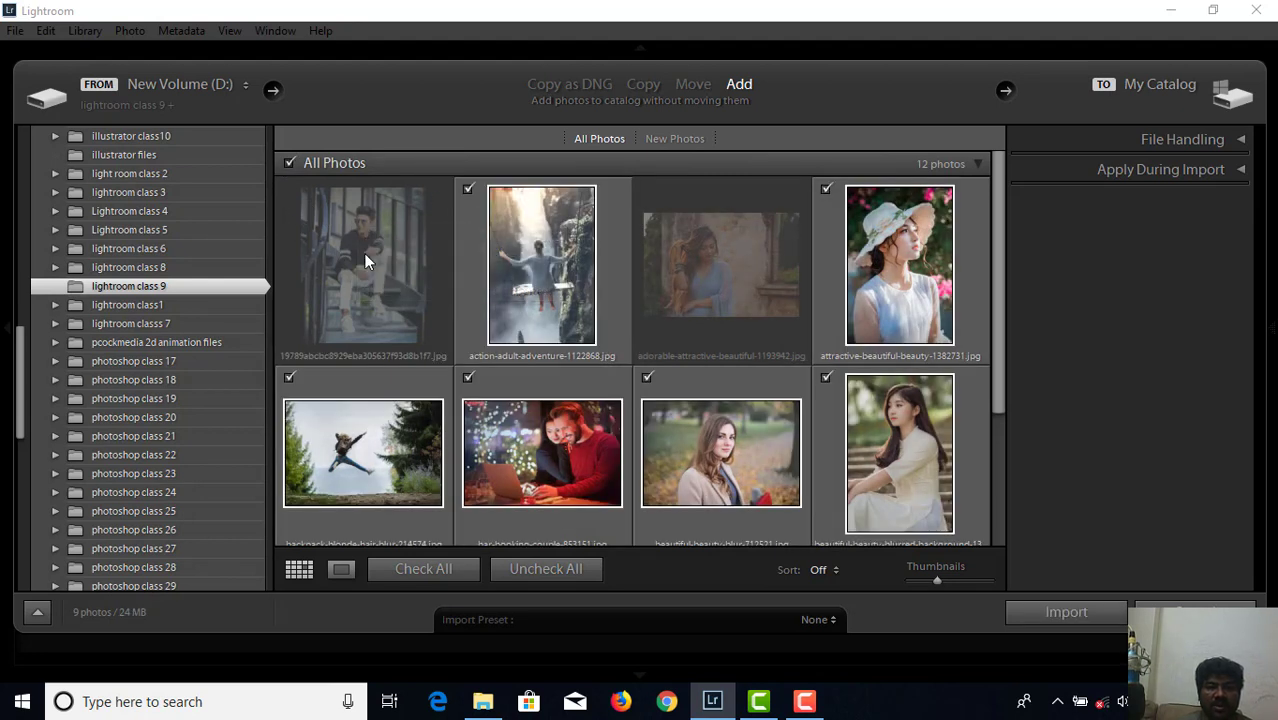
Step: Import the nine photos and open backpack-blonde-hair-blur-214574.jpg in the Develop module
{"action": "left_click", "coordinate": [1091, 616]}
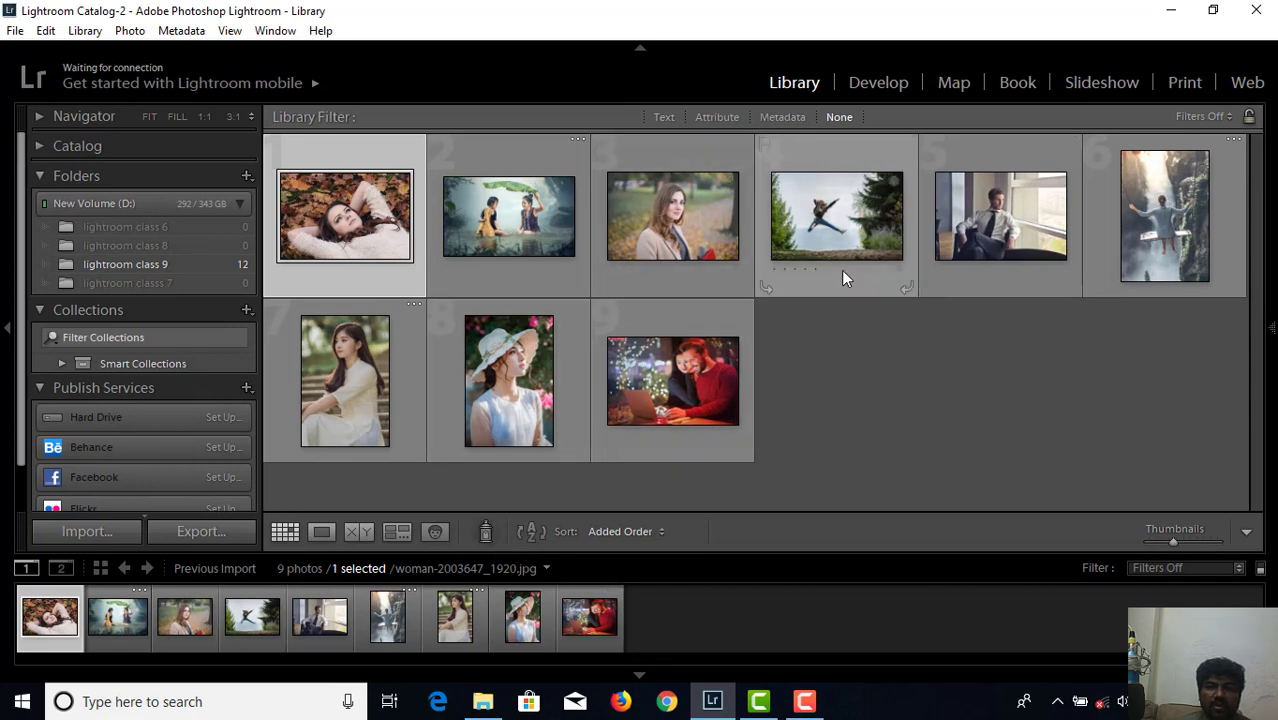
{"action": "mouse_move", "coordinate": [836, 216]}
{"action": "left_click", "coordinate": [829, 235]}
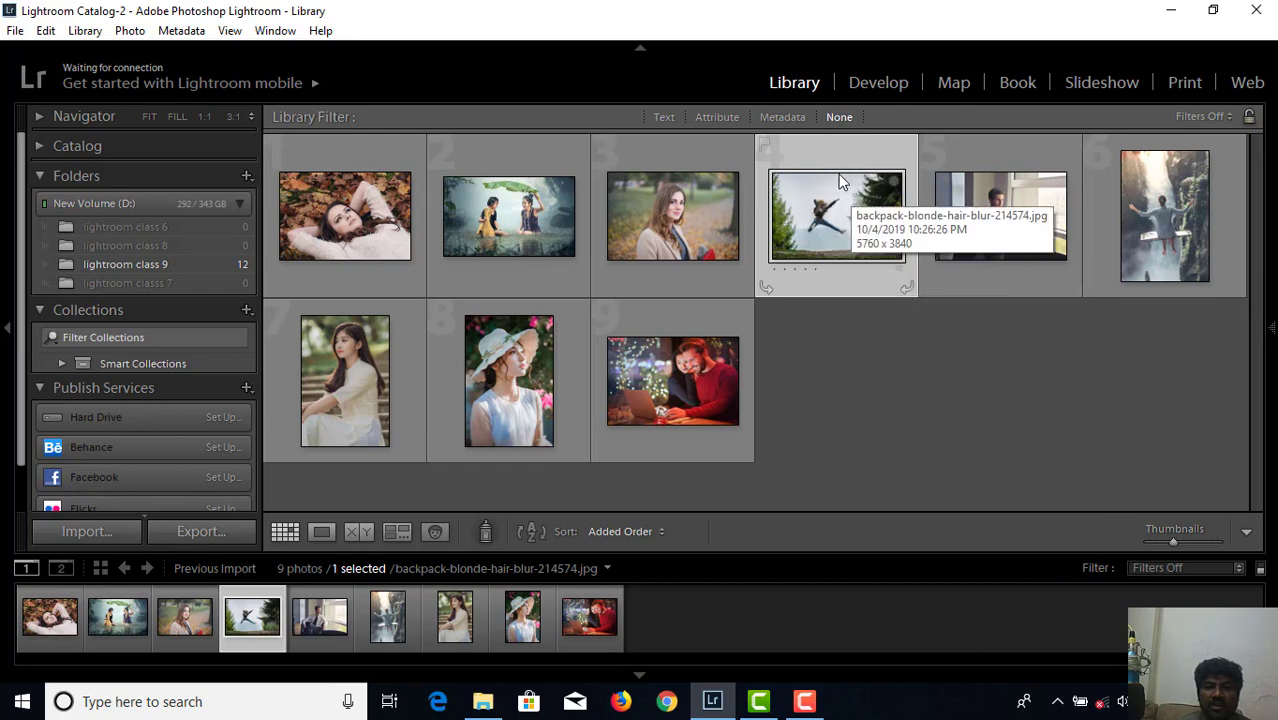
{"action": "left_click", "coordinate": [881, 84]}
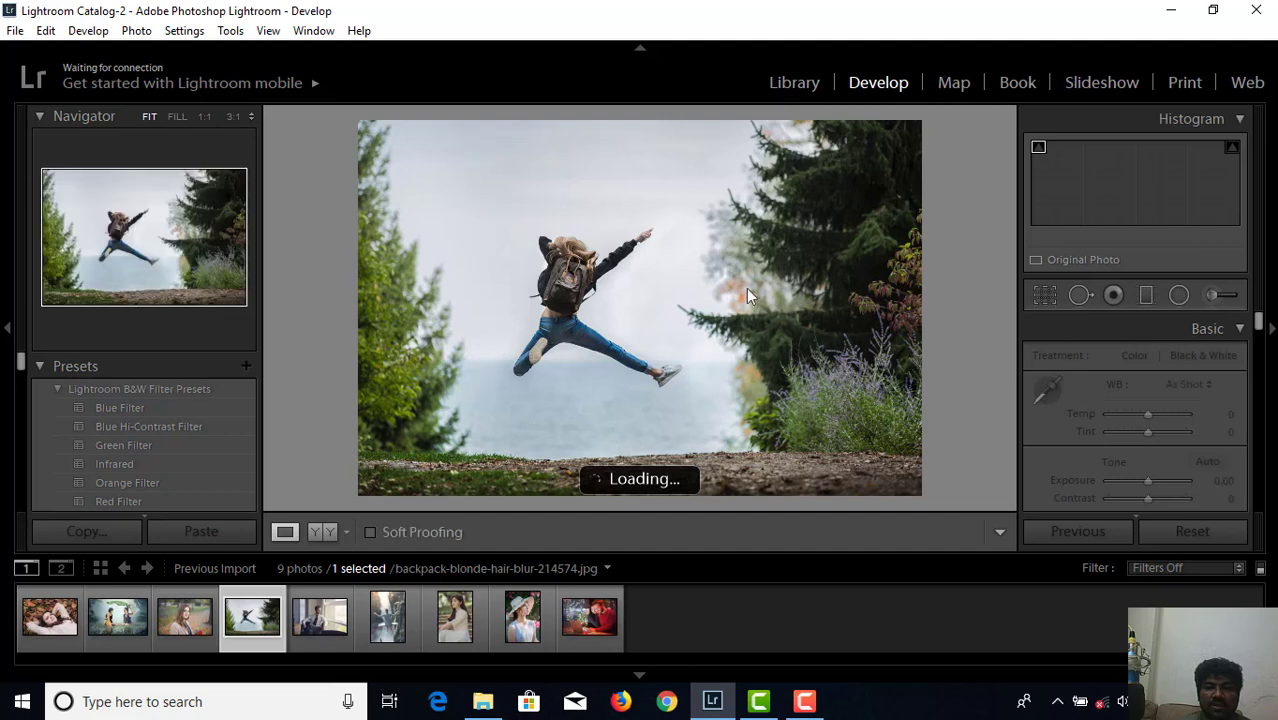
Step: Select the staircase portrait 2.jpg and zoom it to fill the view
{"action": "left_click", "coordinate": [804, 701]}
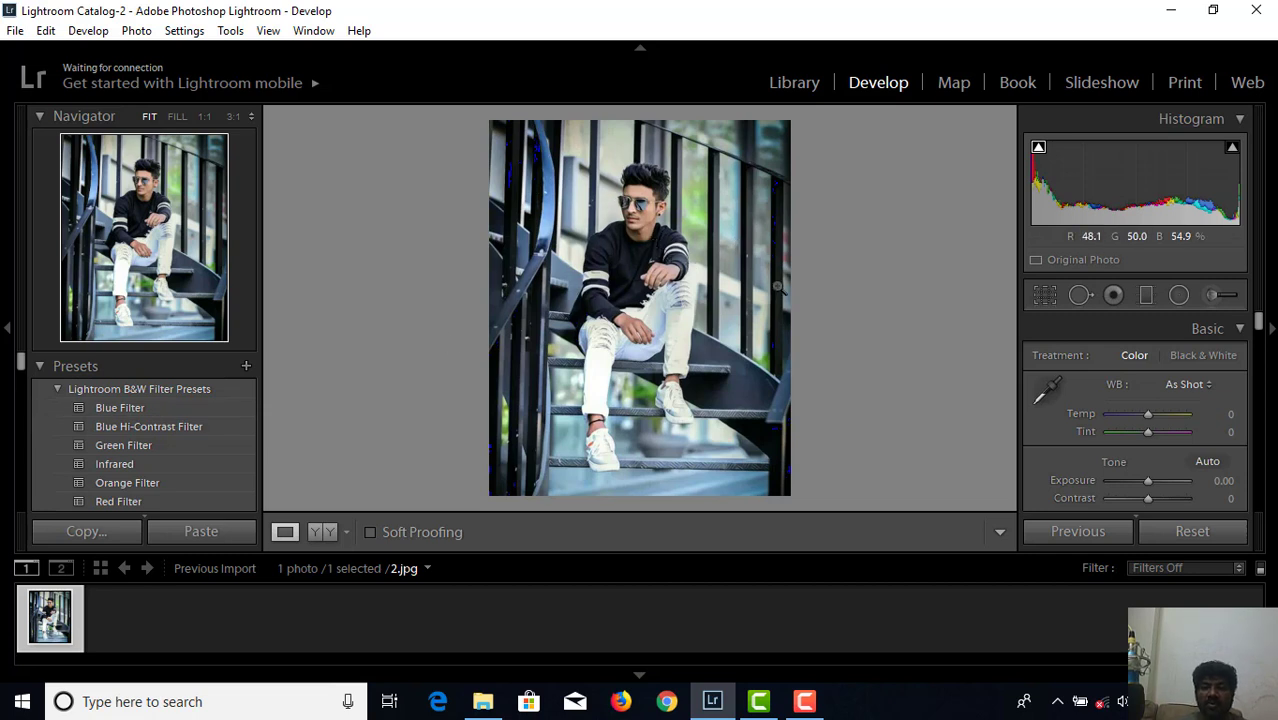
{"action": "key", "text": "z"}
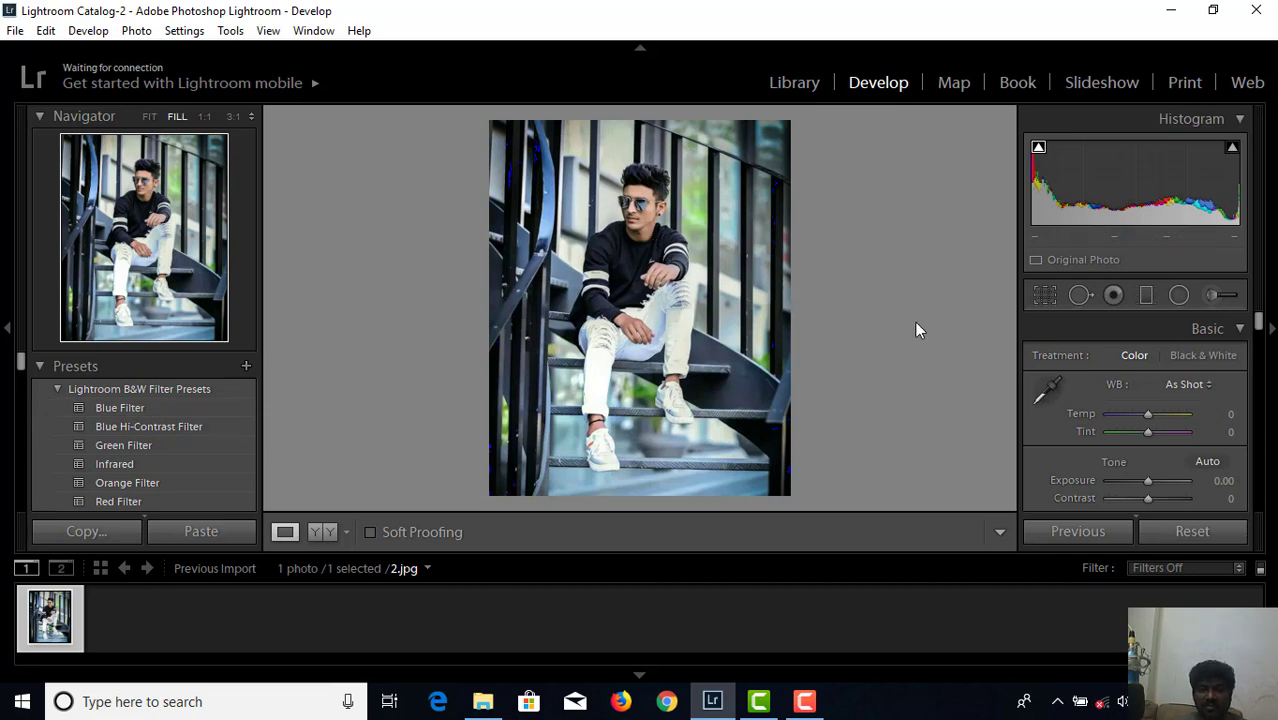
{"action": "scroll", "coordinate": [692, 325], "scroll_direction": "up", "scroll_amount": 5}
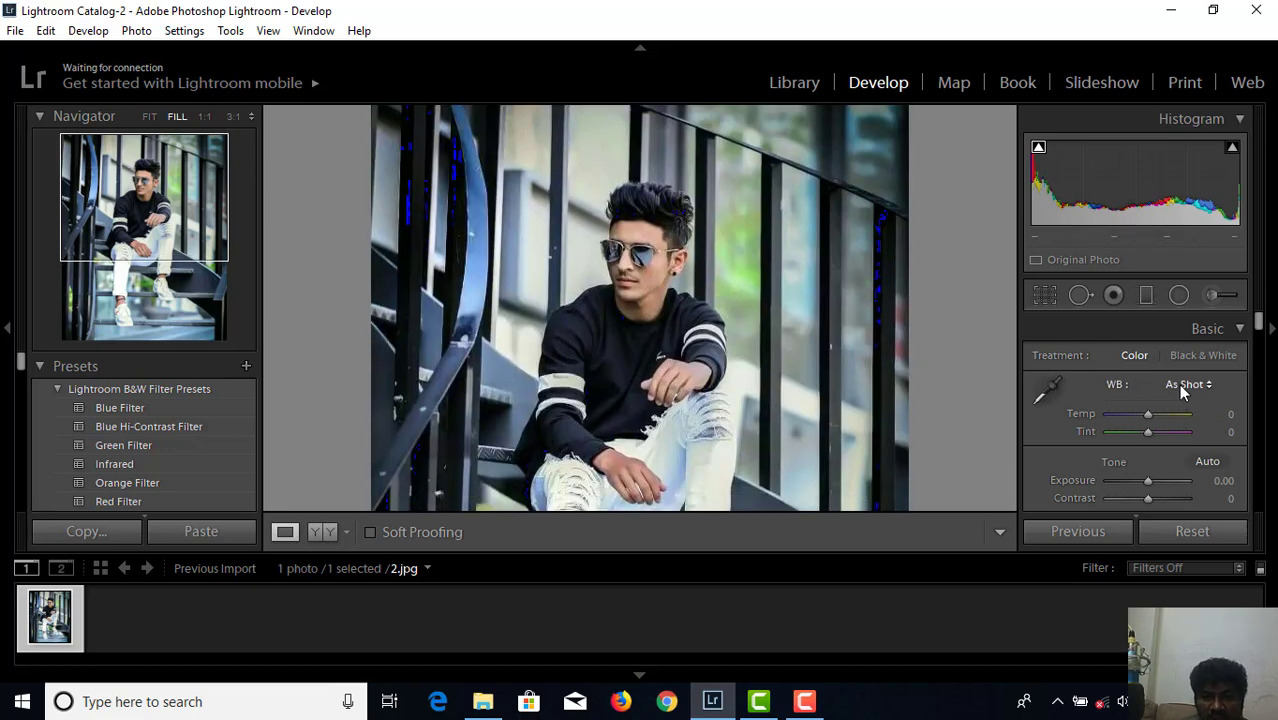
Step: Cool the white balance to Temp -52 and Tint +31
{"action": "mouse_move", "coordinate": [1146, 417]}
{"action": "left_mouse_down"}
{"action": "mouse_move", "coordinate": [1116, 423]}
{"action": "mouse_move", "coordinate": [1128, 432]}
{"action": "left_mouse_up"}
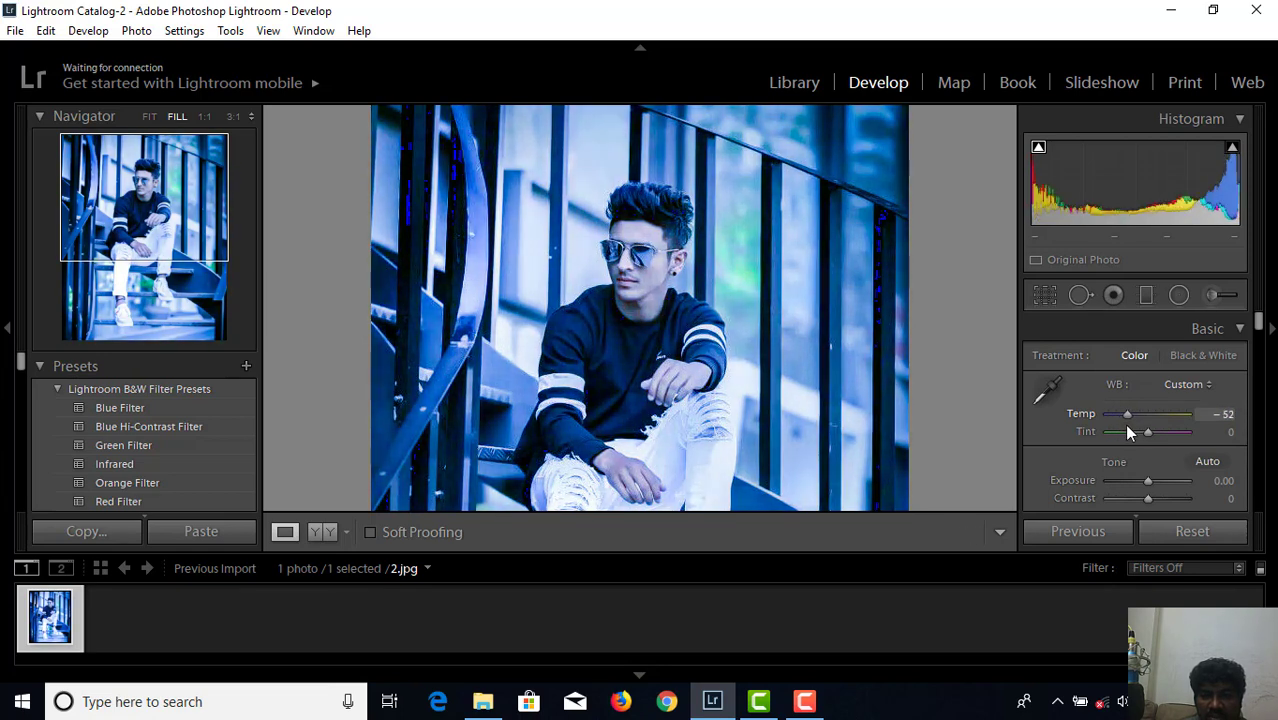
{"action": "mouse_move", "coordinate": [1128, 432]}
{"action": "left_mouse_down"}
{"action": "mouse_move", "coordinate": [1172, 438]}
{"action": "mouse_move", "coordinate": [1145, 437]}
{"action": "mouse_move", "coordinate": [1158, 432]}
{"action": "left_mouse_up"}
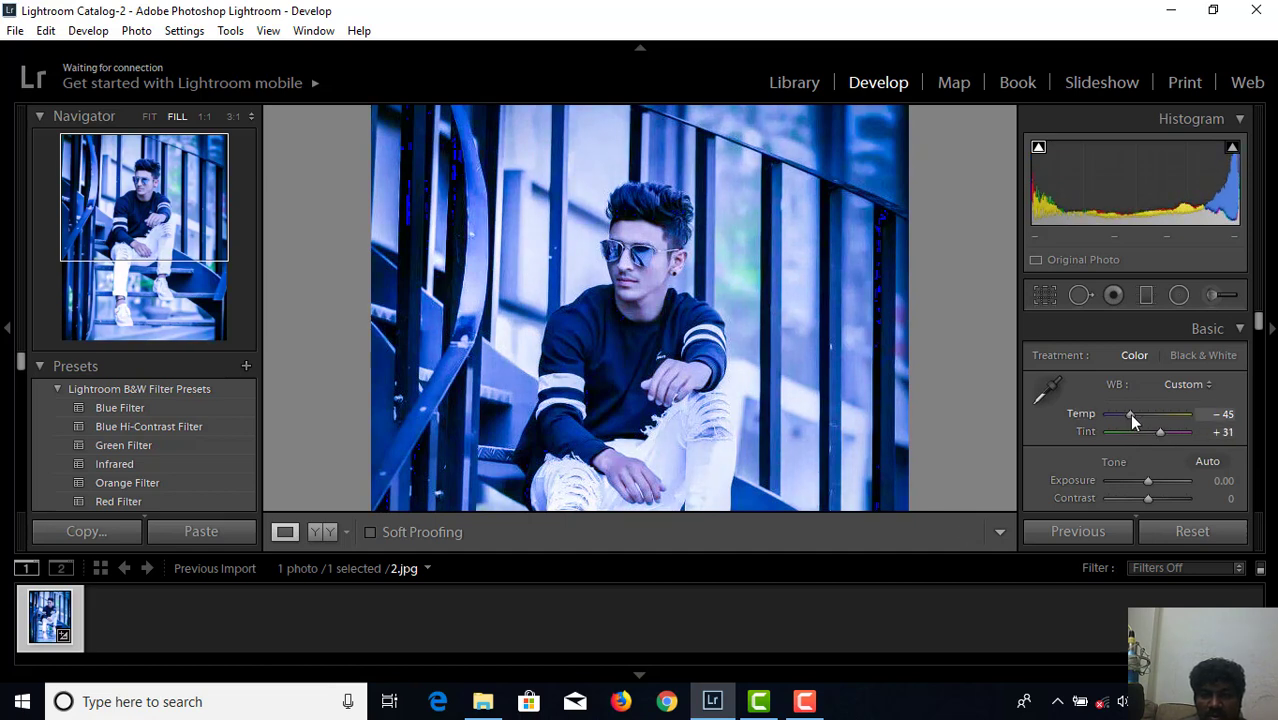
{"action": "left_click_drag", "start_coordinate": [1133, 421], "coordinate": [1128, 421]}
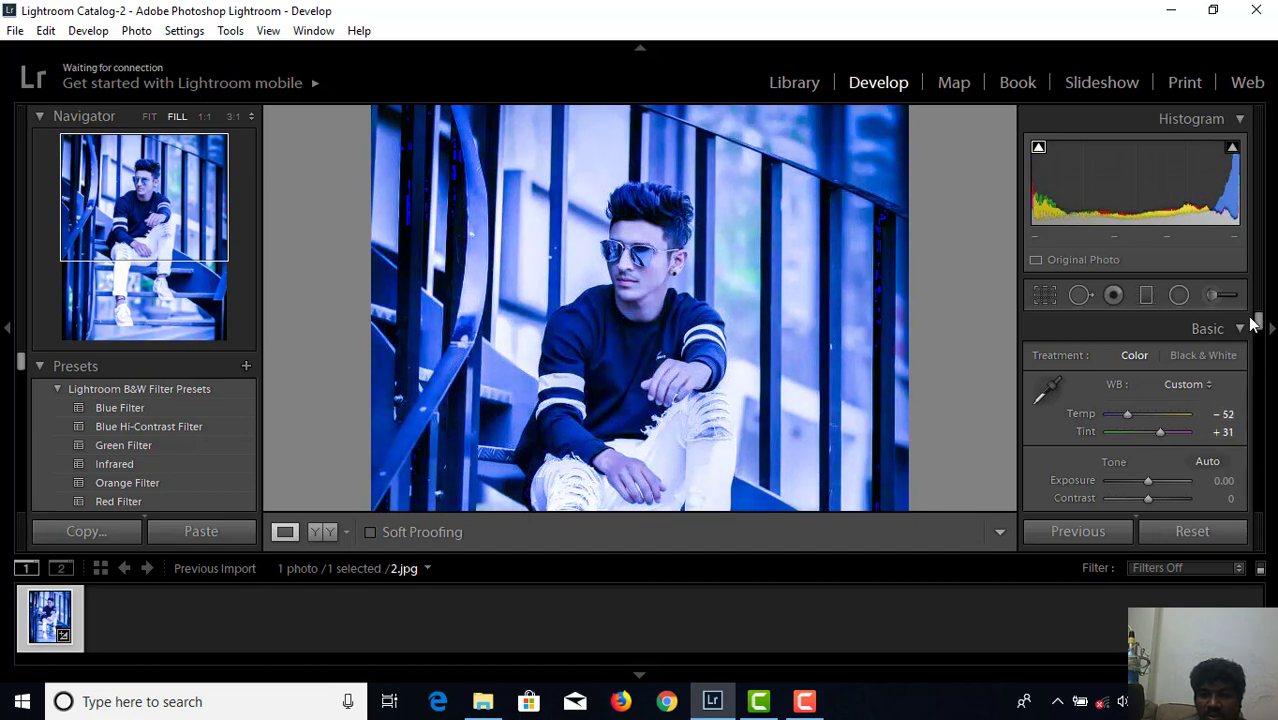
{"action": "left_click_drag", "start_coordinate": [1258, 320], "coordinate": [1258, 335]}
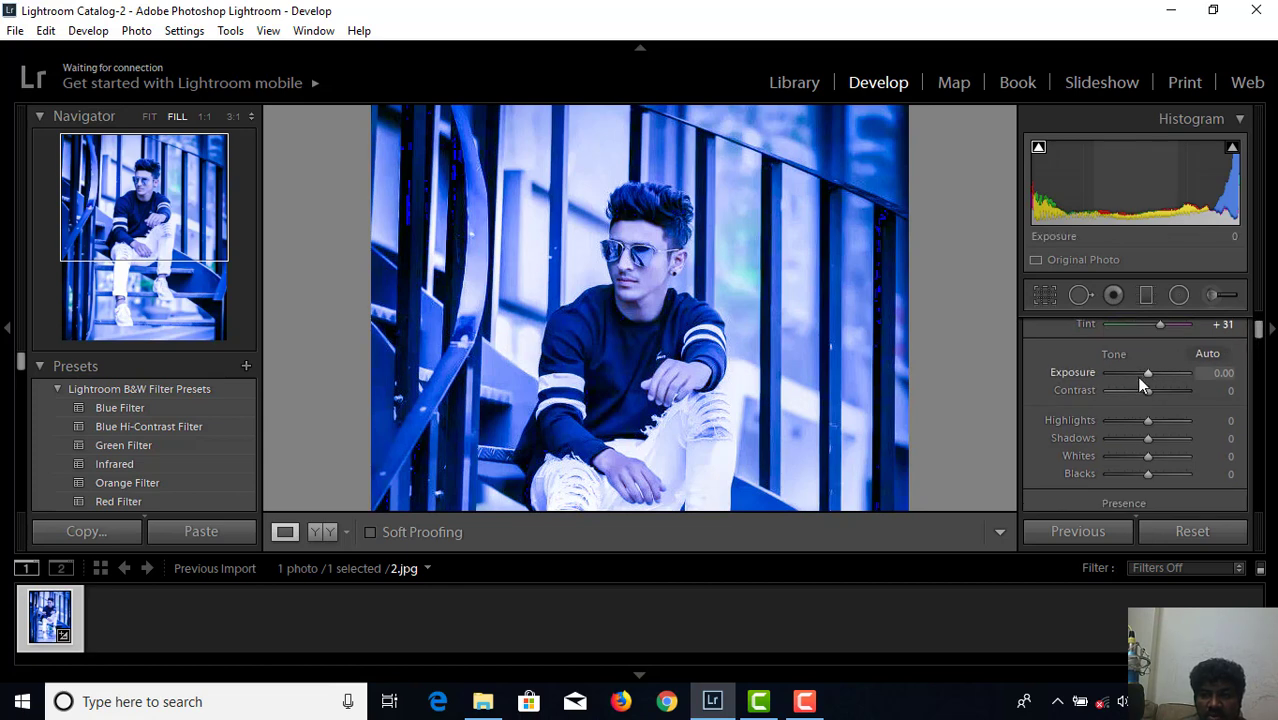
Step: Set Exposure -0.71, Contrast +14, Highlights +10, Shadows +7, Whites +26 and Blacks +19
{"action": "left_click_drag", "start_coordinate": [1148, 372], "coordinate": [1143, 373]}
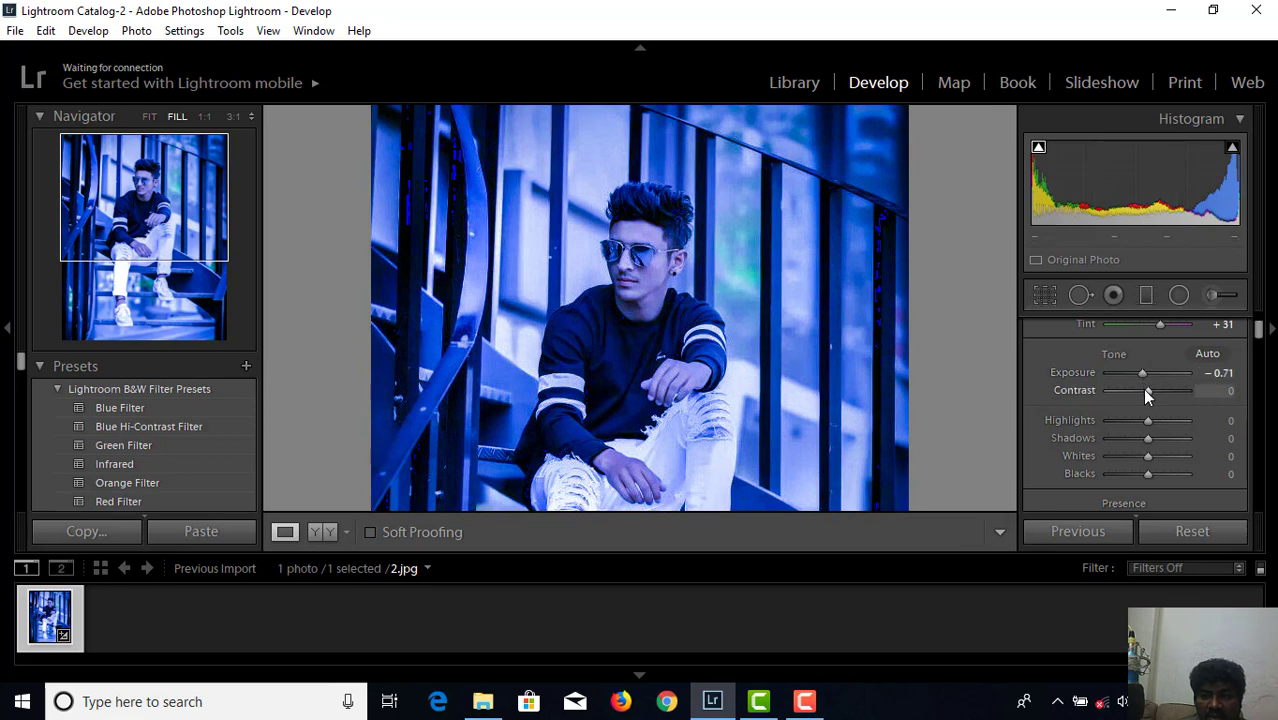
{"action": "left_click_drag", "start_coordinate": [1147, 390], "coordinate": [1152, 391]}
{"action": "left_click_drag", "start_coordinate": [1149, 390], "coordinate": [1151, 421]}
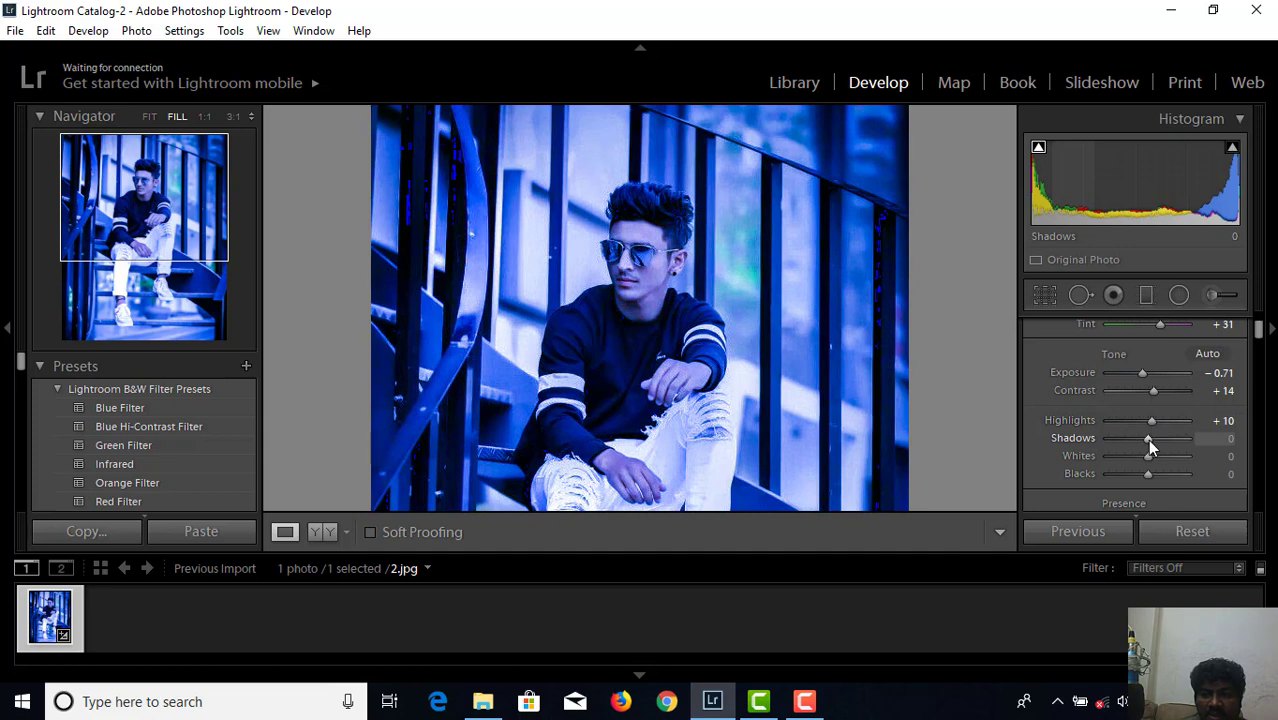
{"action": "left_click_drag", "start_coordinate": [1148, 440], "coordinate": [1157, 457]}
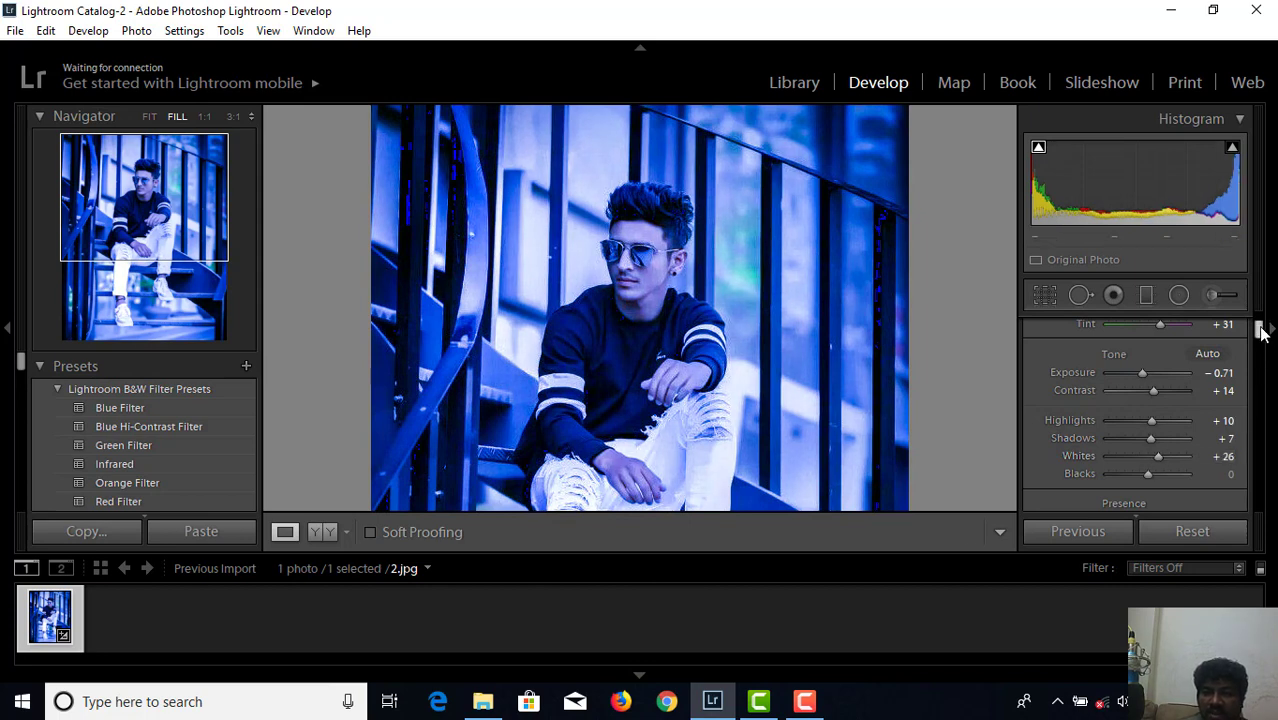
{"action": "scroll", "coordinate": [1260, 333], "scroll_direction": "down", "scroll_amount": 3}
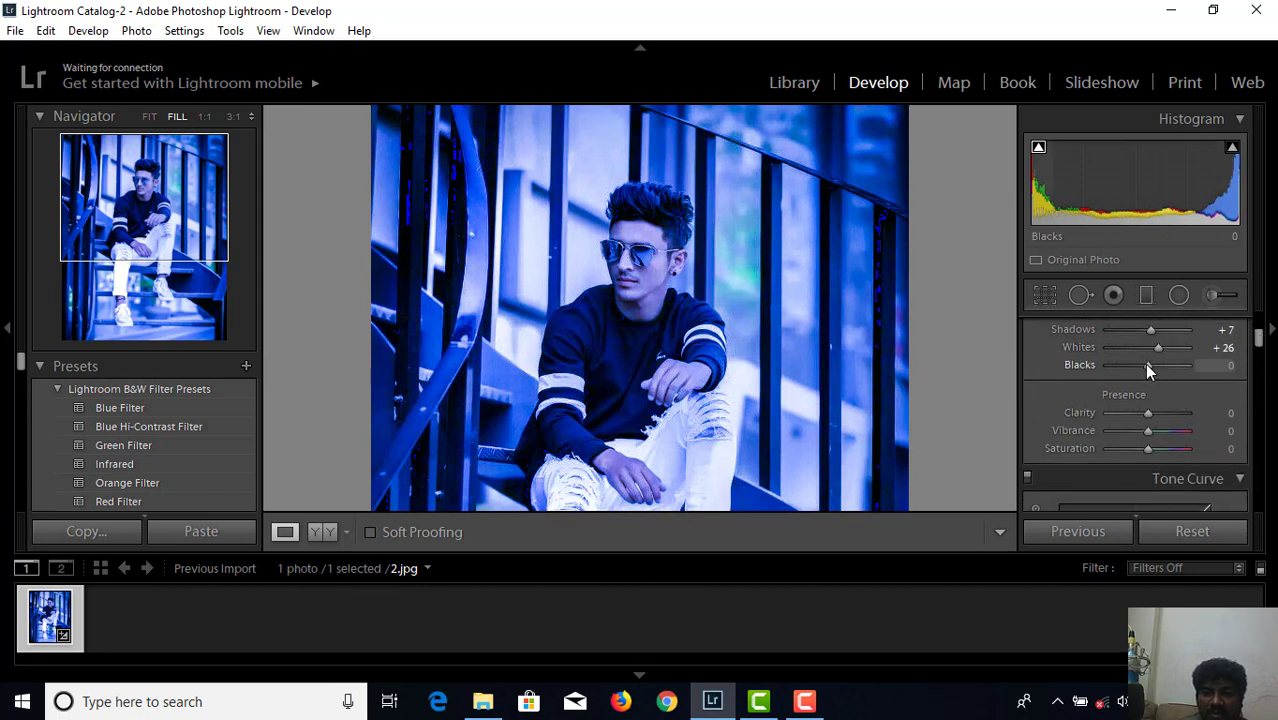
{"action": "left_click_drag", "start_coordinate": [1147, 368], "coordinate": [1155, 371]}
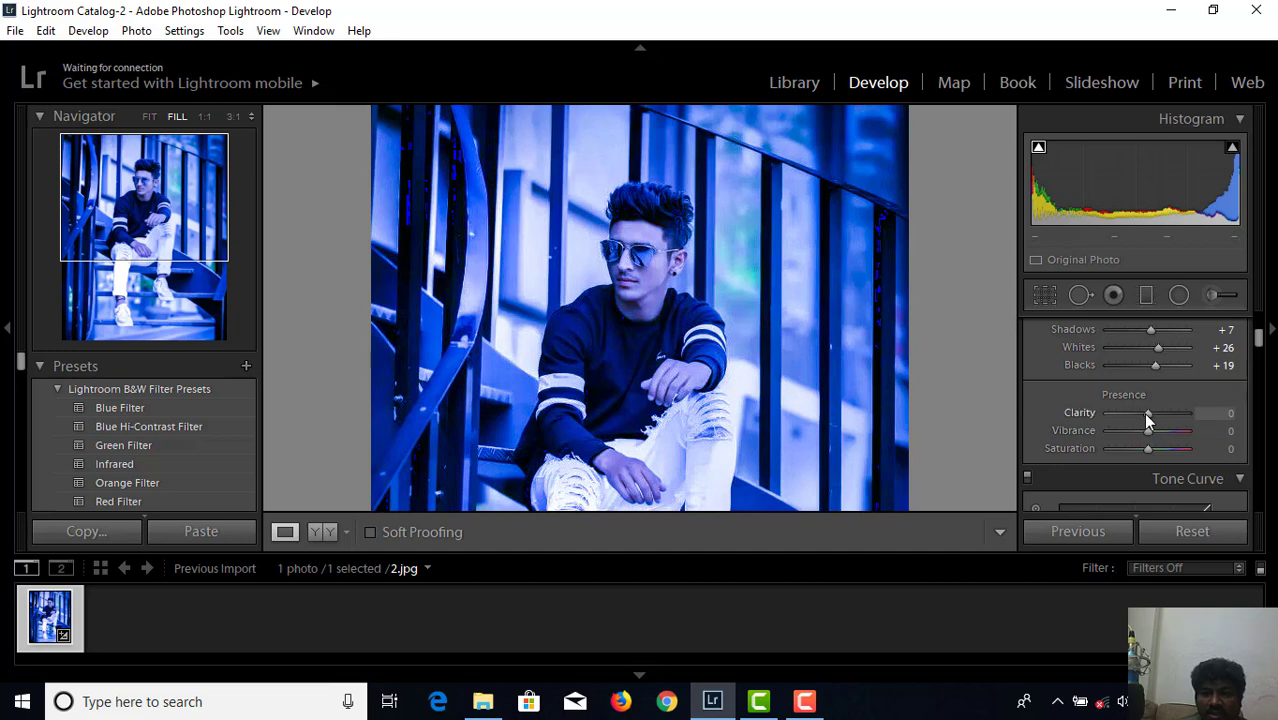
Step: Set Clarity to -31, Vibrance to +24 and Saturation to -19
{"action": "left_click_drag", "start_coordinate": [1145, 415], "coordinate": [1132, 417]}
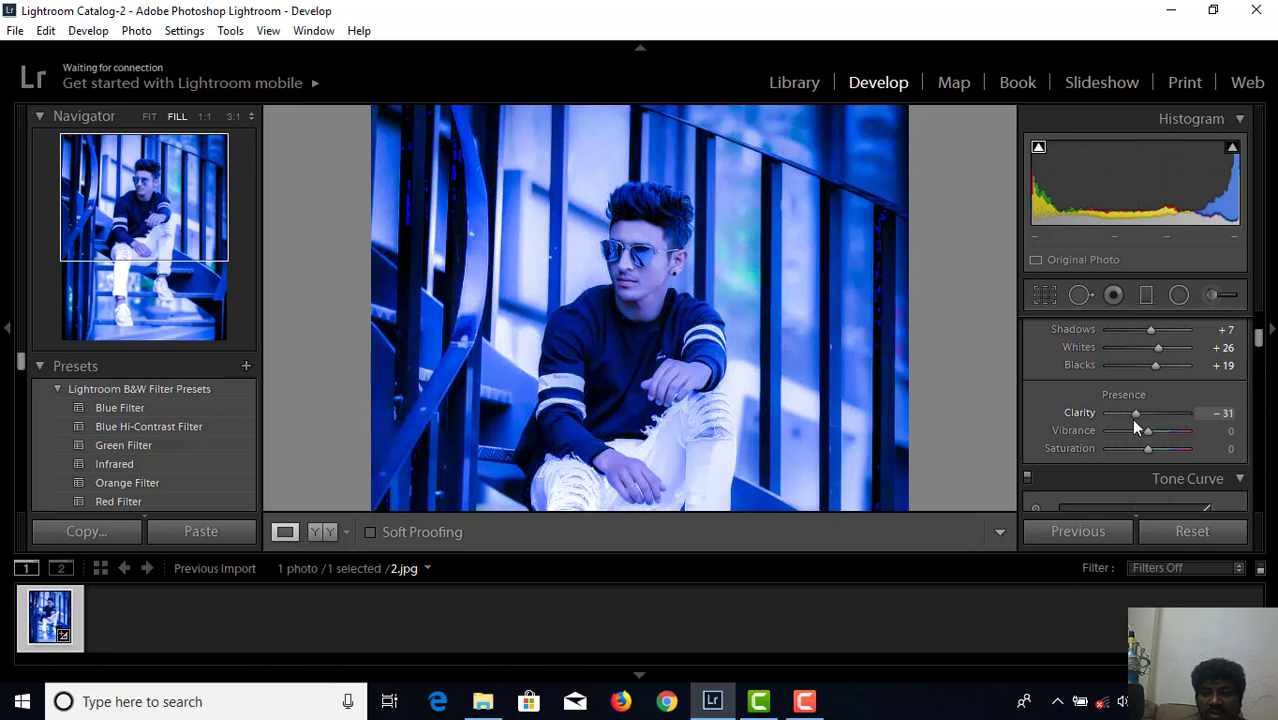
{"action": "mouse_move", "coordinate": [1146, 434]}
{"action": "left_mouse_down"}
{"action": "mouse_move", "coordinate": [1167, 432]}
{"action": "mouse_move", "coordinate": [1155, 433]}
{"action": "left_mouse_up"}
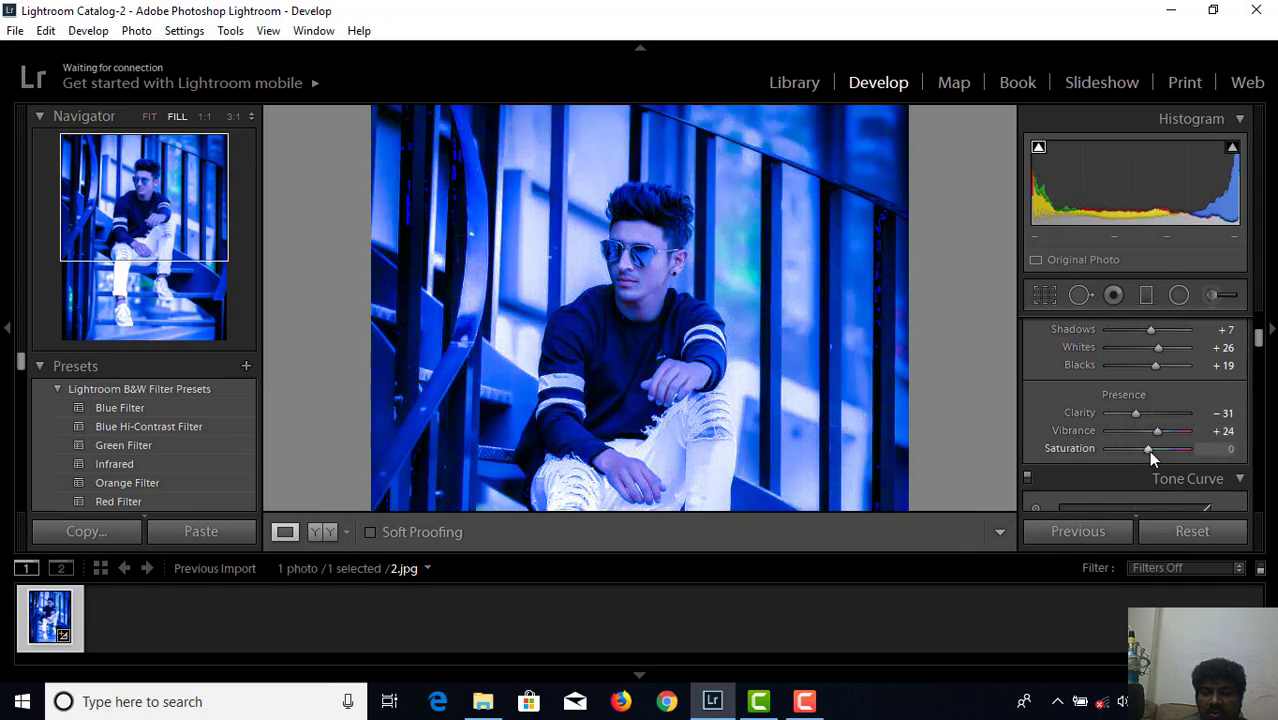
{"action": "left_click_drag", "start_coordinate": [1148, 455], "coordinate": [1155, 453]}
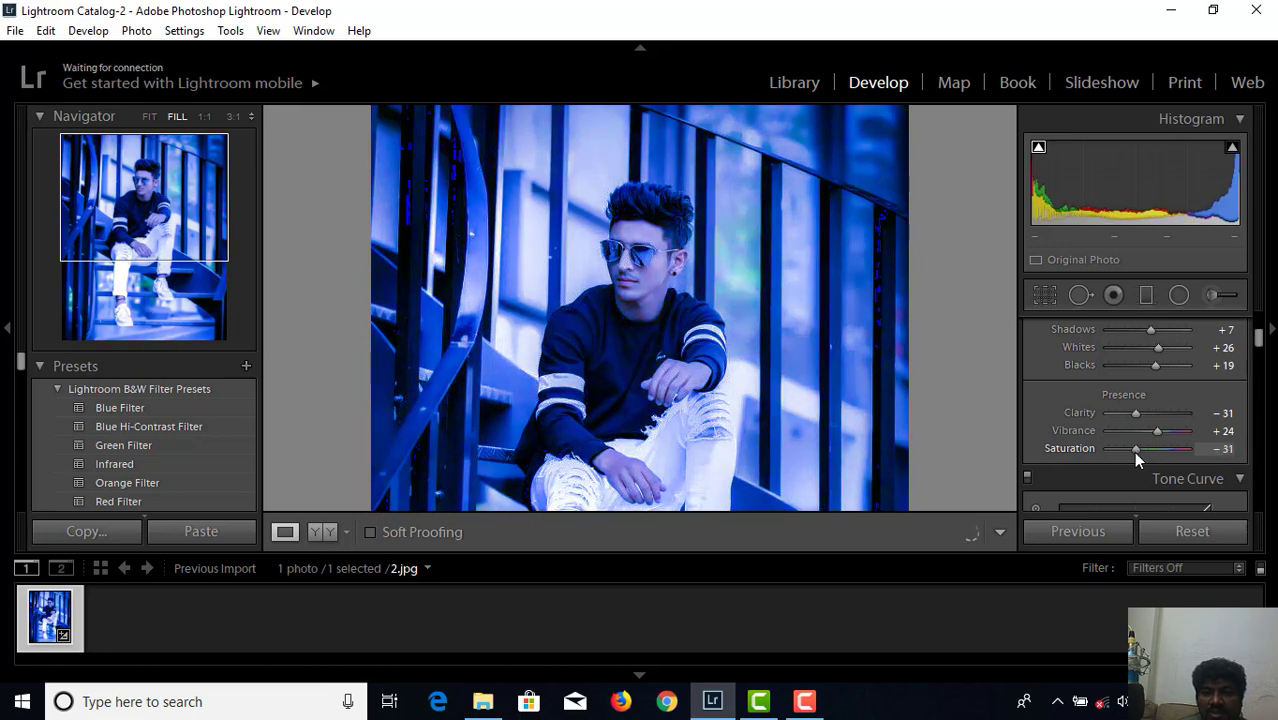
{"action": "left_click_drag", "start_coordinate": [1155, 451], "coordinate": [1138, 450]}
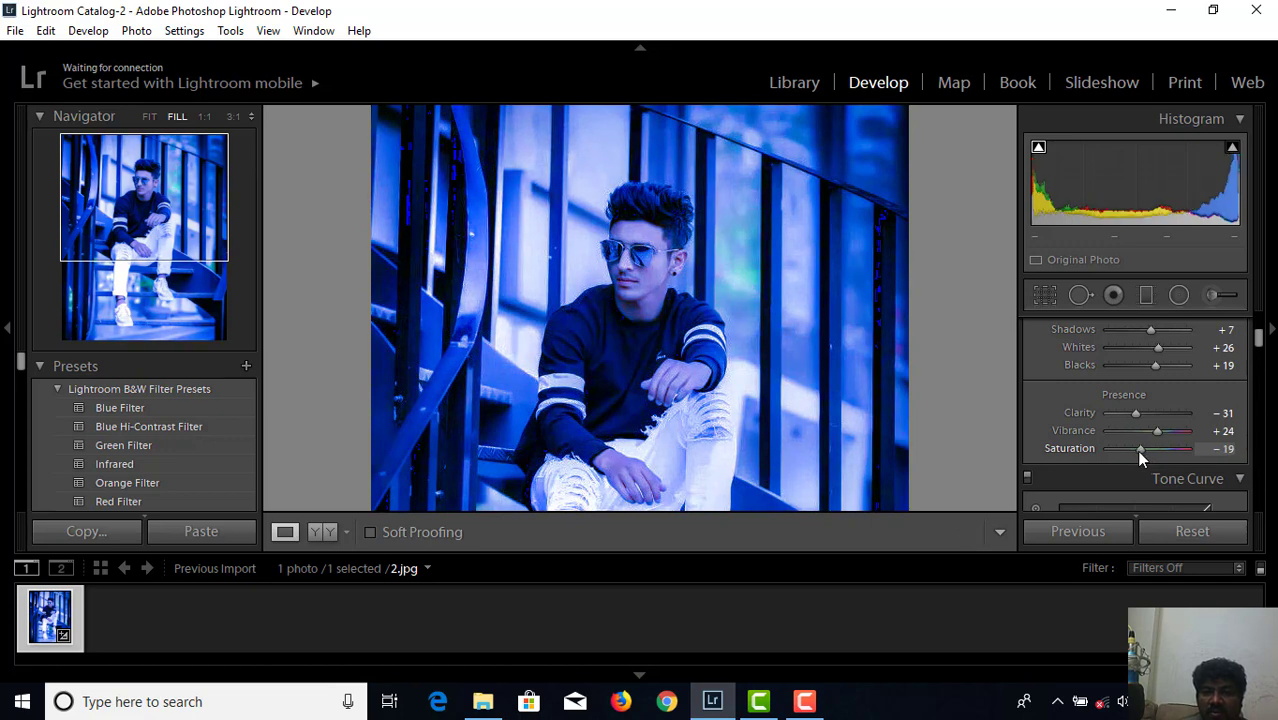
Step: Pull the tone curve Lights down to -47 and raise Darks to +20
{"action": "left_click_drag", "start_coordinate": [1260, 340], "coordinate": [1259, 364]}
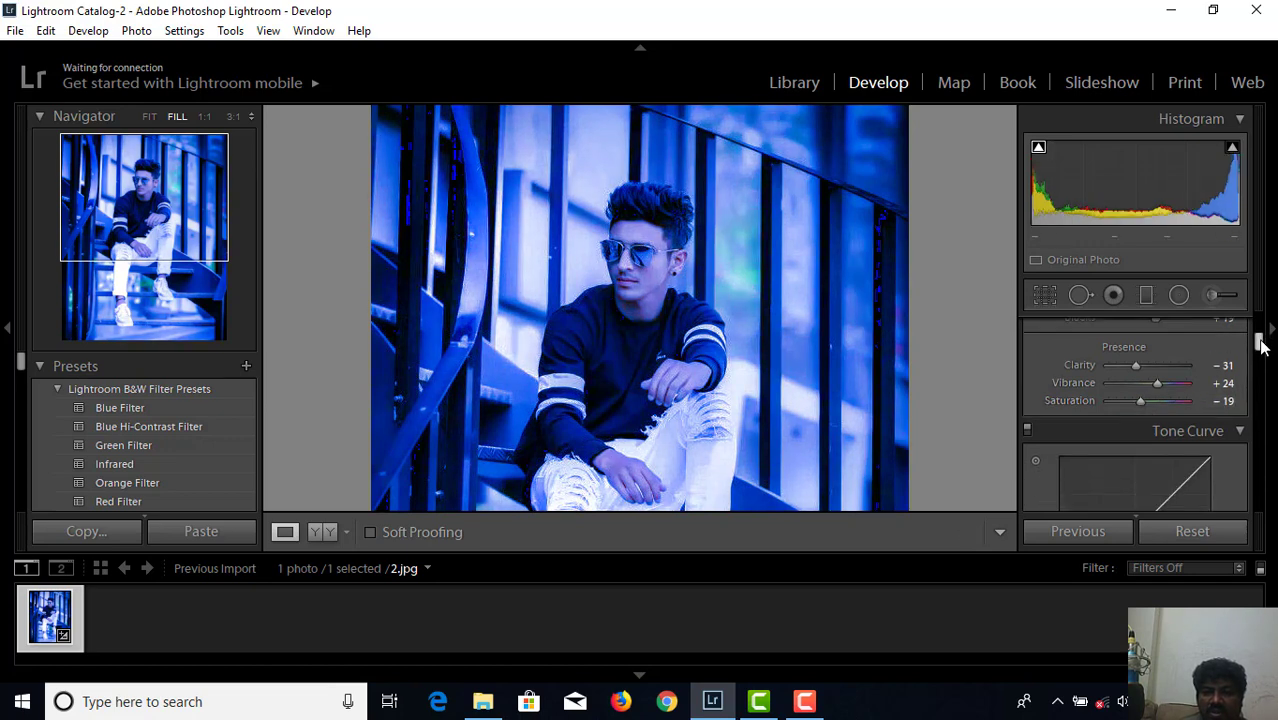
{"action": "scroll", "coordinate": [1259, 364], "scroll_direction": "down", "scroll_amount": 1}
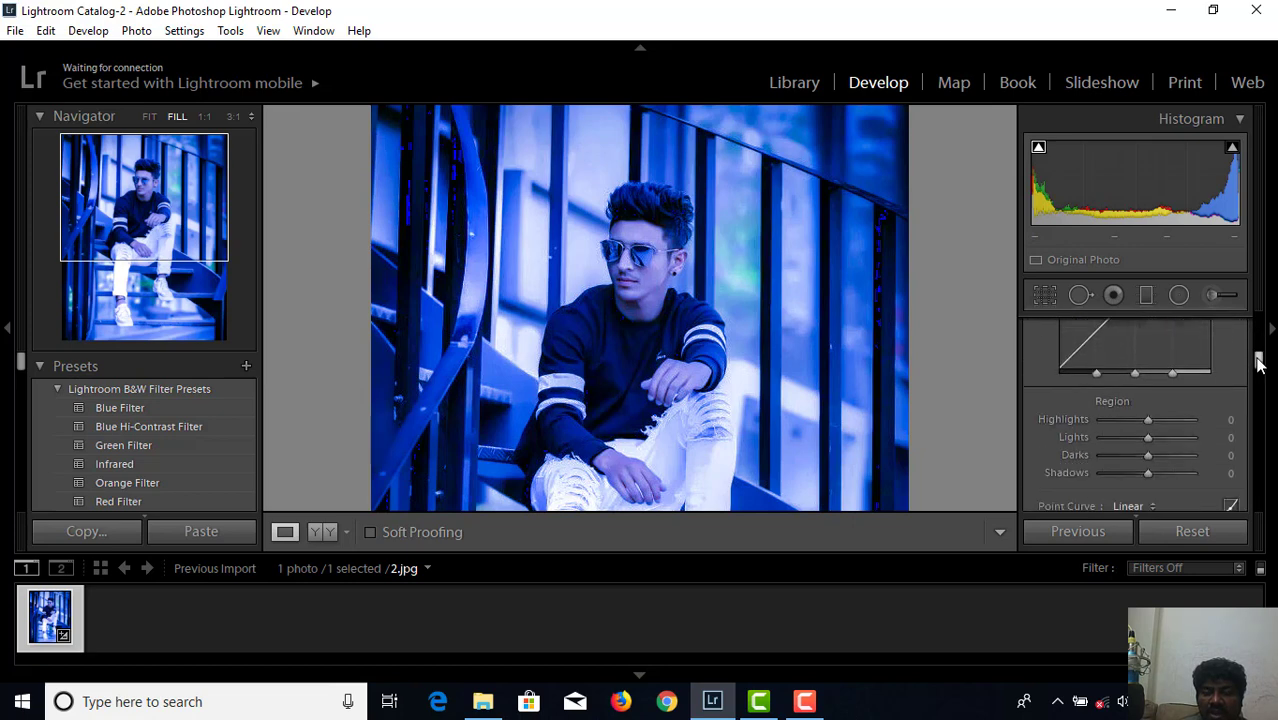
{"action": "scroll", "coordinate": [1262, 355], "scroll_direction": "up", "scroll_amount": 3}
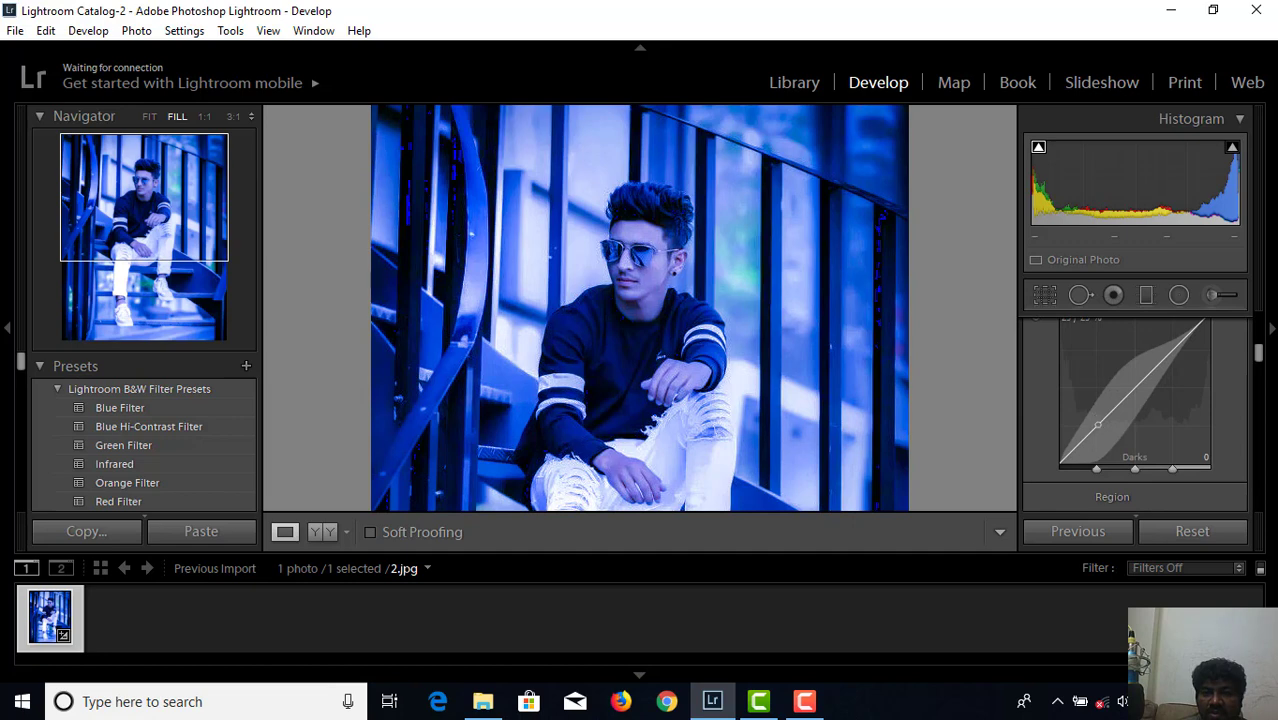
{"action": "left_click_drag", "start_coordinate": [1097, 420], "coordinate": [1097, 422]}
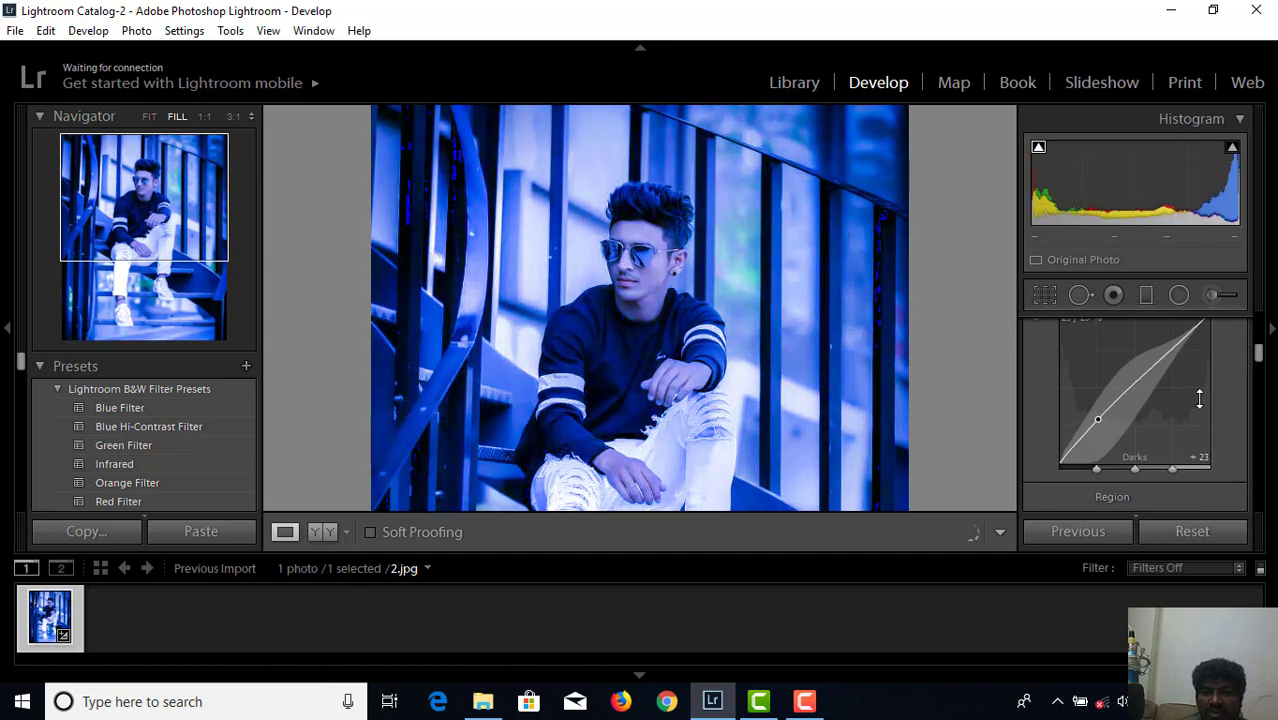
{"action": "left_click_drag", "start_coordinate": [1171, 352], "coordinate": [1171, 368]}
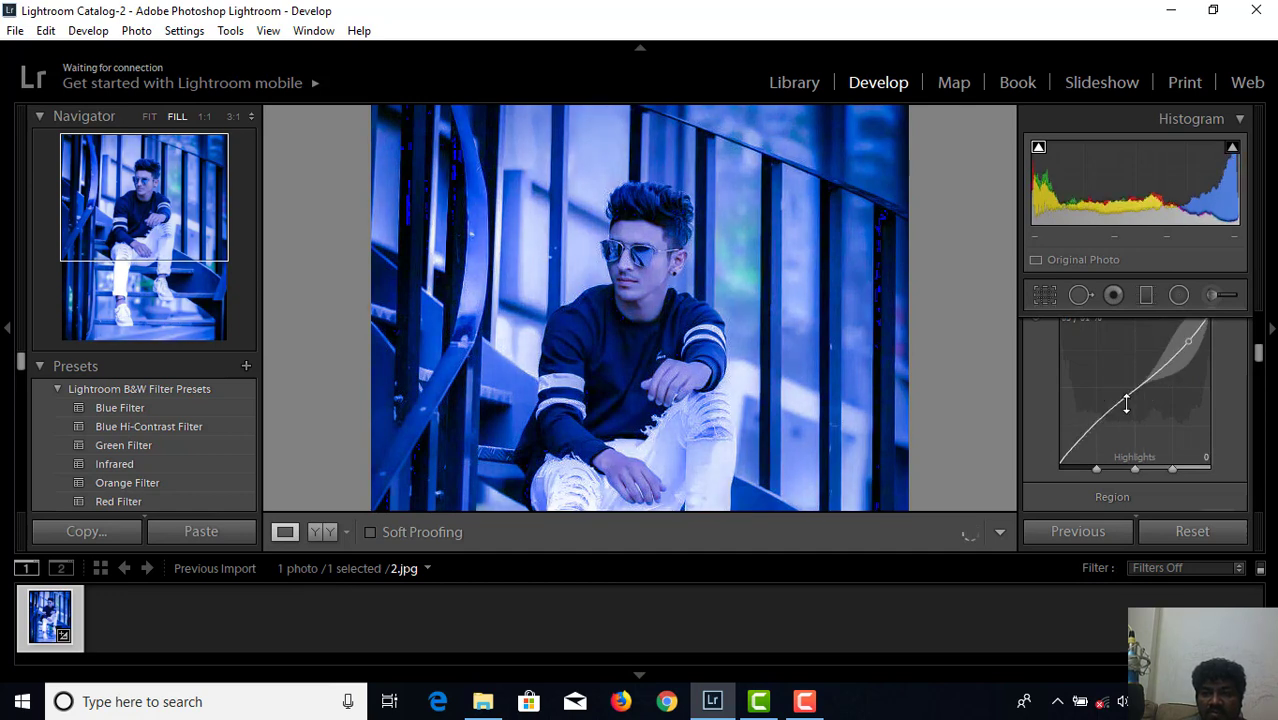
{"action": "mouse_move", "coordinate": [1127, 404]}
{"action": "left_mouse_down"}
{"action": "mouse_move", "coordinate": [1127, 393]}
{"action": "mouse_move", "coordinate": [1091, 437]}
{"action": "left_mouse_up"}
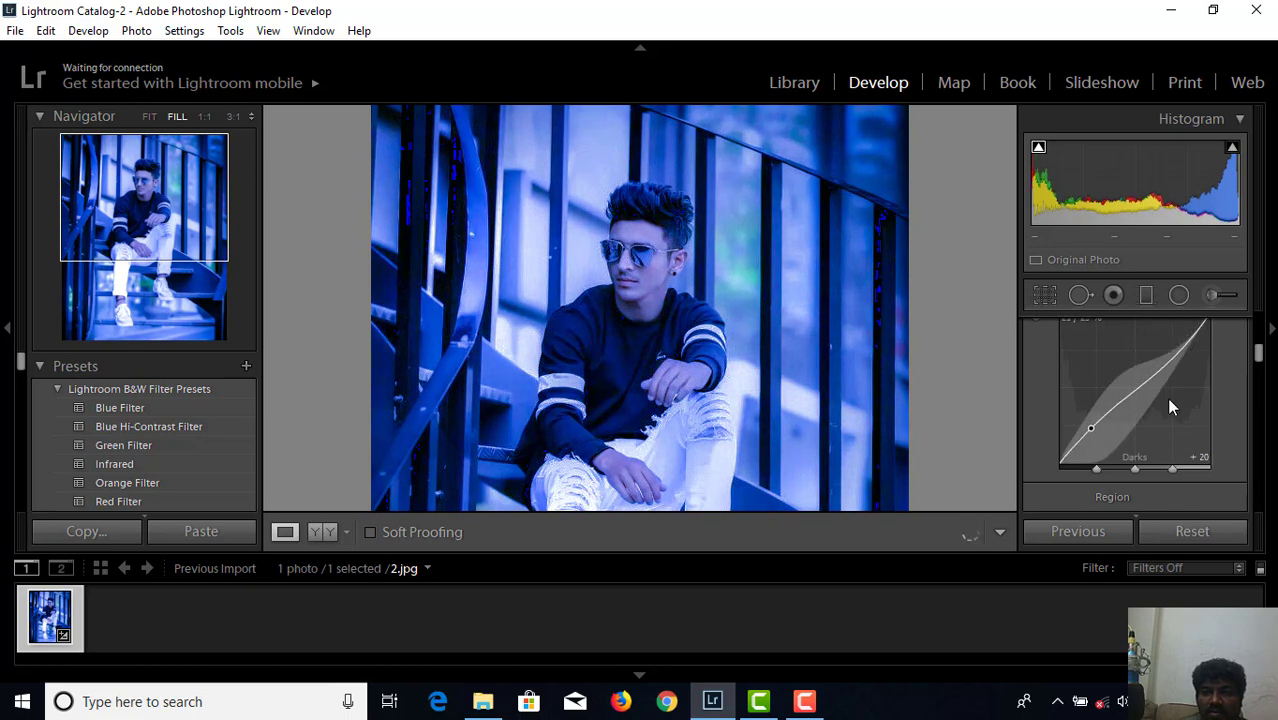
{"action": "left_click_drag", "start_coordinate": [1165, 370], "coordinate": [1165, 386]}
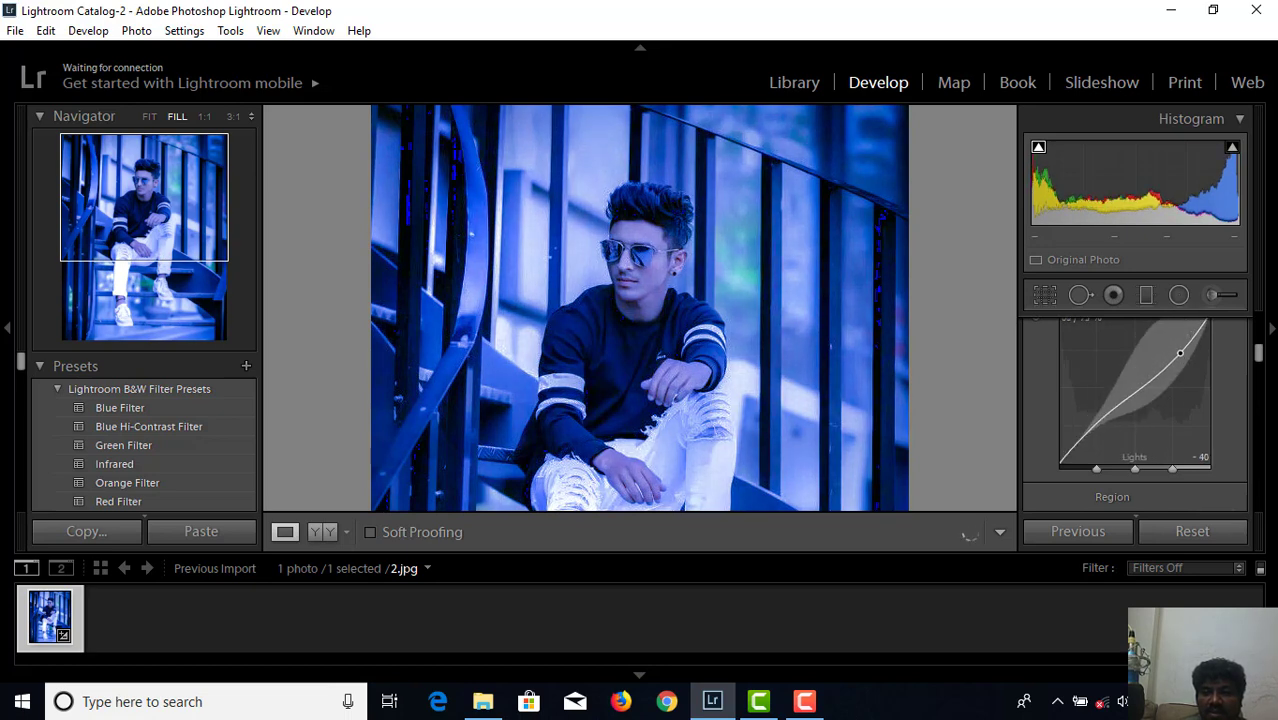
{"action": "left_click_drag", "start_coordinate": [1258, 352], "coordinate": [1258, 383]}
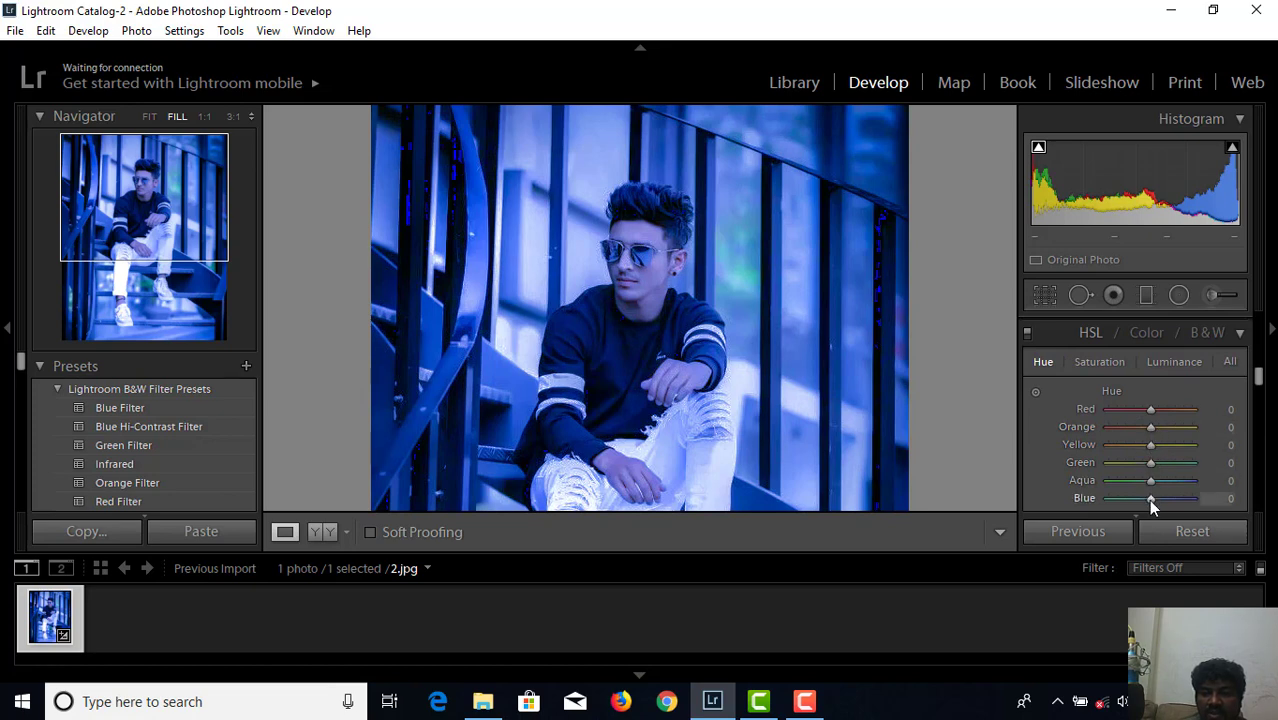
Step: Shift HSL hues to Orange -4, Aqua +64, Blue +29 and Purple -22
{"action": "mouse_move", "coordinate": [1150, 498]}
{"action": "left_mouse_down"}
{"action": "mouse_move", "coordinate": [1187, 496]}
{"action": "mouse_move", "coordinate": [1130, 503]}
{"action": "mouse_move", "coordinate": [1189, 498]}
{"action": "mouse_move", "coordinate": [1141, 500]}
{"action": "left_mouse_up"}
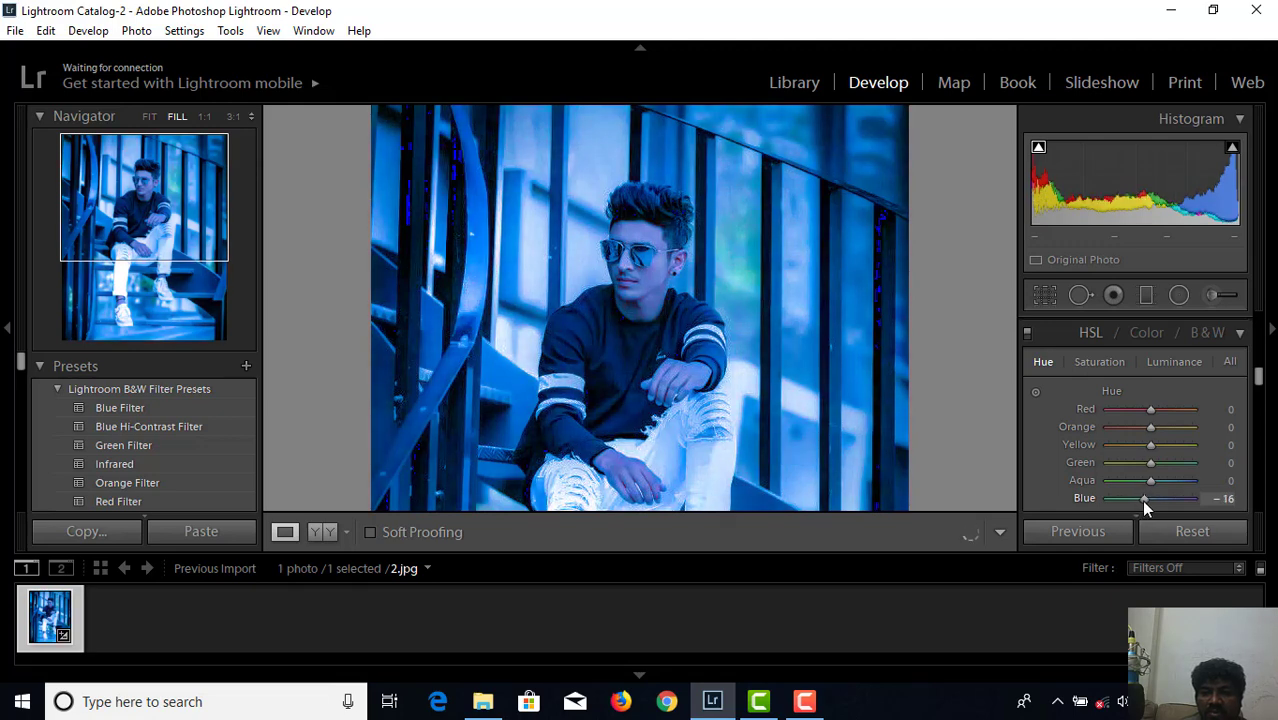
{"action": "mouse_move", "coordinate": [1150, 408]}
{"action": "left_mouse_down"}
{"action": "mouse_move", "coordinate": [1123, 409]}
{"action": "mouse_move", "coordinate": [1171, 414]}
{"action": "mouse_move", "coordinate": [1135, 414]}
{"action": "mouse_move", "coordinate": [1151, 412]}
{"action": "mouse_move", "coordinate": [1138, 440]}
{"action": "left_mouse_up"}
{"action": "mouse_move", "coordinate": [1143, 501]}
{"action": "left_mouse_down"}
{"action": "mouse_move", "coordinate": [1121, 500]}
{"action": "mouse_move", "coordinate": [1164, 497]}
{"action": "mouse_move", "coordinate": [1149, 498]}
{"action": "mouse_move", "coordinate": [1171, 484]}
{"action": "left_mouse_up"}
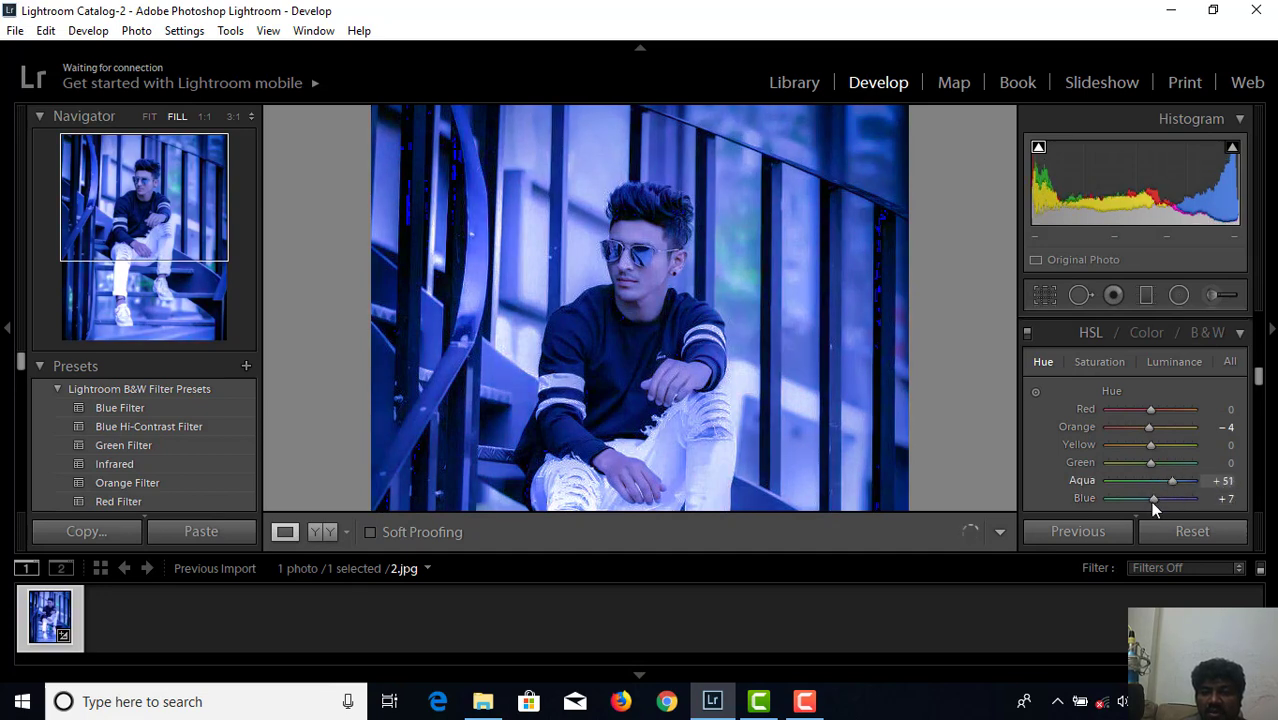
{"action": "left_click_drag", "start_coordinate": [1151, 499], "coordinate": [1157, 498]}
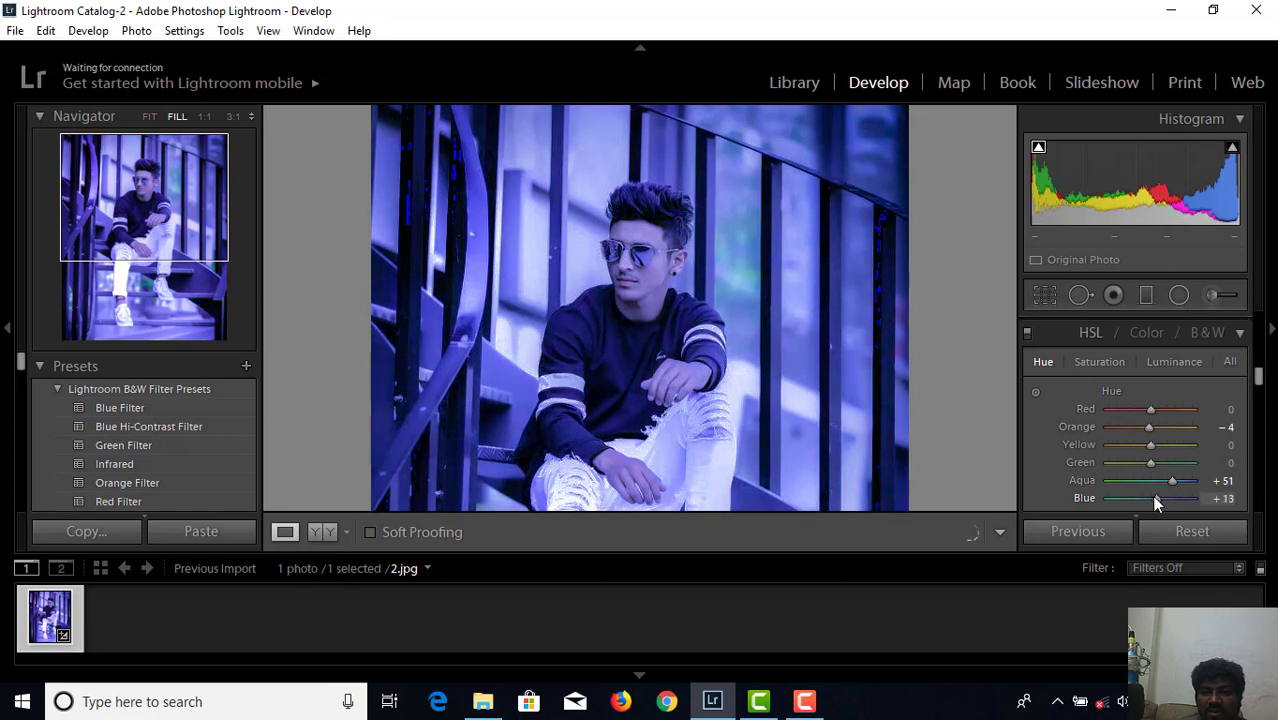
{"action": "left_click_drag", "start_coordinate": [1258, 374], "coordinate": [1258, 379]}
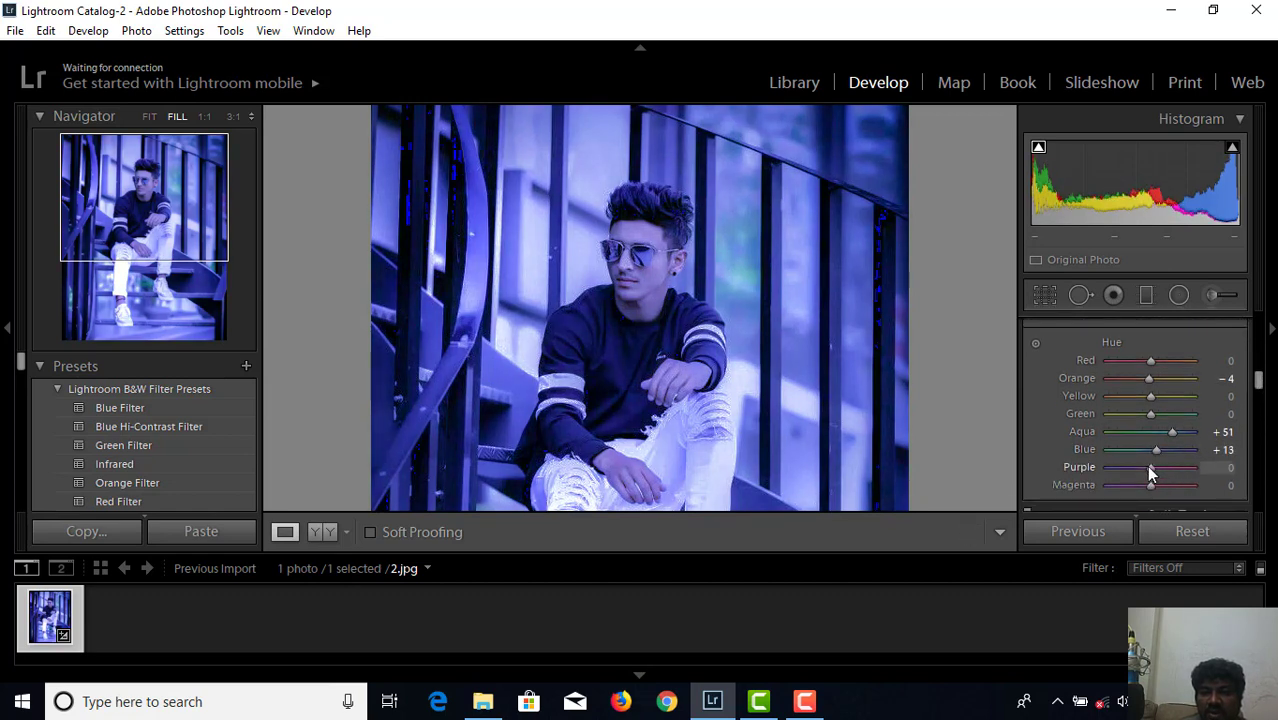
{"action": "mouse_move", "coordinate": [1147, 467]}
{"action": "left_mouse_down"}
{"action": "mouse_move", "coordinate": [1132, 468]}
{"action": "mouse_move", "coordinate": [1156, 476]}
{"action": "mouse_move", "coordinate": [1139, 472]}
{"action": "mouse_move", "coordinate": [1178, 433]}
{"action": "left_mouse_up"}
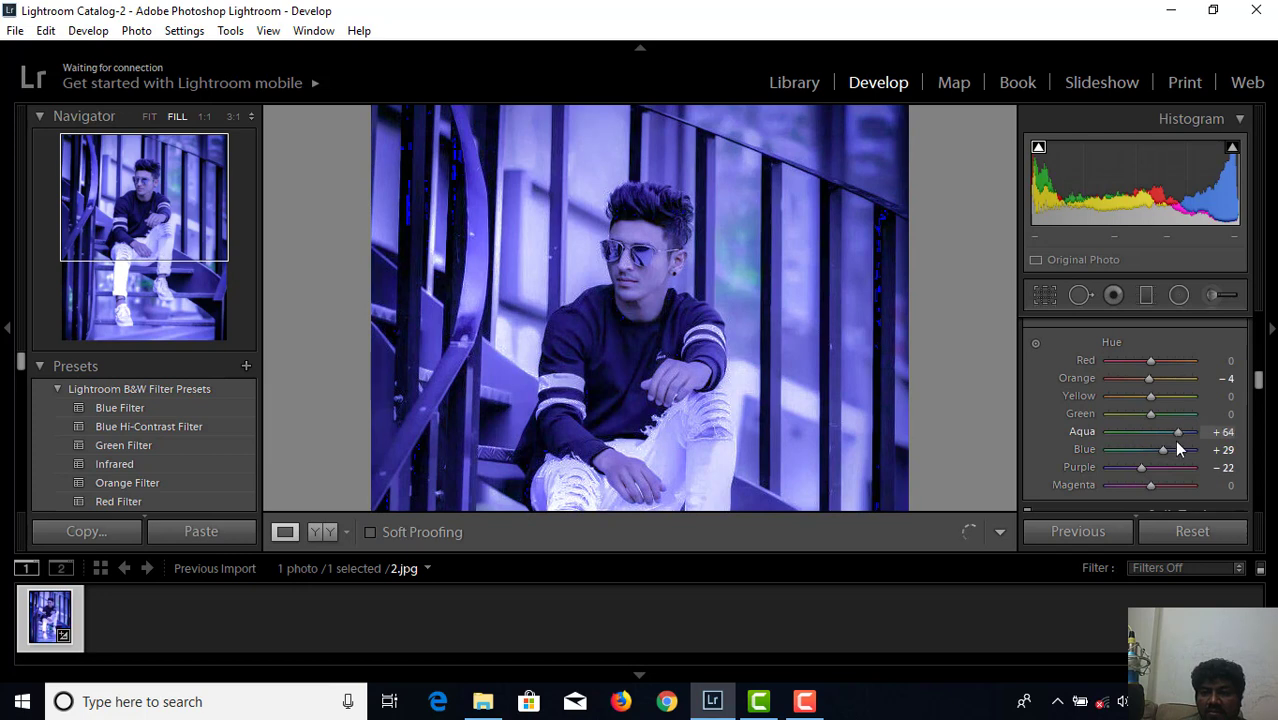
Step: Split-tone highlights at hue 236, saturation 31, balance +19, shadows hue 146, saturation 6
{"action": "scroll", "coordinate": [1259, 395], "scroll_direction": "down", "scroll_amount": 2}
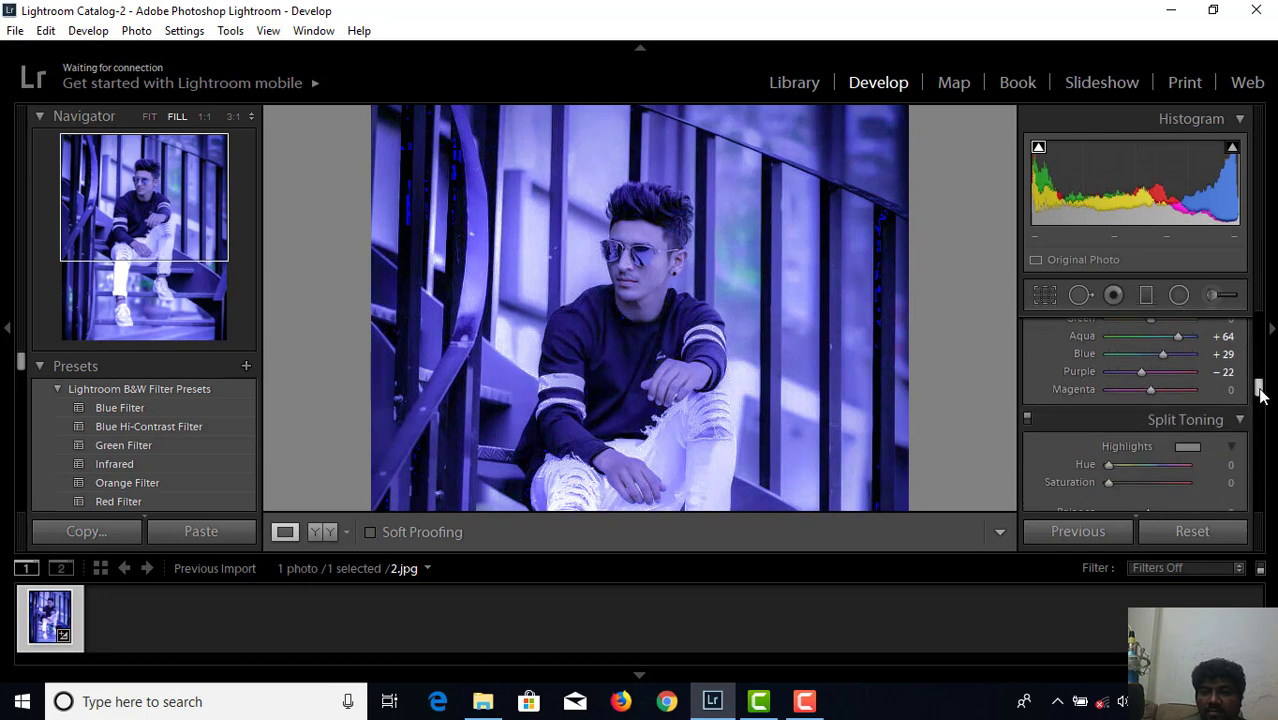
{"action": "scroll", "coordinate": [1259, 397], "scroll_direction": "down", "scroll_amount": 2}
{"action": "scroll", "coordinate": [1259, 400], "scroll_direction": "down", "scroll_amount": 2}
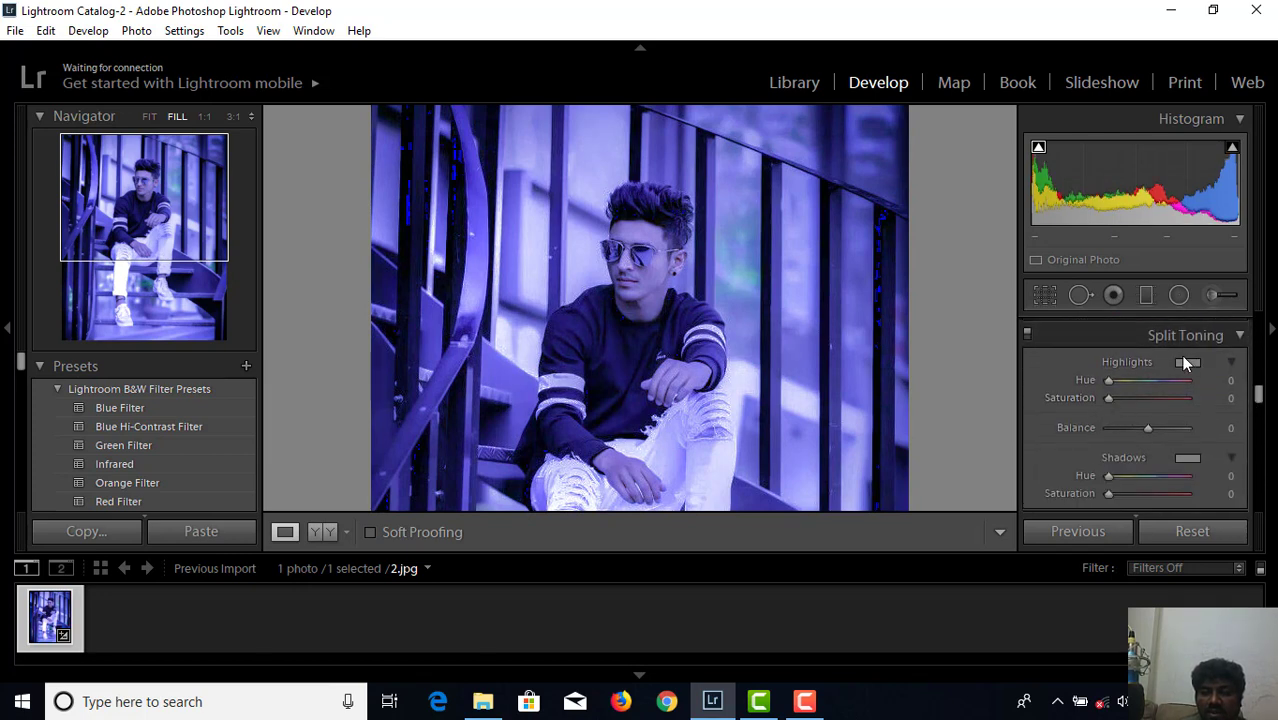
{"action": "left_click_drag", "start_coordinate": [1112, 382], "coordinate": [1161, 385]}
{"action": "mouse_move", "coordinate": [1109, 398]}
{"action": "left_mouse_down"}
{"action": "mouse_move", "coordinate": [1134, 397]}
{"action": "mouse_move", "coordinate": [1138, 426]}
{"action": "mouse_move", "coordinate": [1154, 431]}
{"action": "left_mouse_up"}
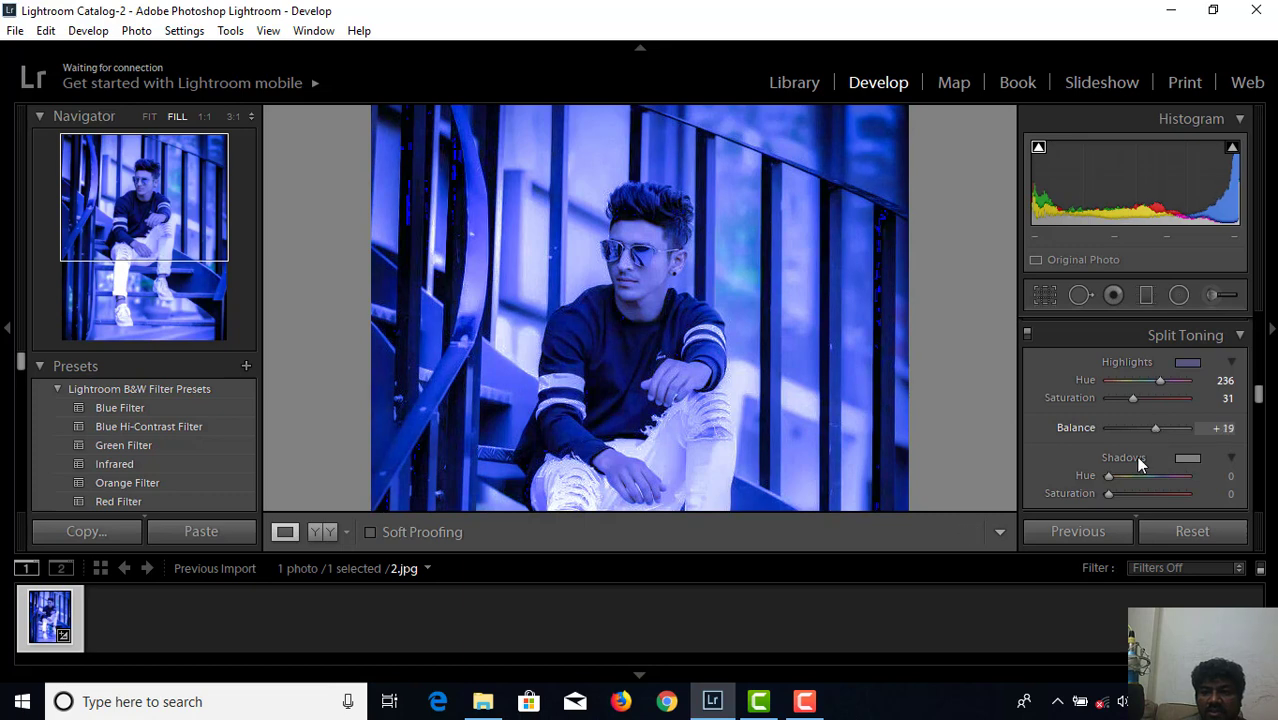
{"action": "left_click_drag", "start_coordinate": [1108, 476], "coordinate": [1155, 479]}
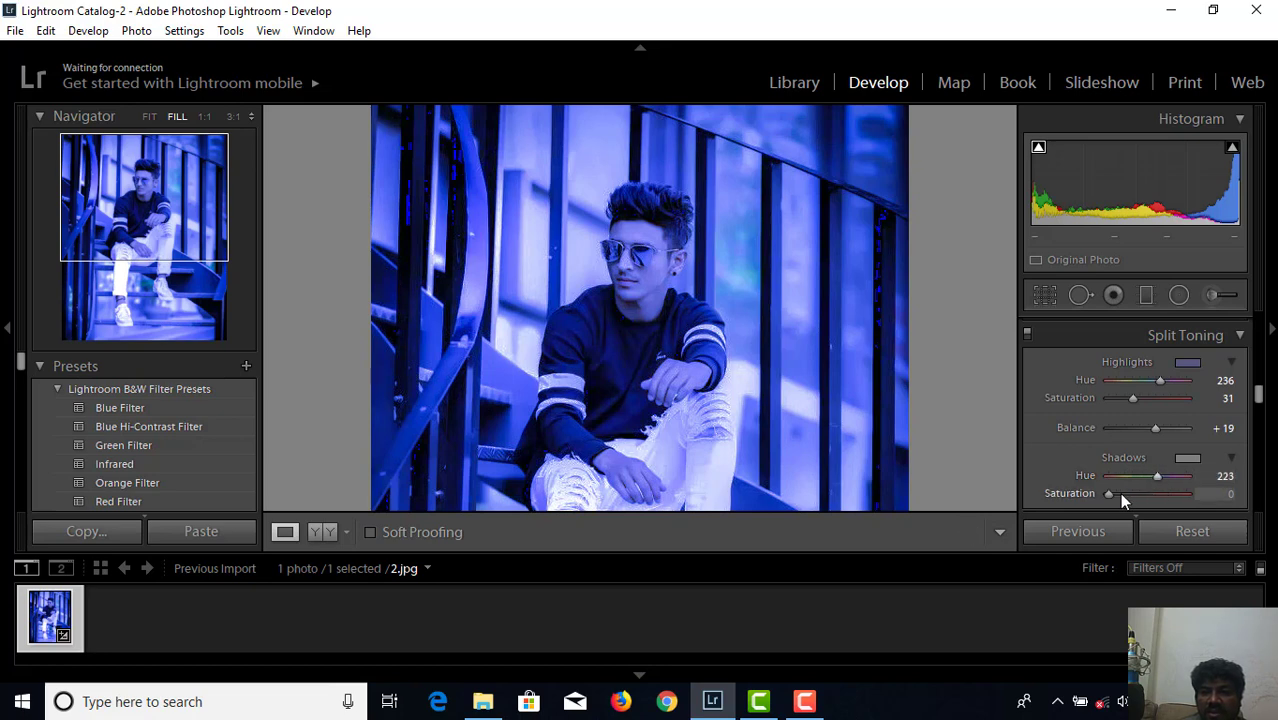
{"action": "left_click_drag", "start_coordinate": [1108, 494], "coordinate": [1140, 476]}
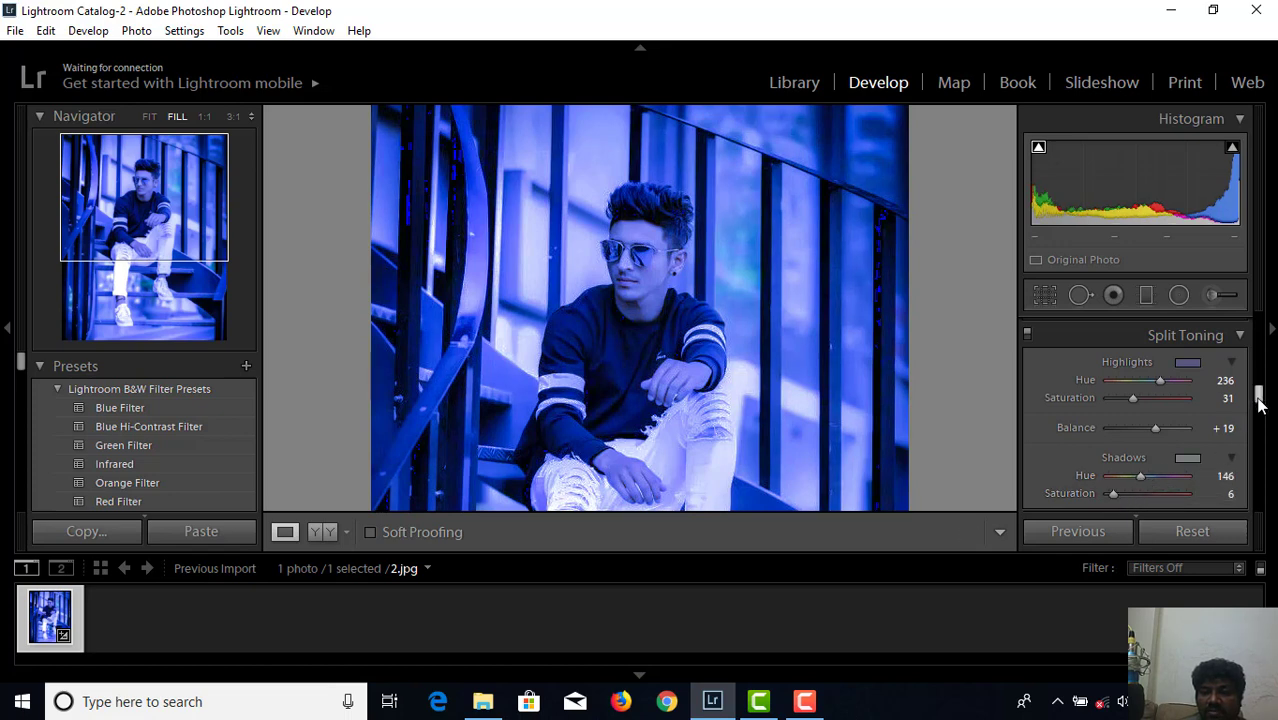
{"action": "left_click_drag", "start_coordinate": [1258, 398], "coordinate": [1262, 436]}
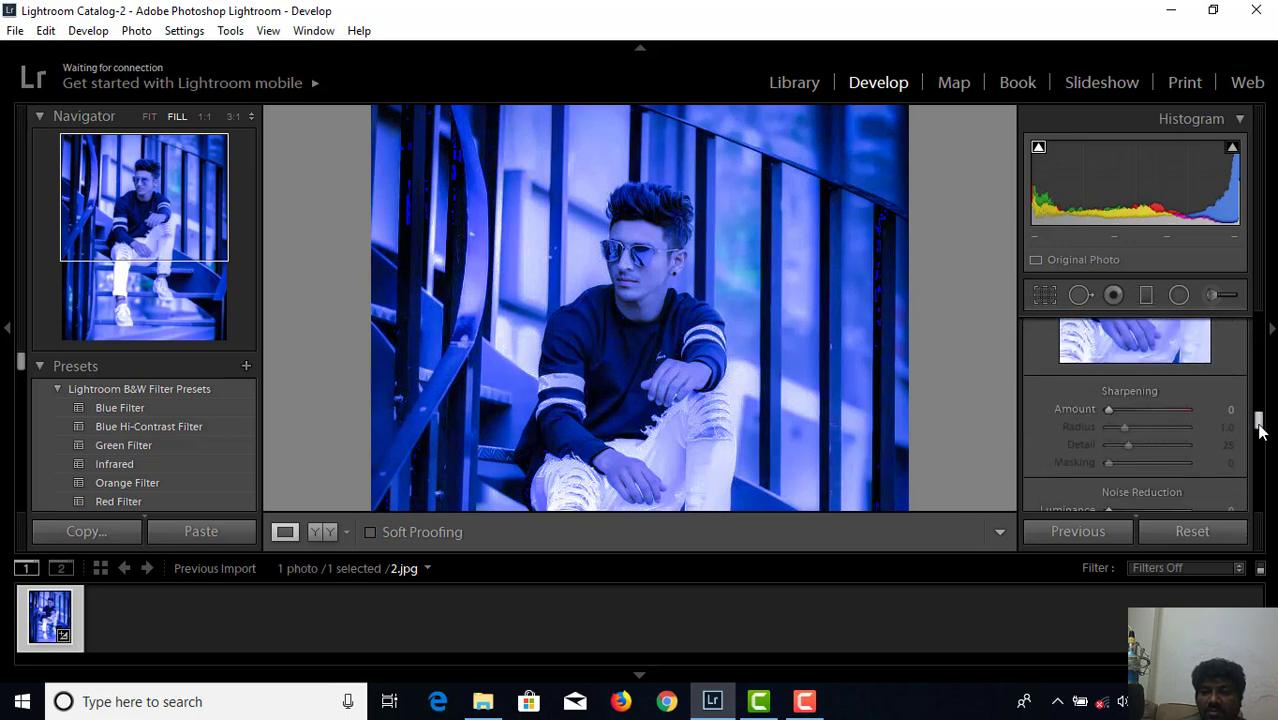
Step: Set Sharpening Amount to 21 and Luminance noise reduction to 13 with Detail 23
{"action": "left_click_drag", "start_coordinate": [1118, 414], "coordinate": [1085, 416]}
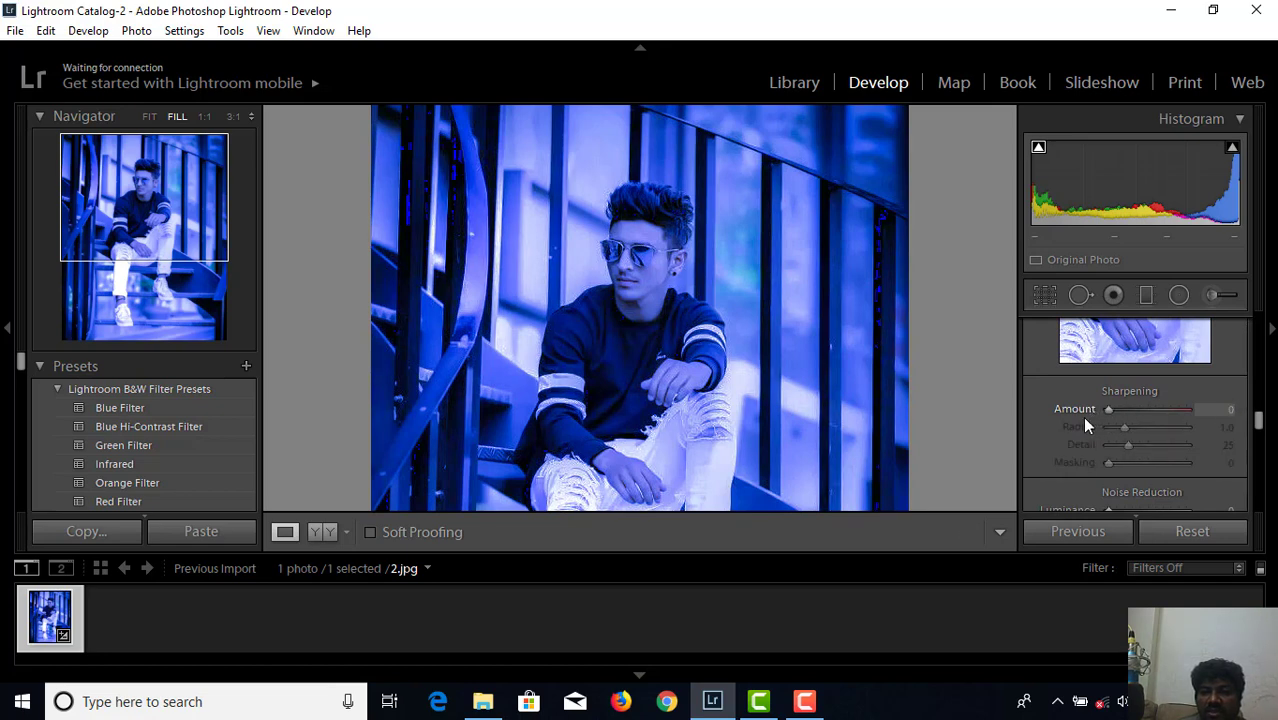
{"action": "left_click_drag", "start_coordinate": [1259, 423], "coordinate": [1262, 437]}
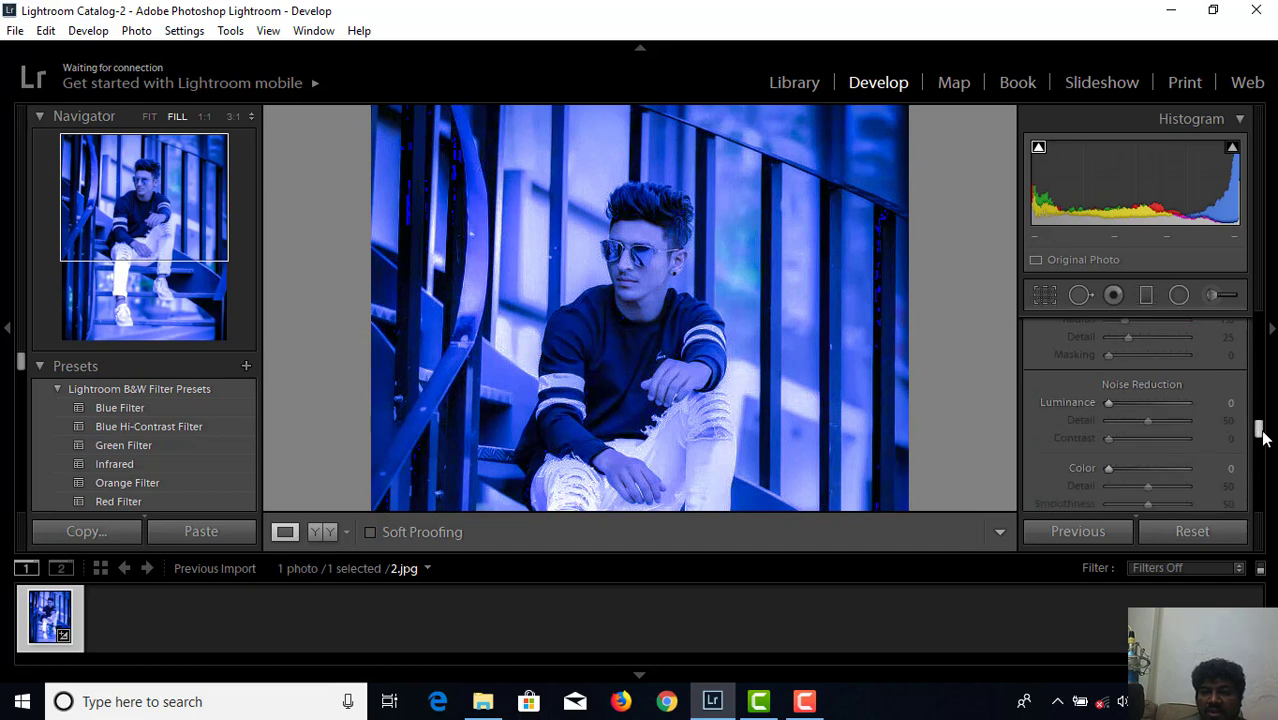
{"action": "left_click_drag", "start_coordinate": [1108, 404], "coordinate": [1109, 404]}
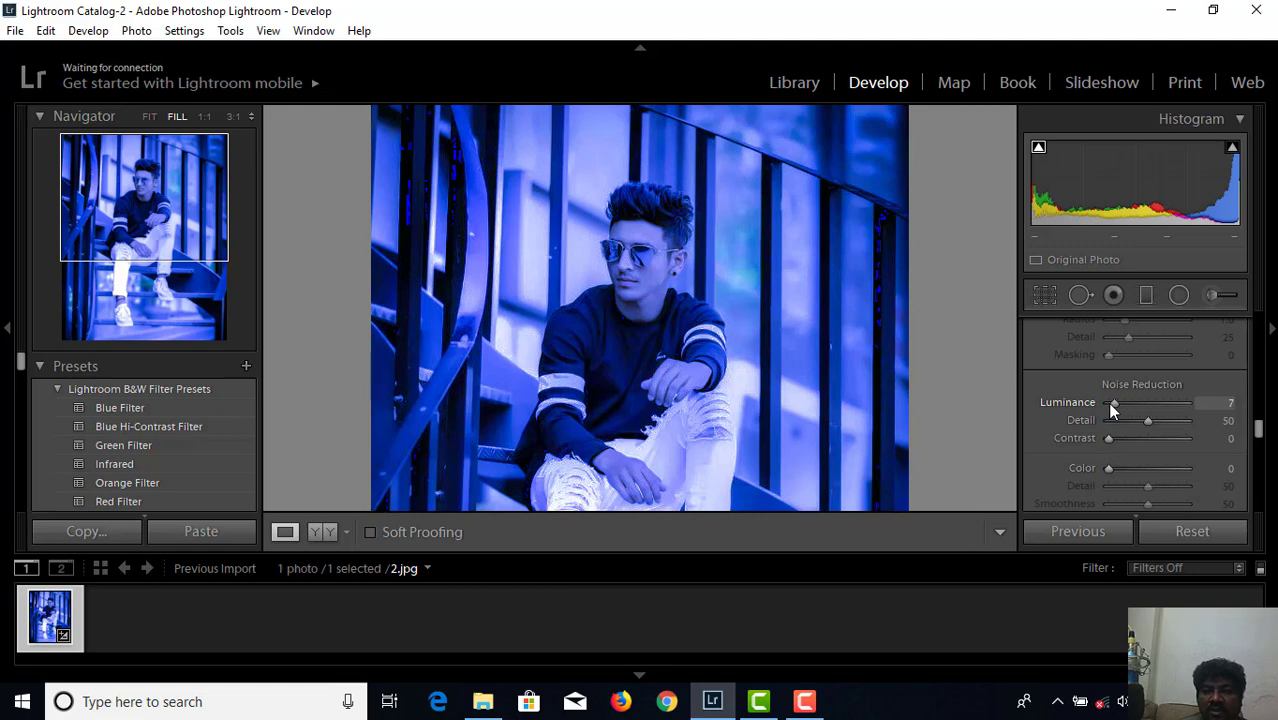
{"action": "left_click_drag", "start_coordinate": [1117, 403], "coordinate": [1126, 419]}
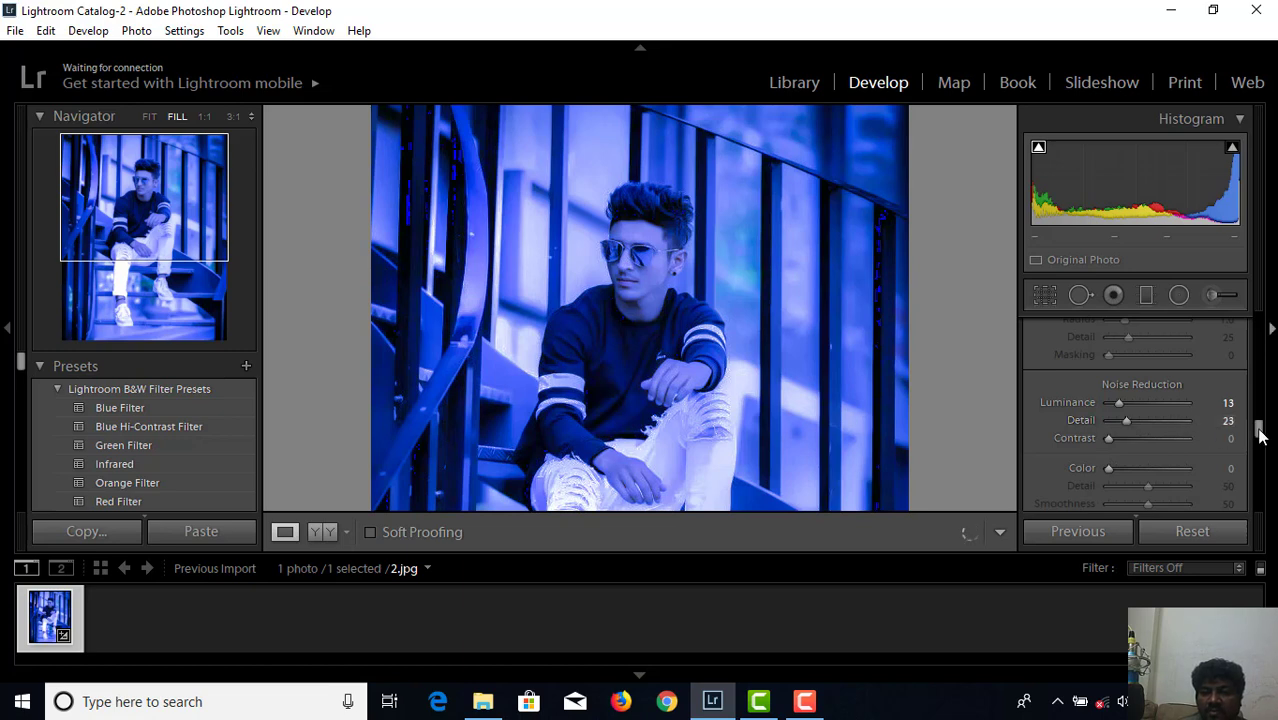
{"action": "left_click_drag", "start_coordinate": [1258, 428], "coordinate": [1250, 476]}
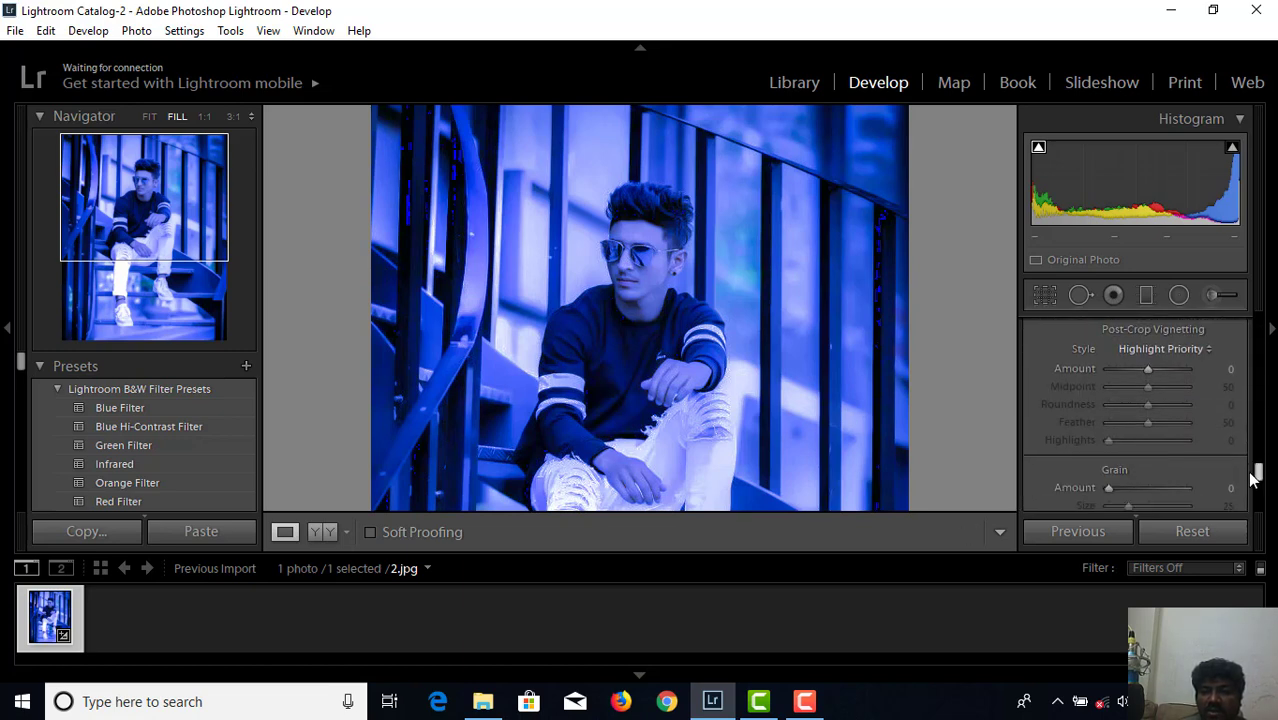
Step: Add a post-crop vignette: Amount -24, Midpoint 60, Roundness -7, Feather 50, Highlights 7
{"action": "mouse_move", "coordinate": [1147, 370]}
{"action": "left_mouse_down"}
{"action": "mouse_move", "coordinate": [1134, 371]}
{"action": "mouse_move", "coordinate": [1145, 404]}
{"action": "left_mouse_up"}
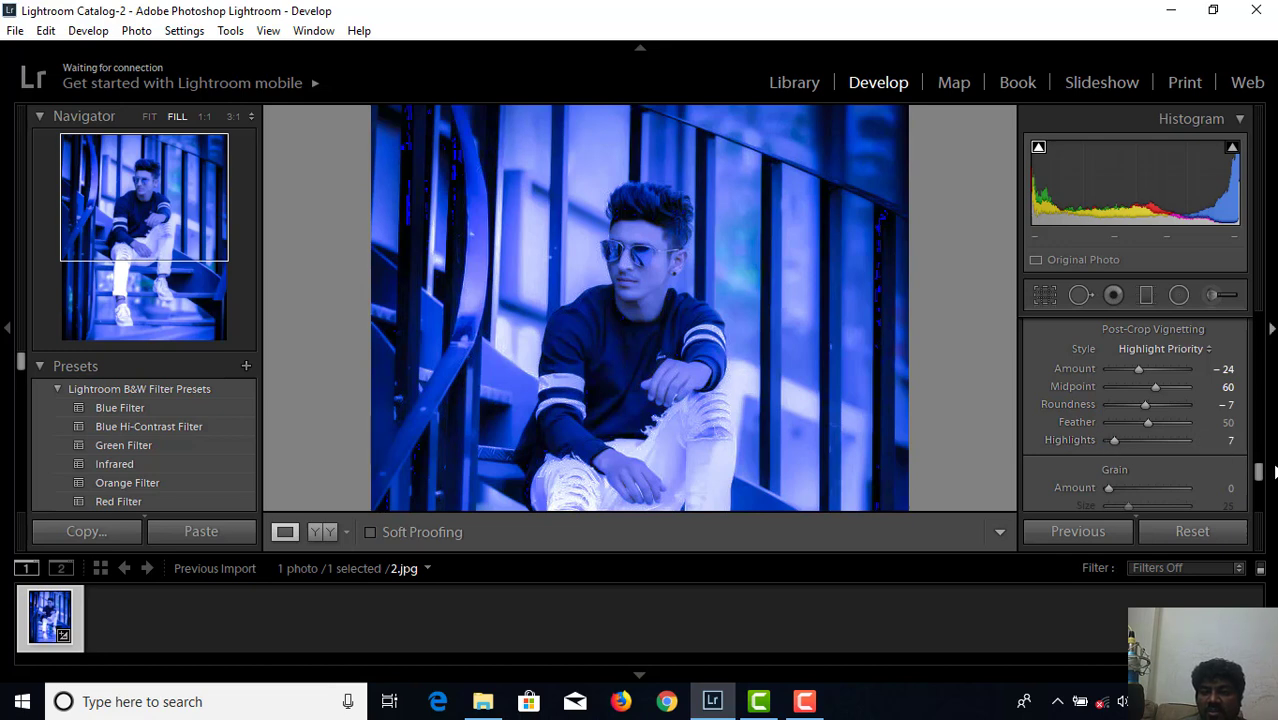
{"action": "left_click_drag", "start_coordinate": [1260, 475], "coordinate": [1262, 488]}
{"action": "scroll", "coordinate": [1258, 484], "scroll_direction": "up", "scroll_amount": 1}
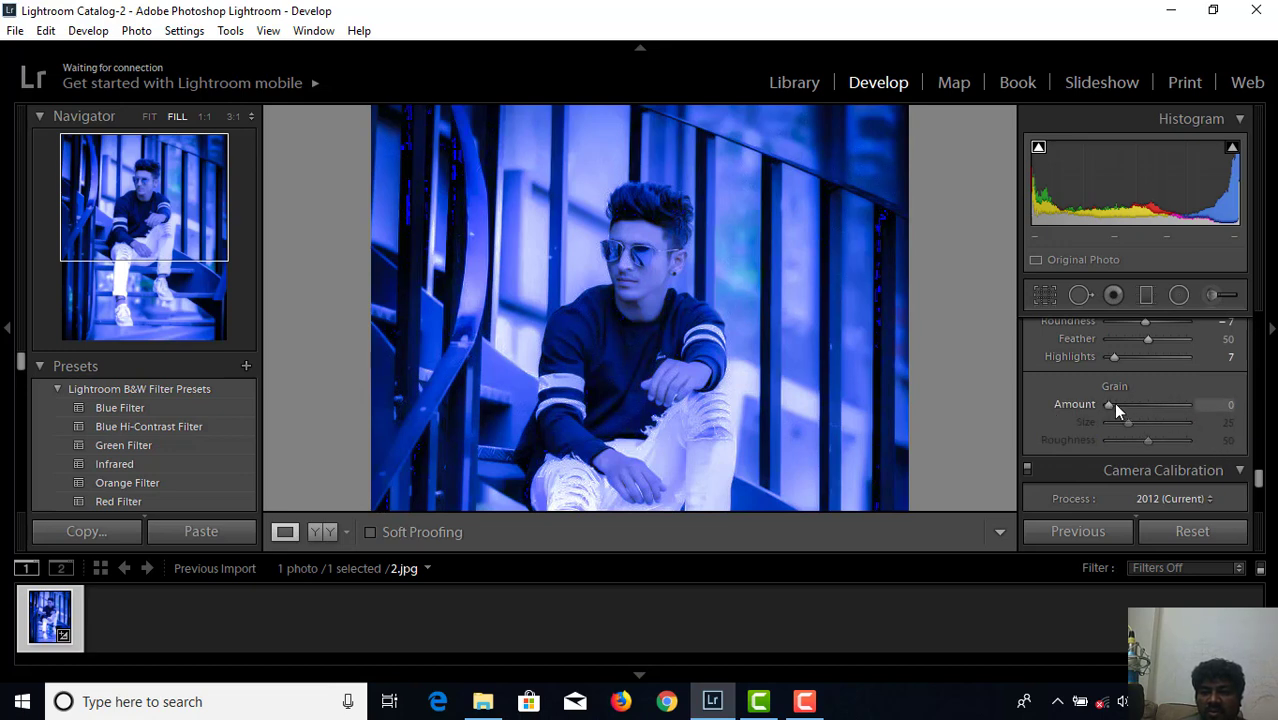
Step: Try adding a little film grain to the photo
{"action": "mouse_move", "coordinate": [1113, 404]}
{"action": "left_mouse_down"}
{"action": "mouse_move", "coordinate": [1184, 410]}
{"action": "mouse_move", "coordinate": [1048, 409]}
{"action": "left_mouse_up"}
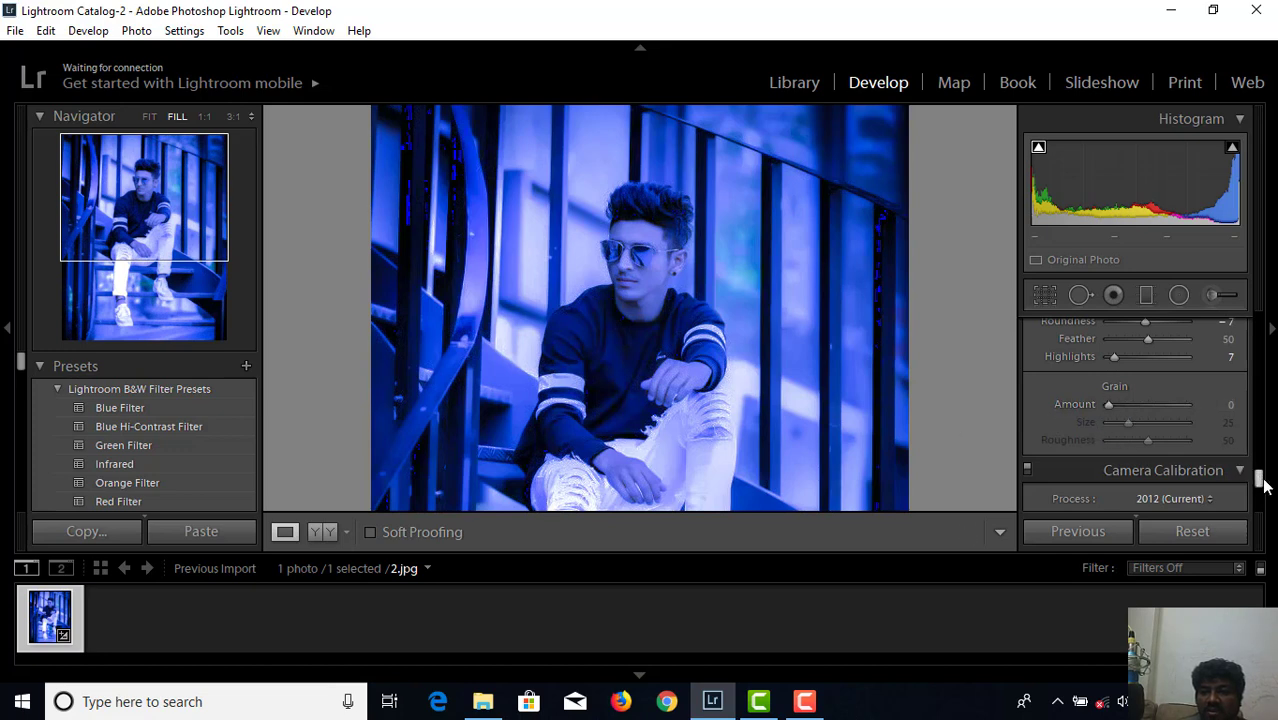
{"action": "scroll", "coordinate": [1258, 480], "scroll_direction": "down", "scroll_amount": 1}
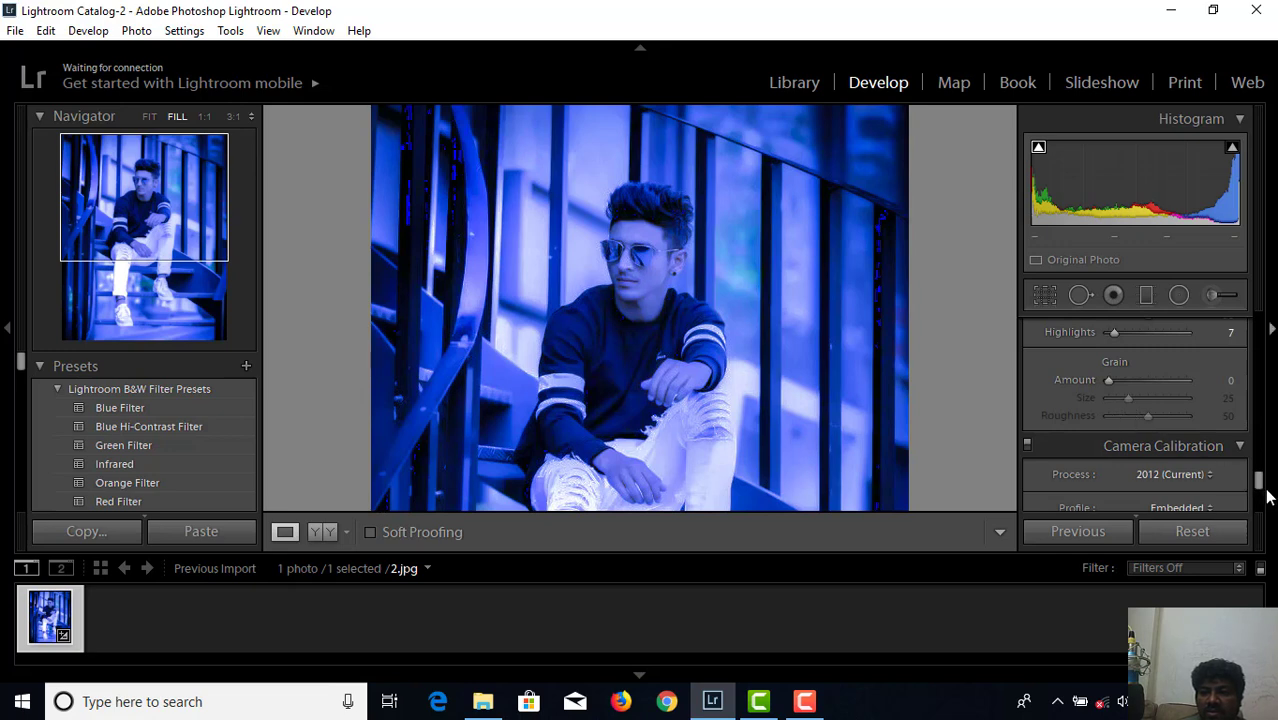
{"action": "left_click_drag", "start_coordinate": [1258, 485], "coordinate": [1262, 510]}
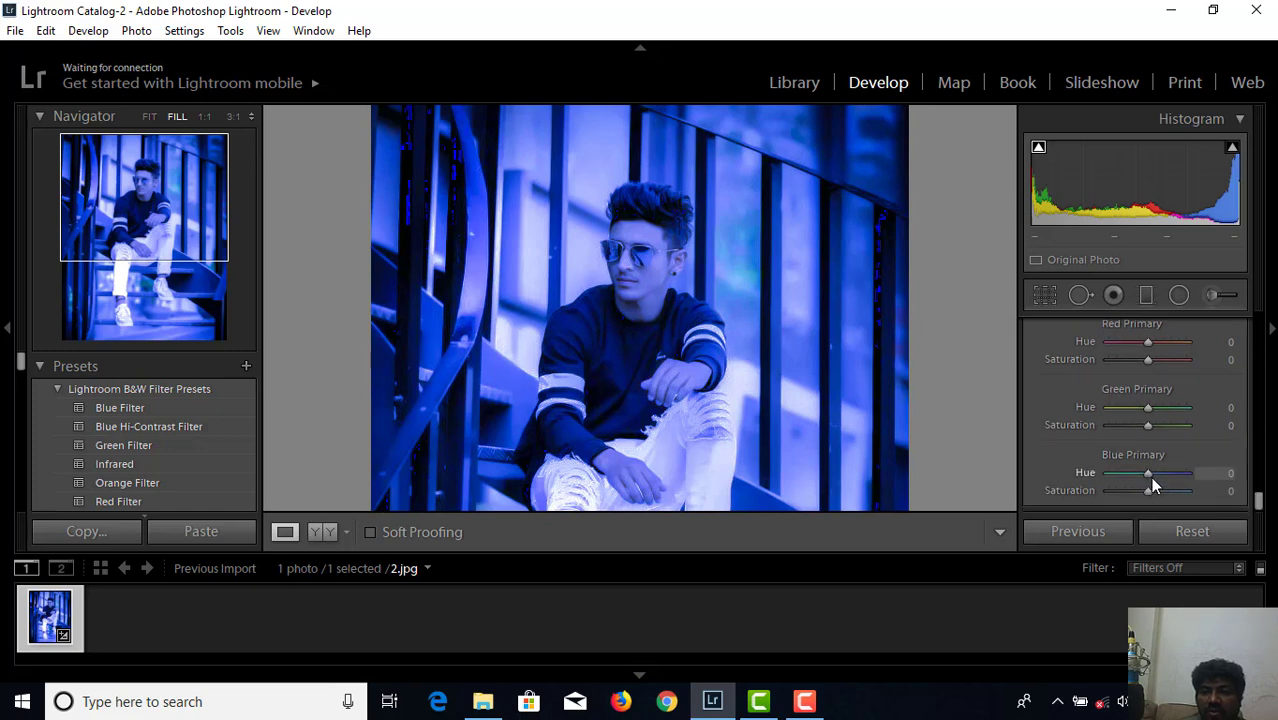
Step: Set calibration primaries: Blue hue −14/sat +14, Green +7/−26, Red hue −98/sat −33
{"action": "mouse_move", "coordinate": [1149, 474]}
{"action": "left_mouse_down"}
{"action": "mouse_move", "coordinate": [1173, 489]}
{"action": "mouse_move", "coordinate": [1143, 483]}
{"action": "mouse_move", "coordinate": [1164, 491]}
{"action": "mouse_move", "coordinate": [1155, 496]}
{"action": "mouse_move", "coordinate": [1138, 478]}
{"action": "left_mouse_up"}
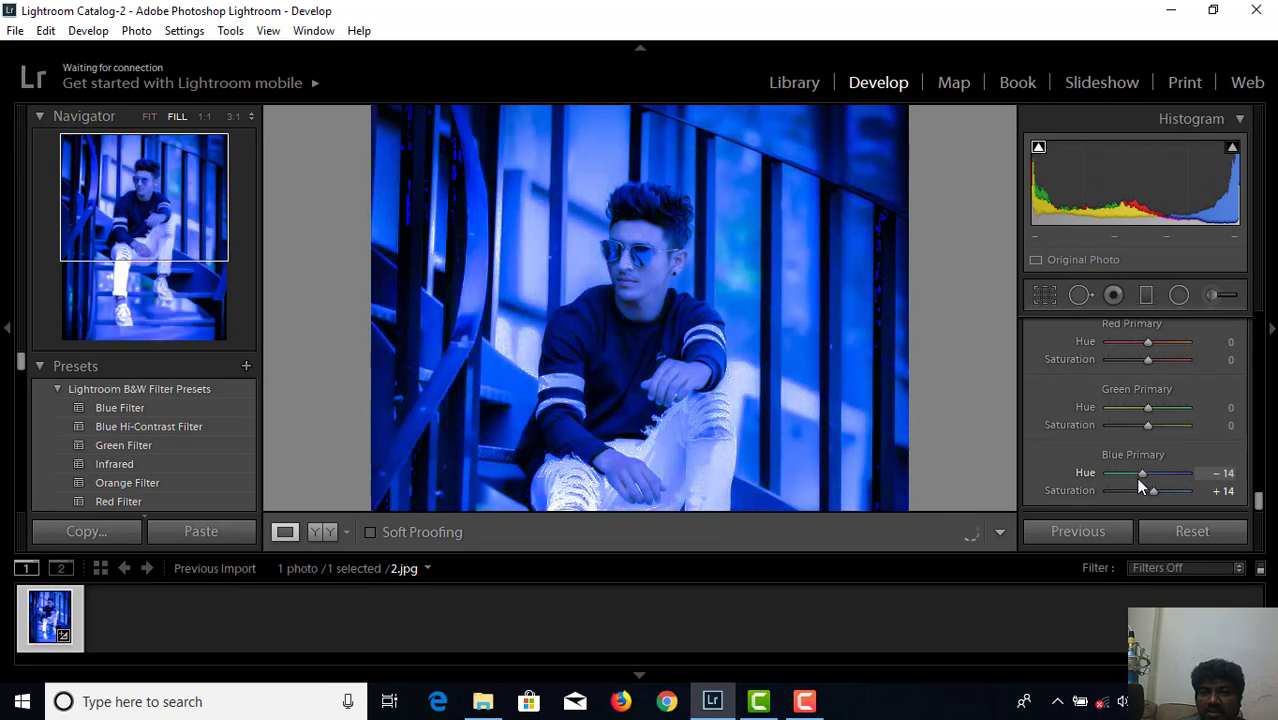
{"action": "mouse_move", "coordinate": [1150, 426]}
{"action": "left_mouse_down"}
{"action": "mouse_move", "coordinate": [1127, 427]}
{"action": "mouse_move", "coordinate": [1150, 408]}
{"action": "left_mouse_up"}
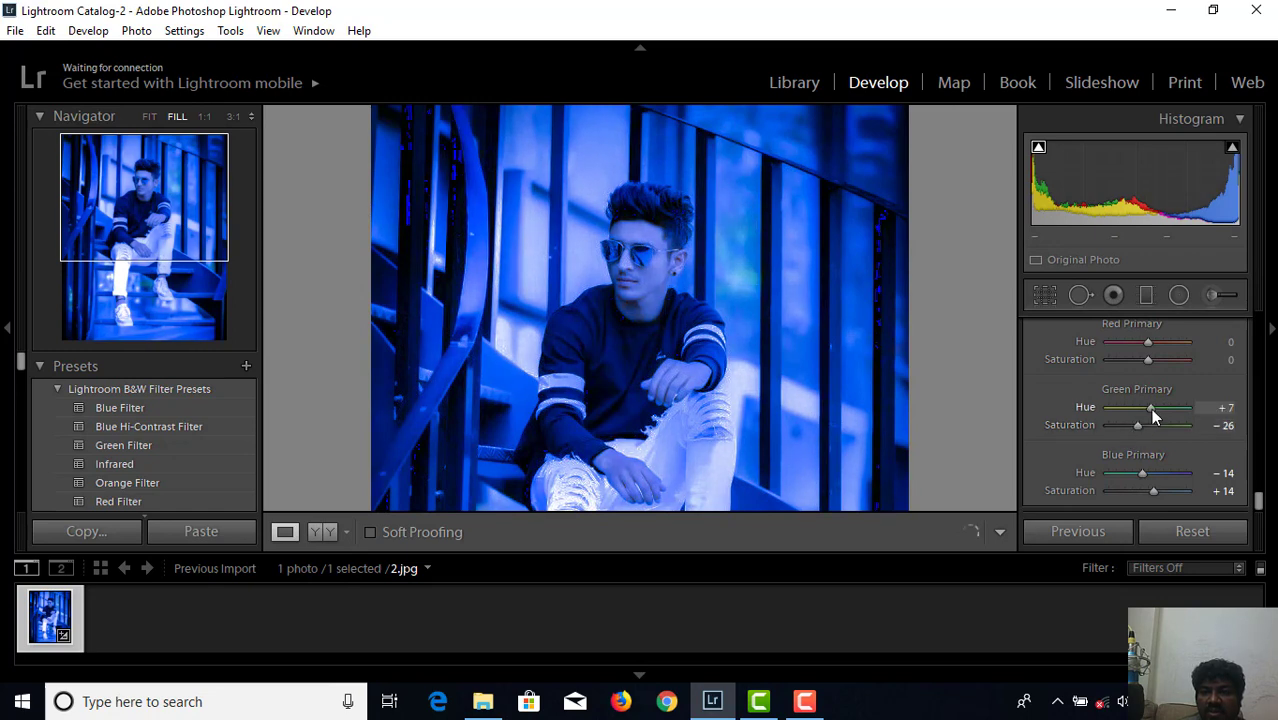
{"action": "left_click_drag", "start_coordinate": [1148, 359], "coordinate": [1159, 365]}
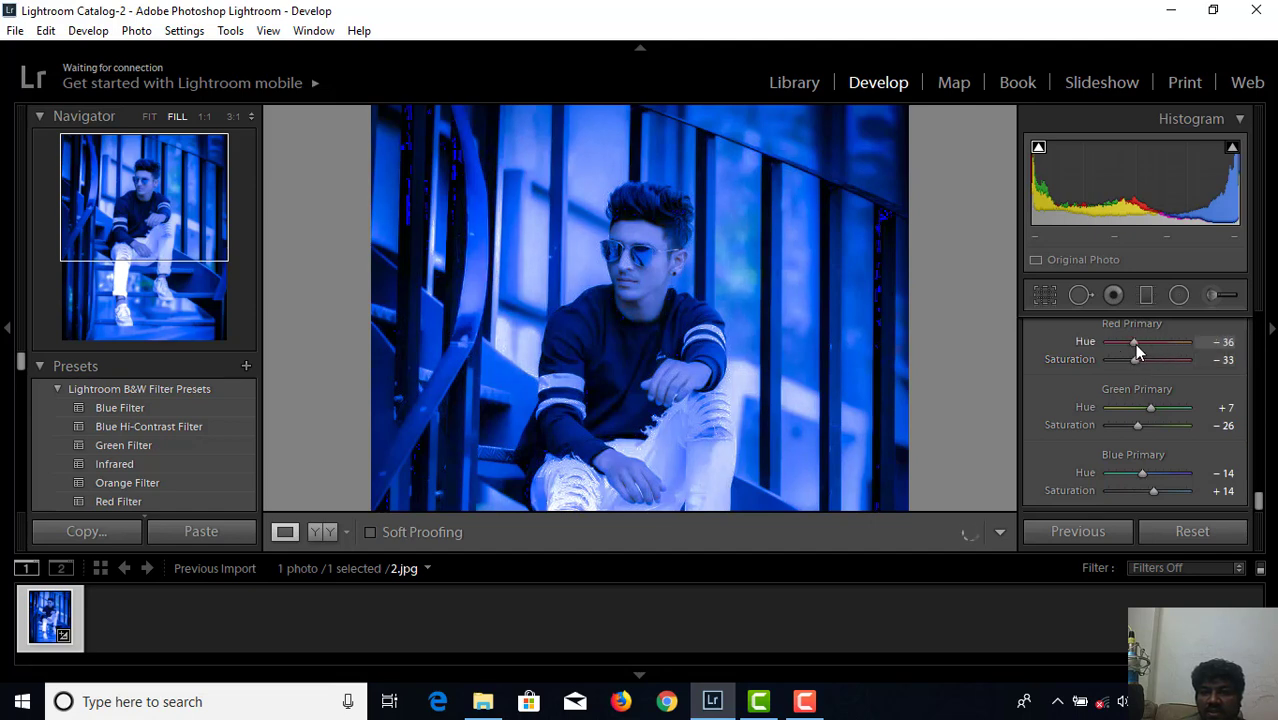
{"action": "left_click_drag", "start_coordinate": [1134, 343], "coordinate": [1110, 343]}
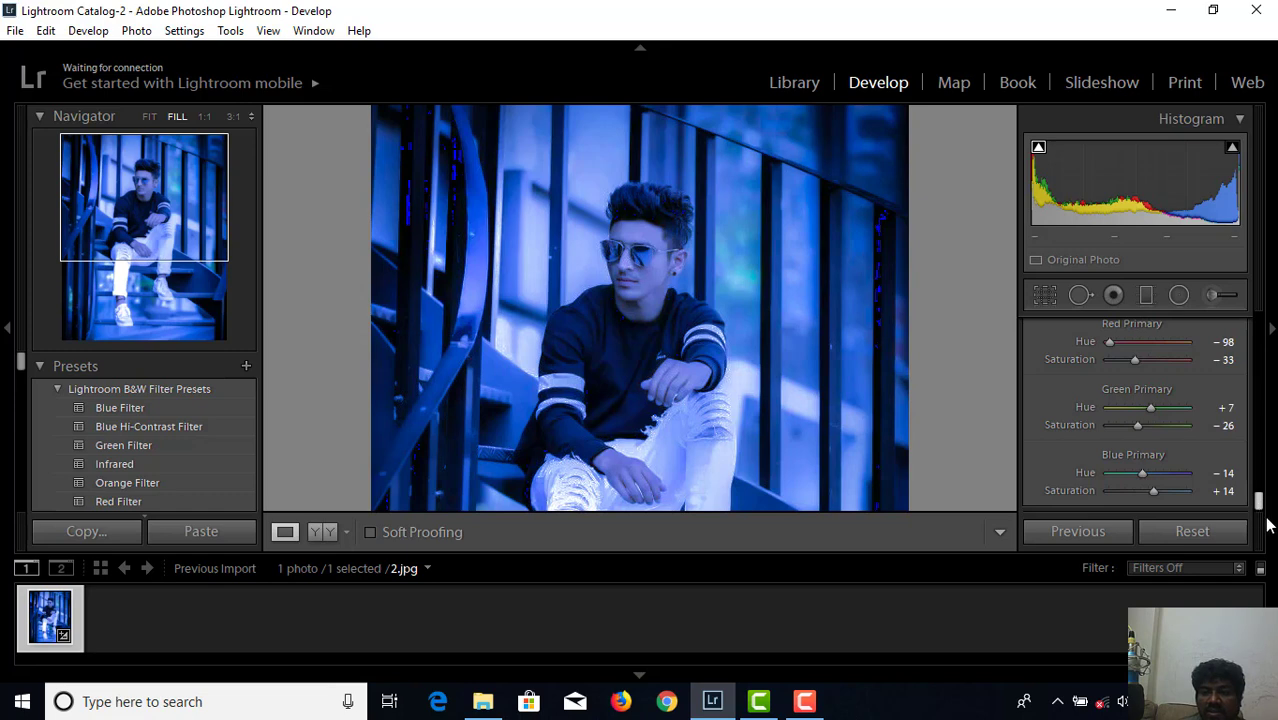
{"action": "left_click_drag", "start_coordinate": [1266, 504], "coordinate": [1271, 327]}
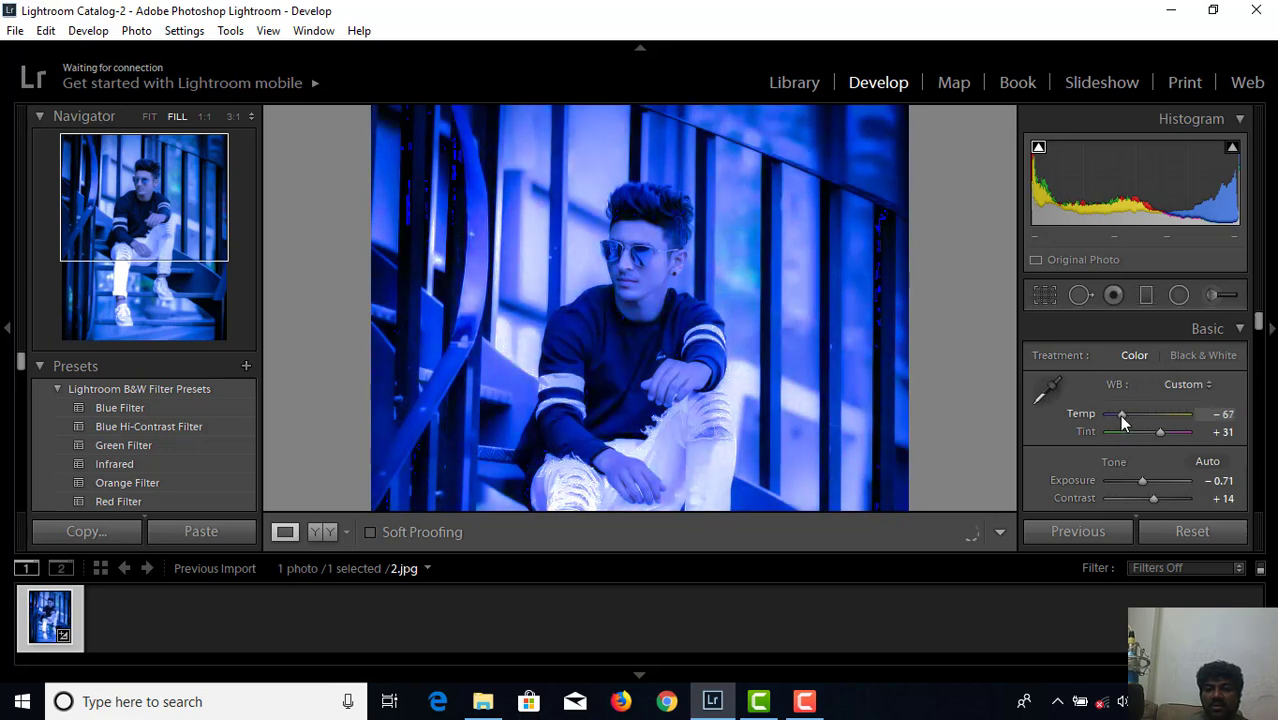
{"action": "left_click_drag", "start_coordinate": [1125, 424], "coordinate": [1132, 424]}
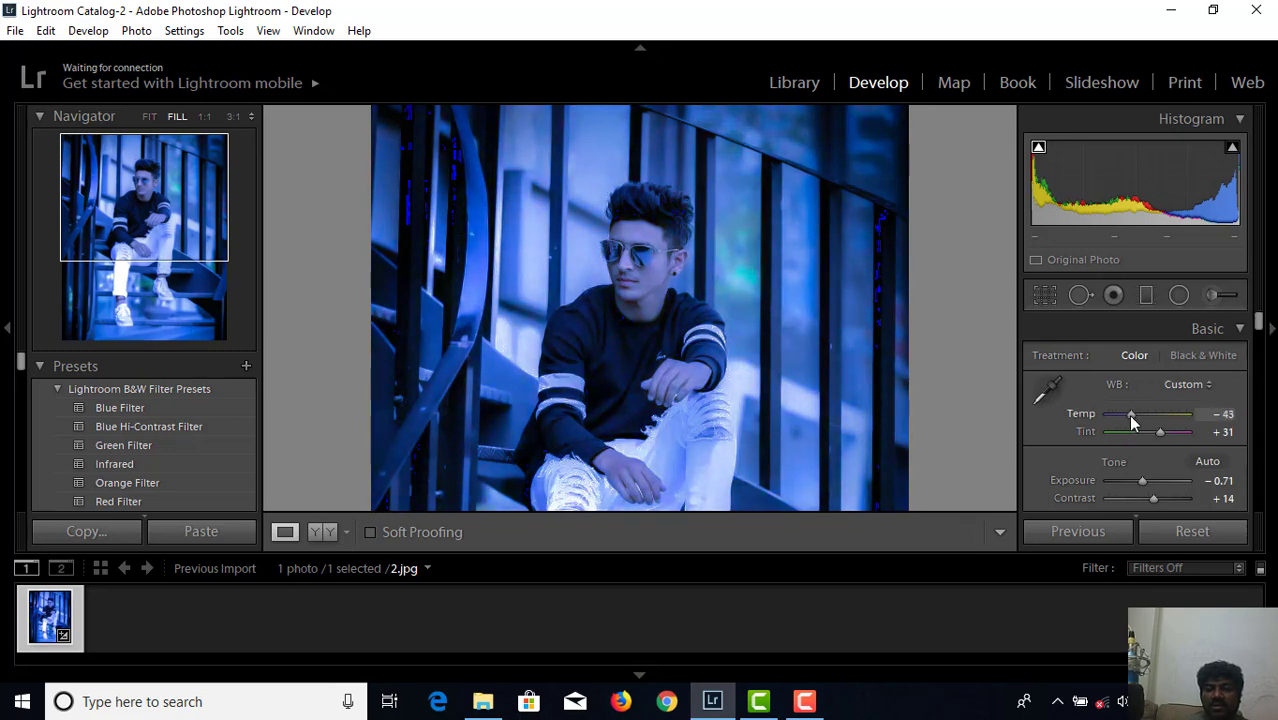
{"action": "left_click_drag", "start_coordinate": [1127, 424], "coordinate": [1168, 437]}
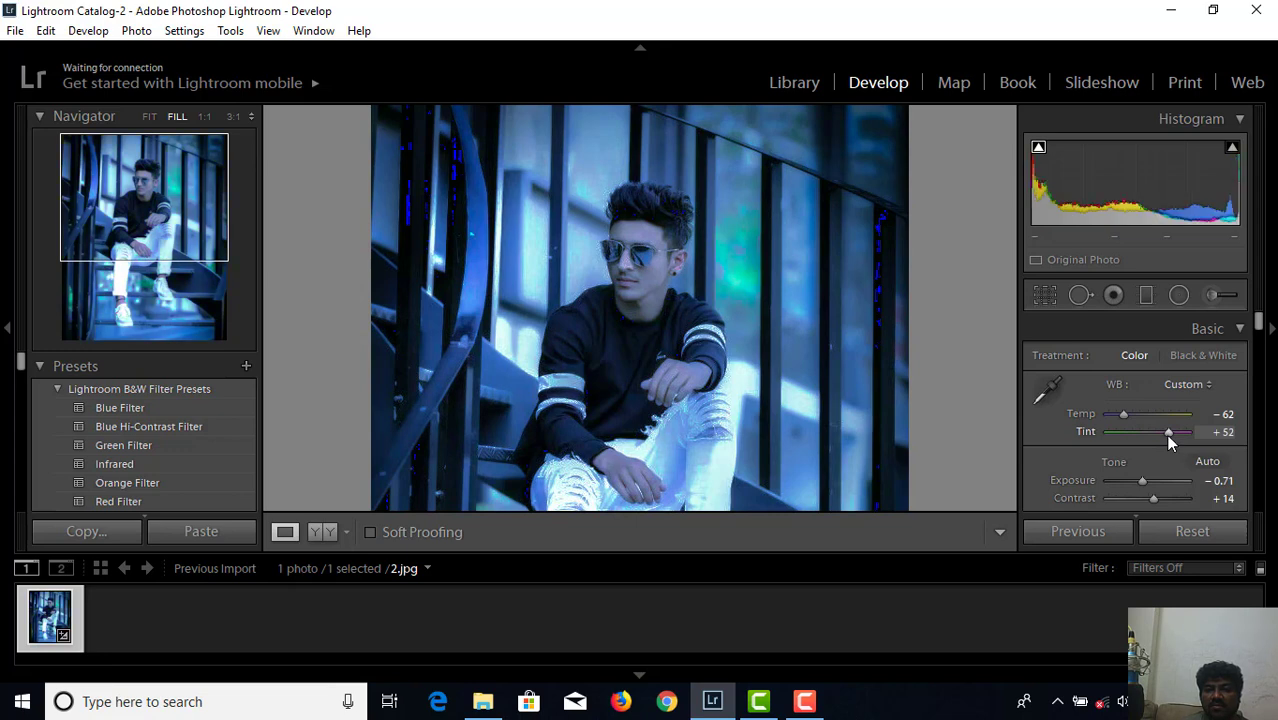
{"action": "left_click_drag", "start_coordinate": [1168, 437], "coordinate": [1169, 438]}
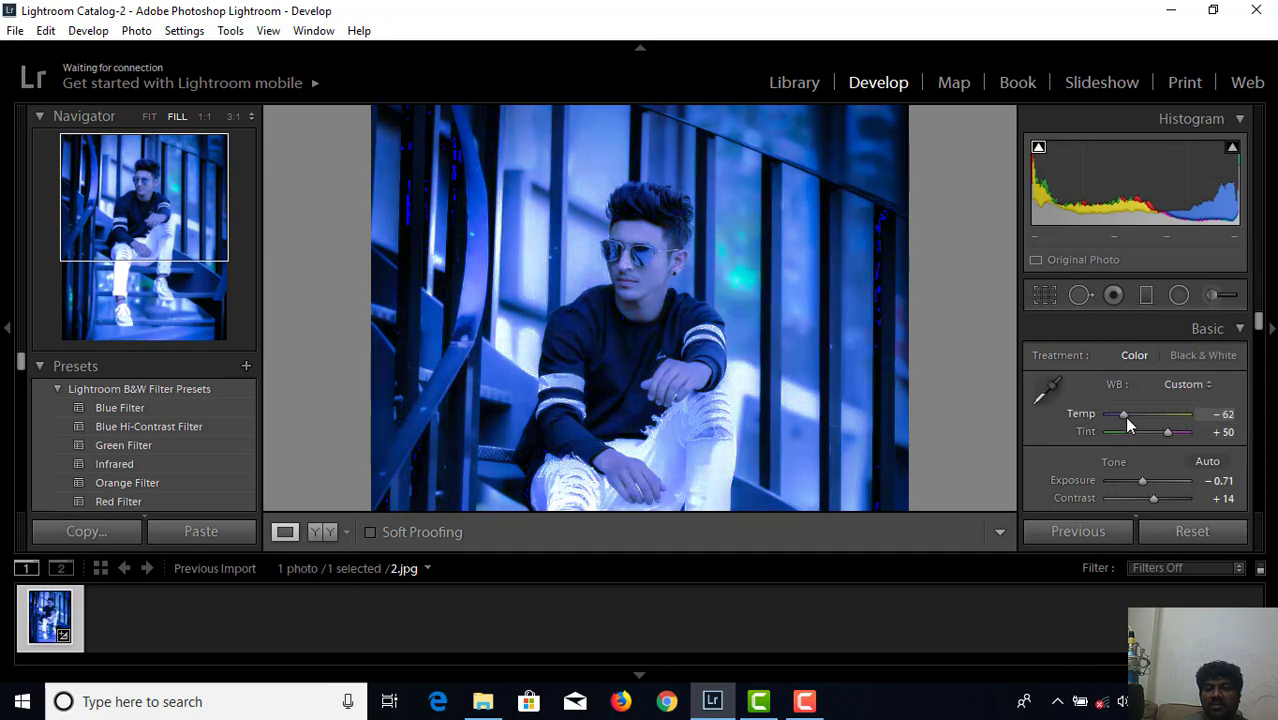
{"action": "left_click_drag", "start_coordinate": [1124, 415], "coordinate": [1126, 419]}
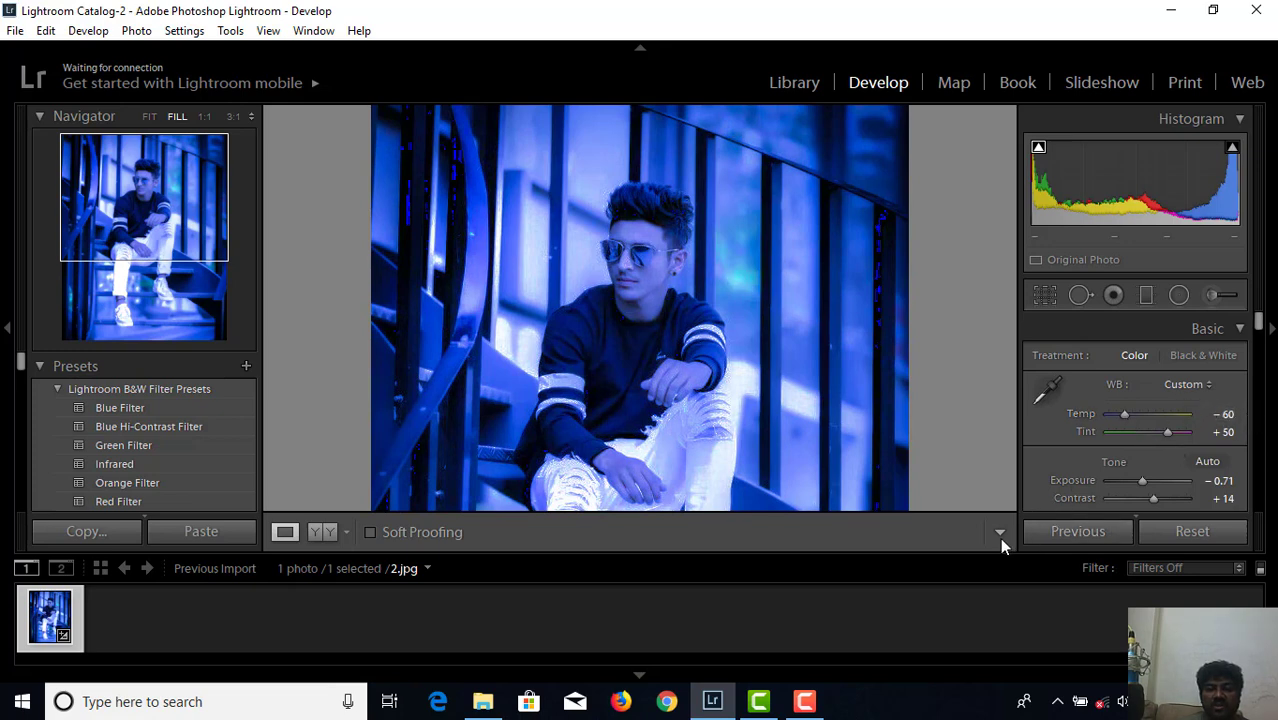
Step: Show before and after side by side, nudging Temp, Exposure to −0.95 and Tint
{"action": "left_click", "coordinate": [318, 533]}
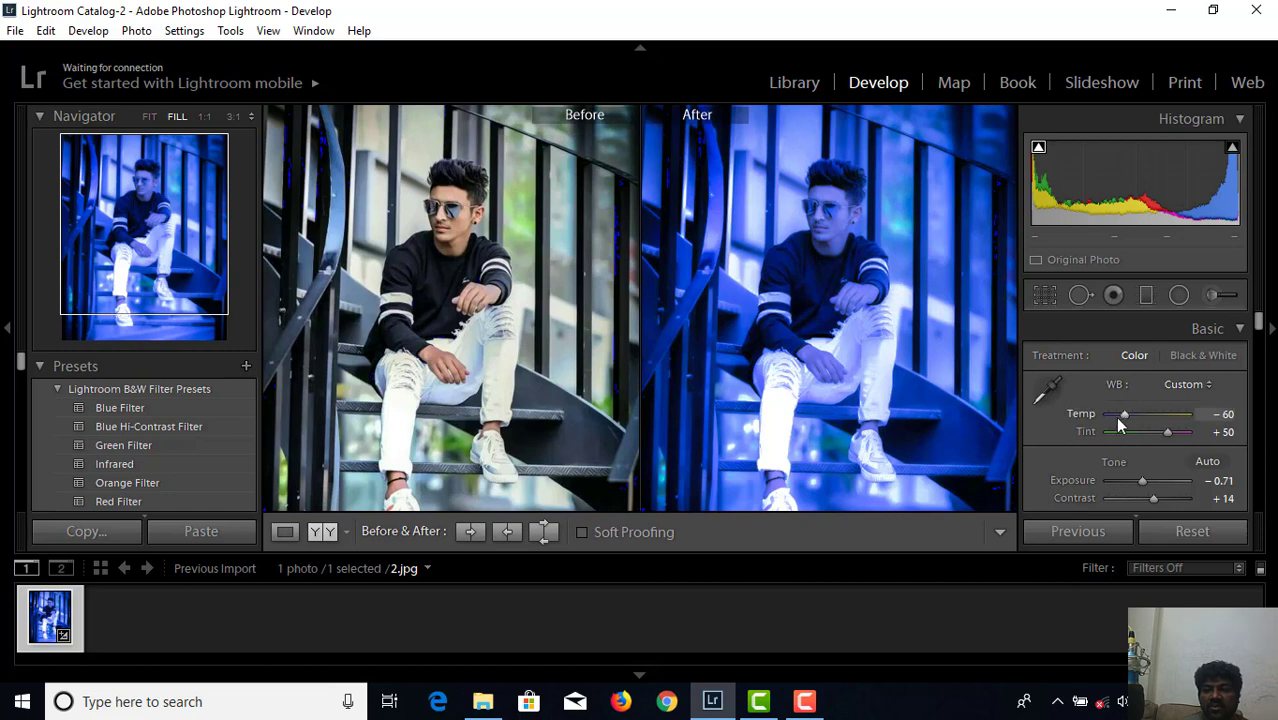
{"action": "left_click_drag", "start_coordinate": [1124, 413], "coordinate": [1125, 414]}
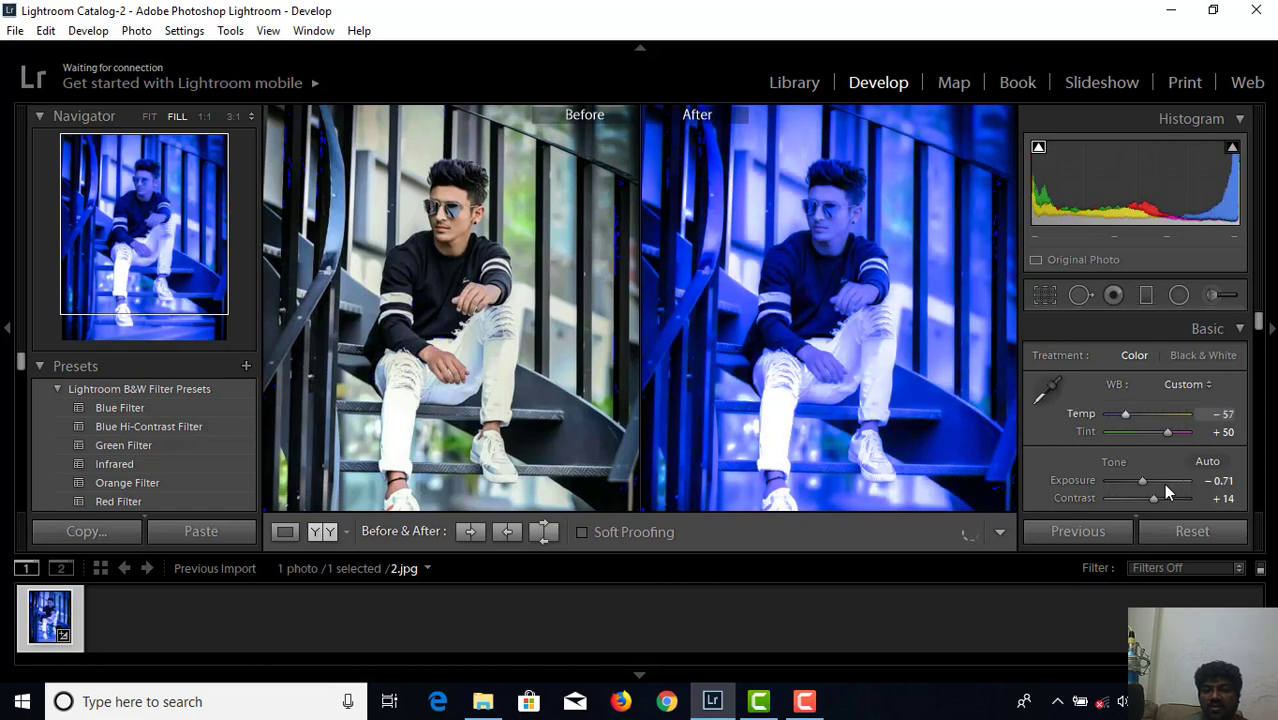
{"action": "left_click_drag", "start_coordinate": [1144, 484], "coordinate": [1147, 499]}
{"action": "left_click_drag", "start_coordinate": [1167, 432], "coordinate": [1165, 433]}
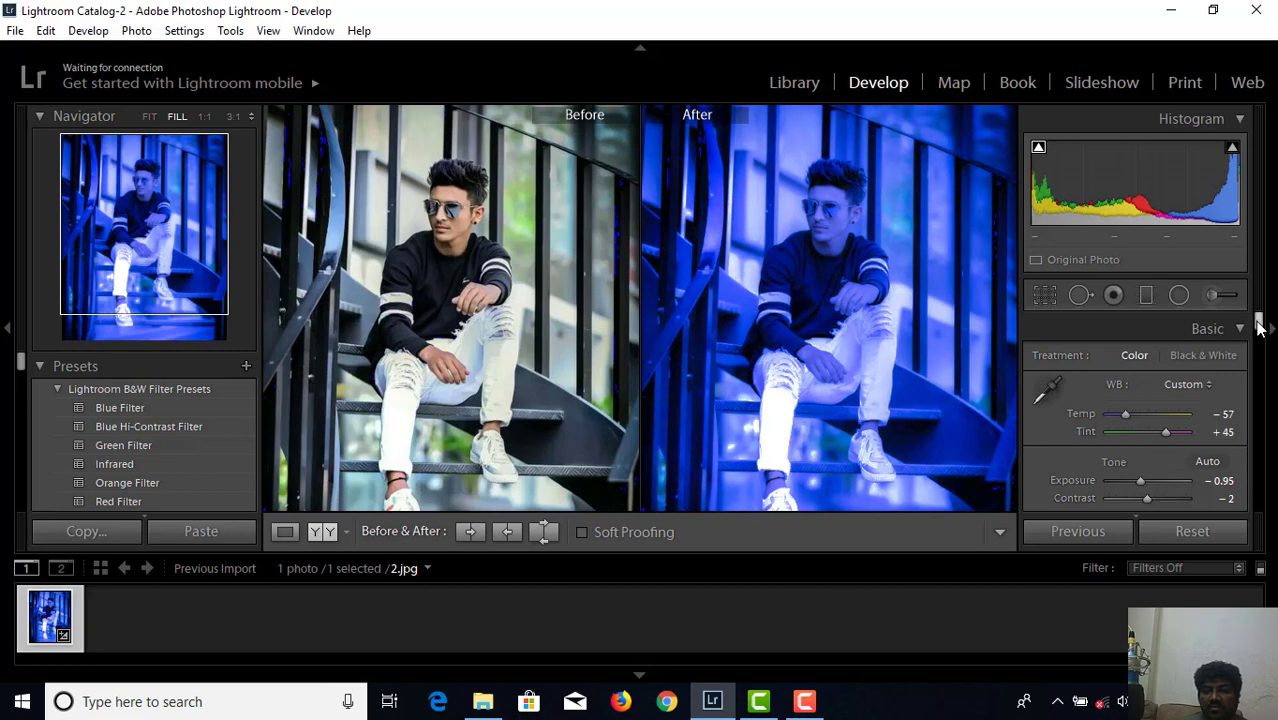
Step: Lower Clarity to −24, Highlights to −7, Whites to +2, and darken the Blacks
{"action": "left_click_drag", "start_coordinate": [1259, 329], "coordinate": [1259, 347]}
{"action": "left_click_drag", "start_coordinate": [1130, 462], "coordinate": [1137, 467]}
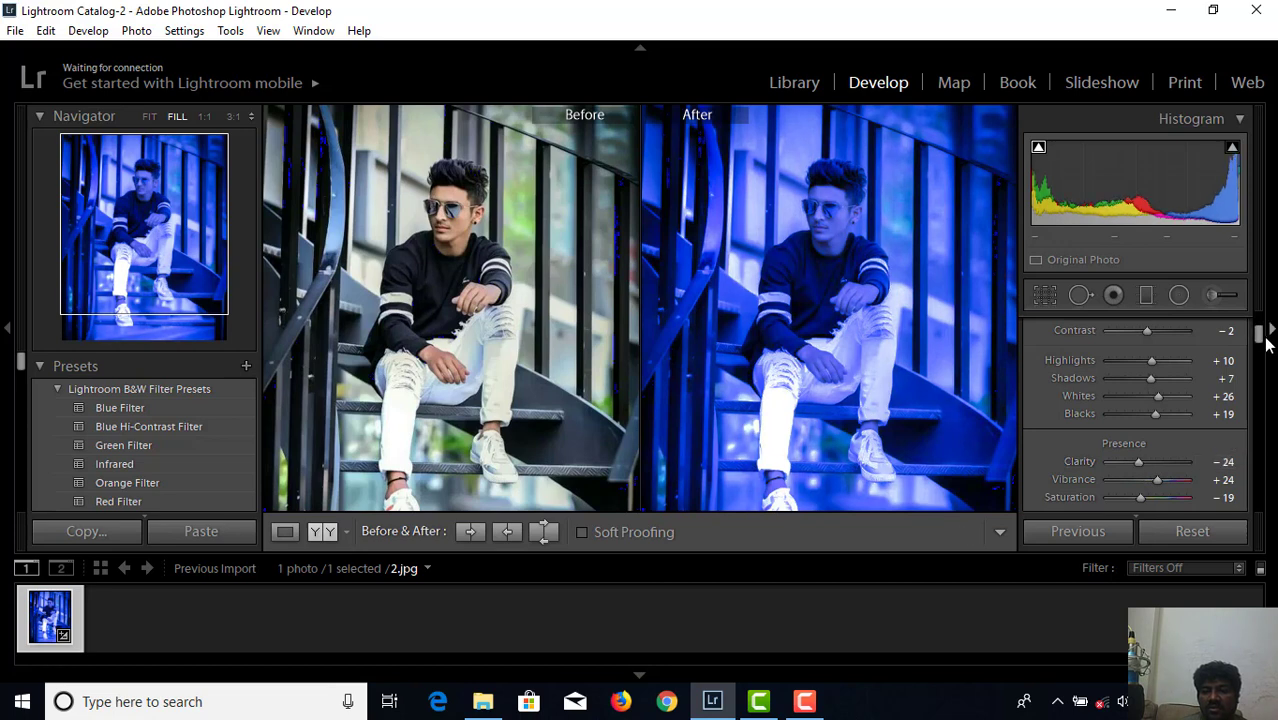
{"action": "left_click_drag", "start_coordinate": [1265, 343], "coordinate": [1262, 338]}
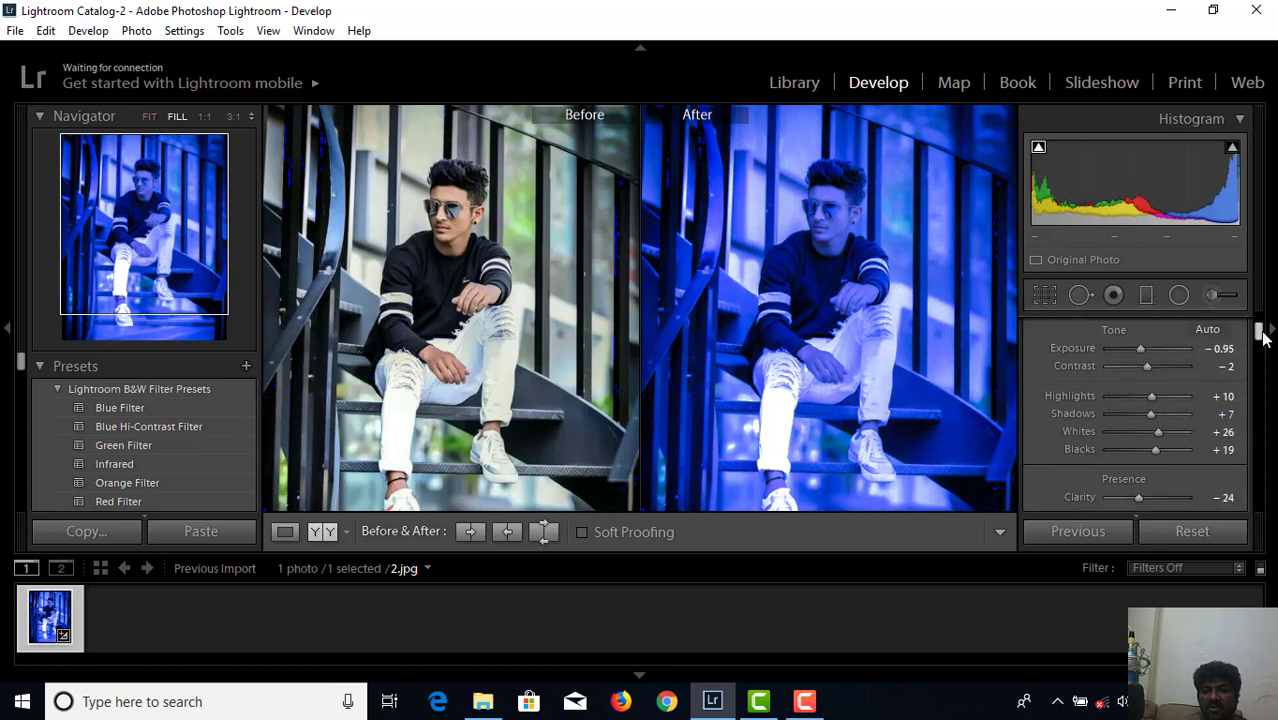
{"action": "mouse_move", "coordinate": [1150, 396]}
{"action": "left_mouse_down"}
{"action": "mouse_move", "coordinate": [1133, 398]}
{"action": "mouse_move", "coordinate": [1145, 396]}
{"action": "left_mouse_up"}
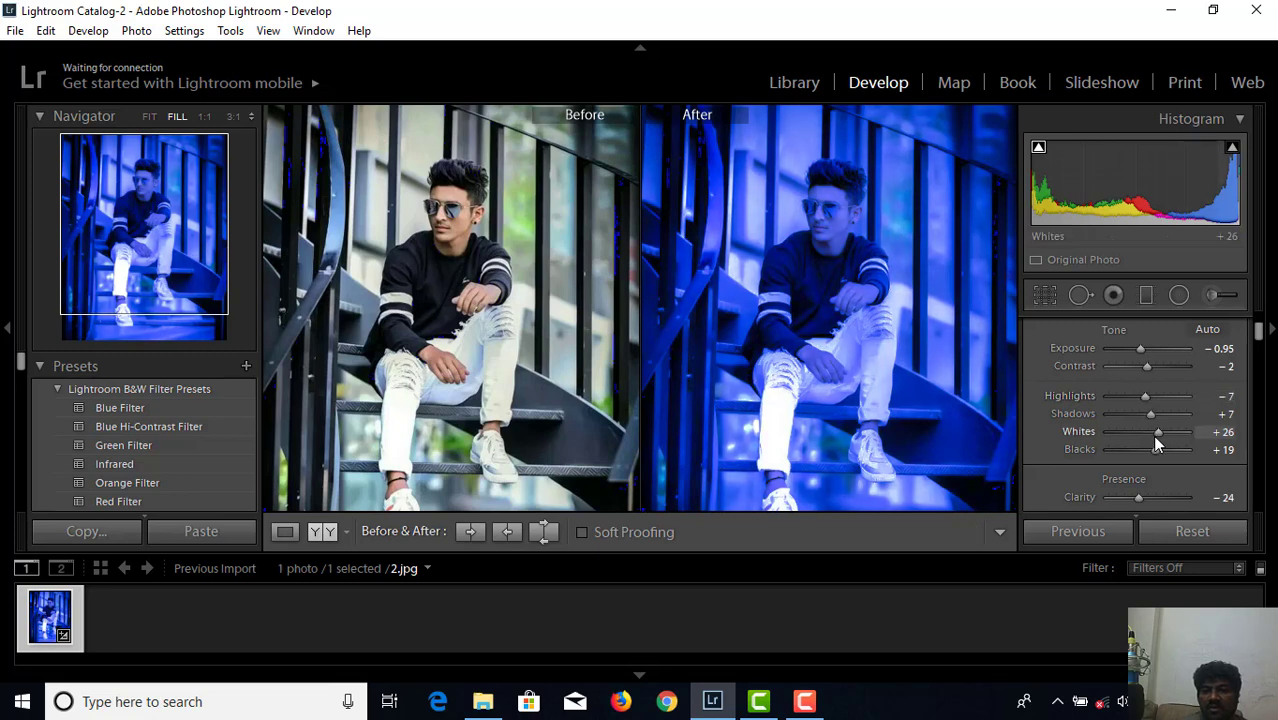
{"action": "left_click_drag", "start_coordinate": [1156, 441], "coordinate": [1155, 449]}
{"action": "left_click_drag", "start_coordinate": [1150, 451], "coordinate": [1153, 450]}
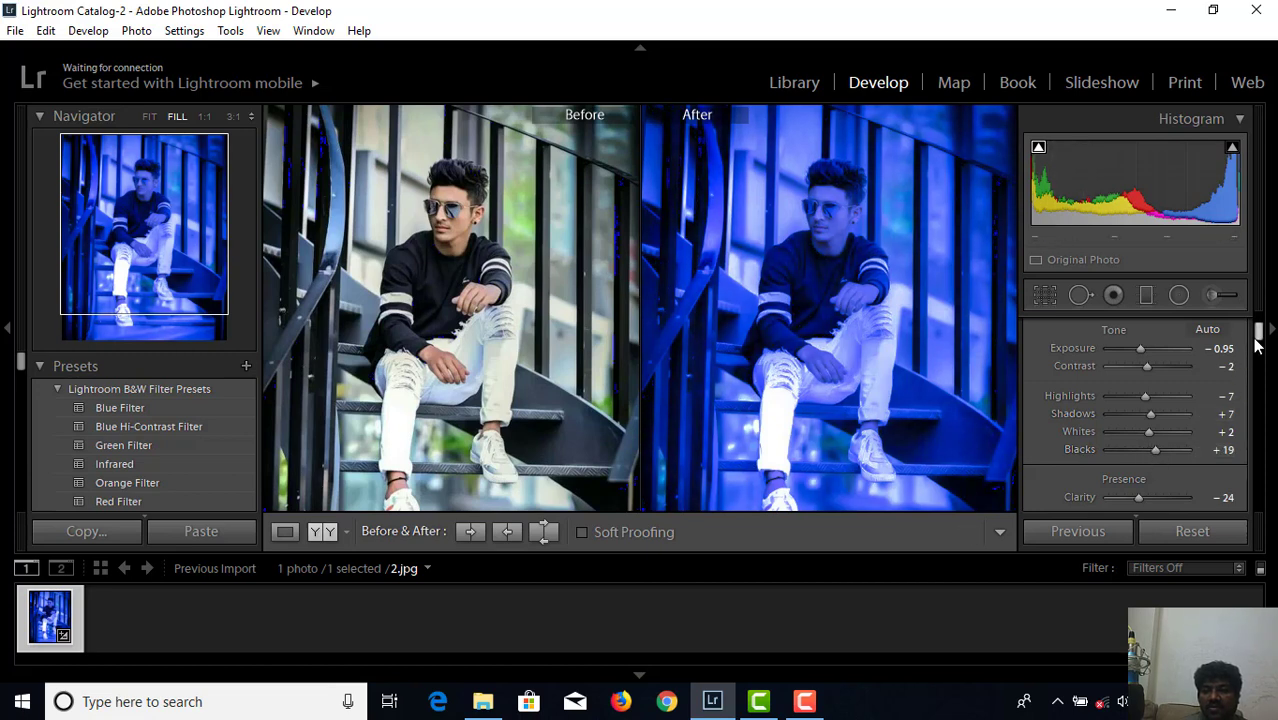
{"action": "mouse_move", "coordinate": [1258, 344]}
{"action": "left_mouse_down"}
{"action": "mouse_move", "coordinate": [1258, 399]}
{"action": "mouse_move", "coordinate": [1258, 388]}
{"action": "left_mouse_up"}
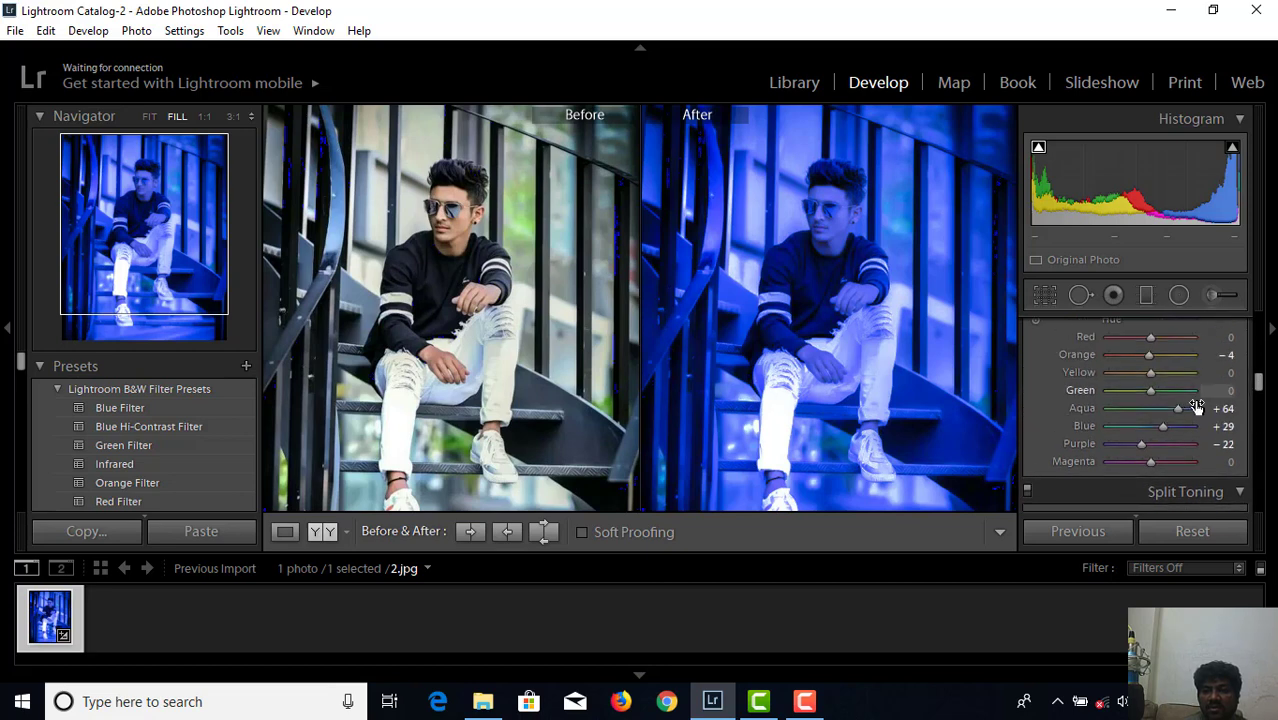
Step: Set Purple hue to −7 and undo an accidental settings paste, keeping the blue grade
{"action": "left_click_drag", "start_coordinate": [1141, 446], "coordinate": [1166, 428]}
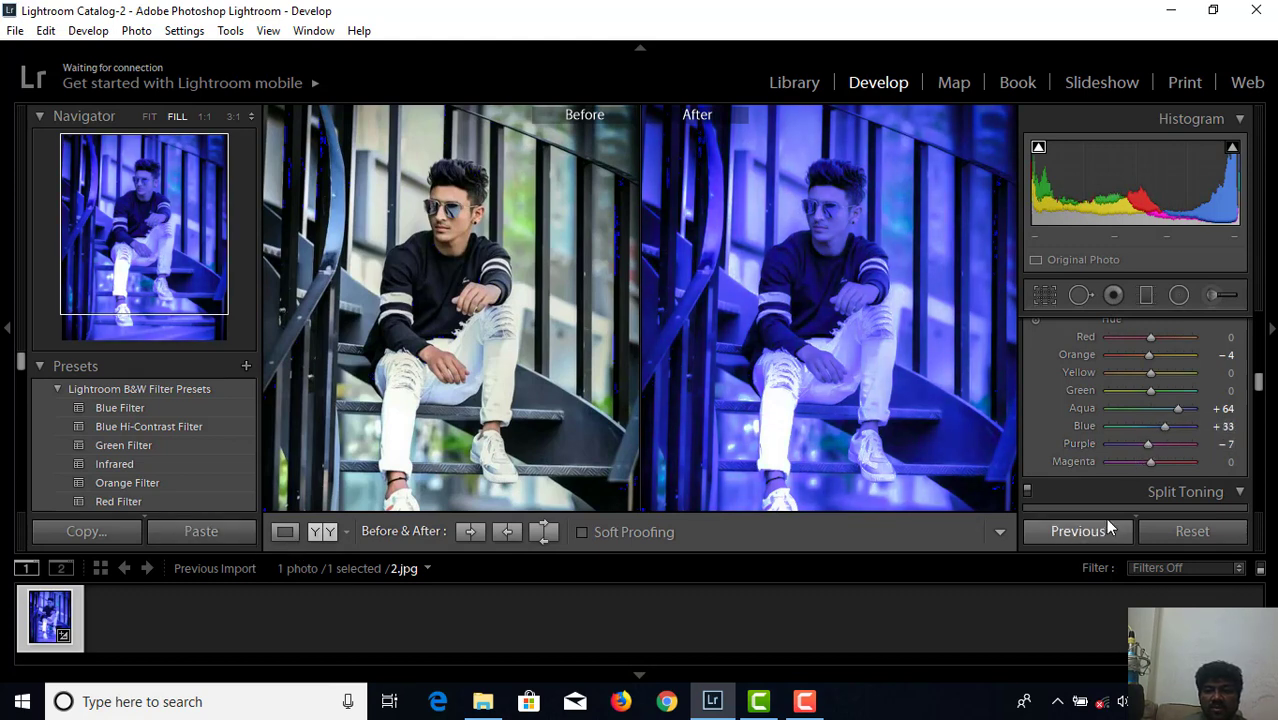
{"action": "left_click", "coordinate": [1080, 535]}
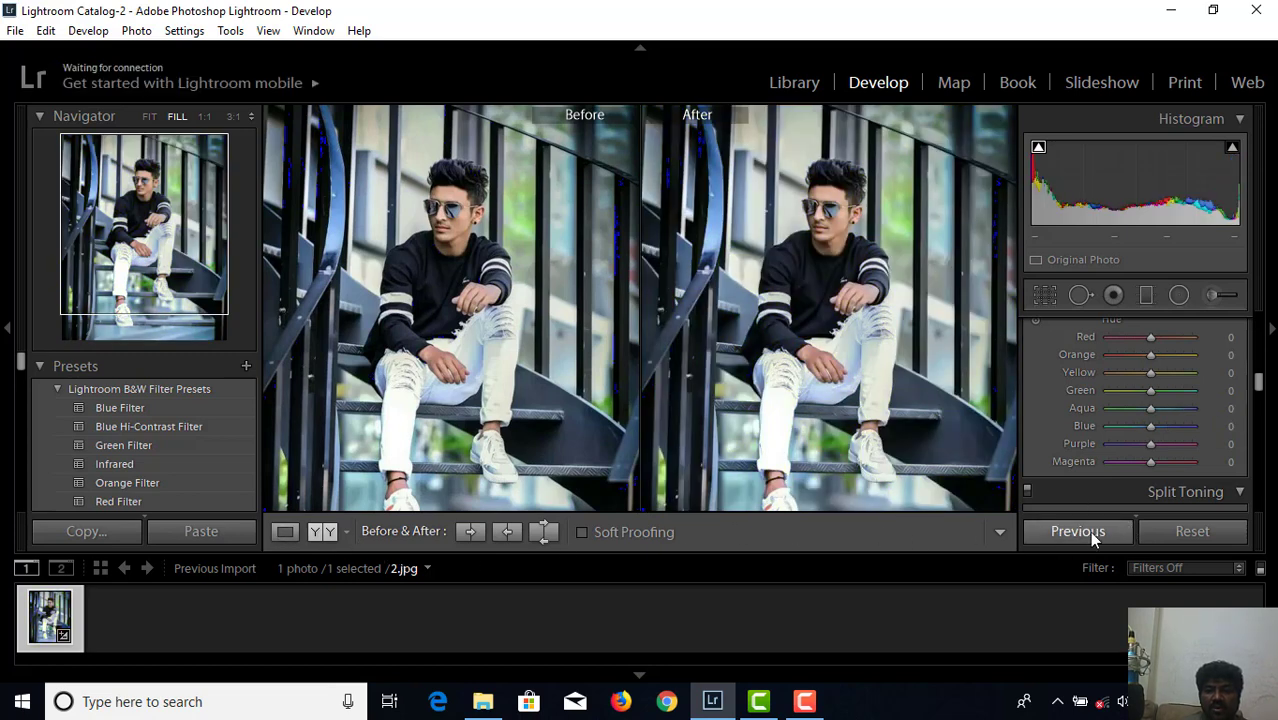
{"action": "key", "text": "ctrl+z"}
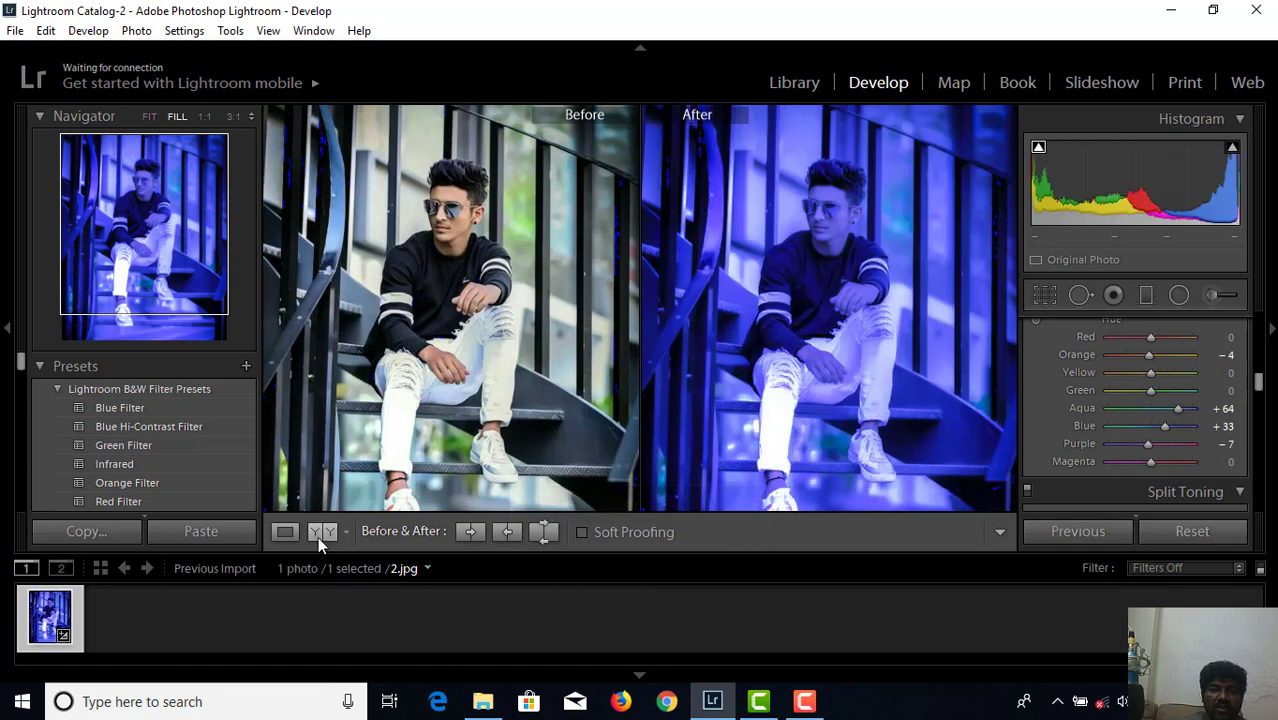
{"action": "left_click", "coordinate": [320, 532]}
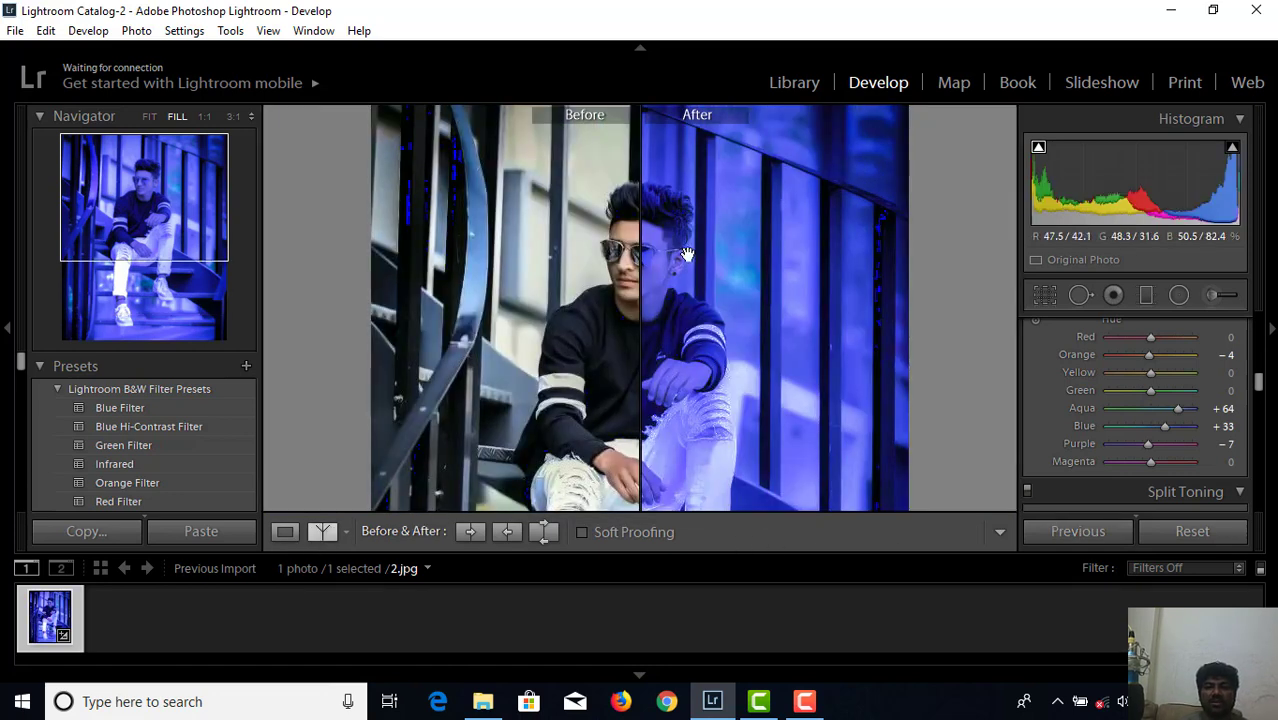
{"action": "left_click", "coordinate": [320, 532]}
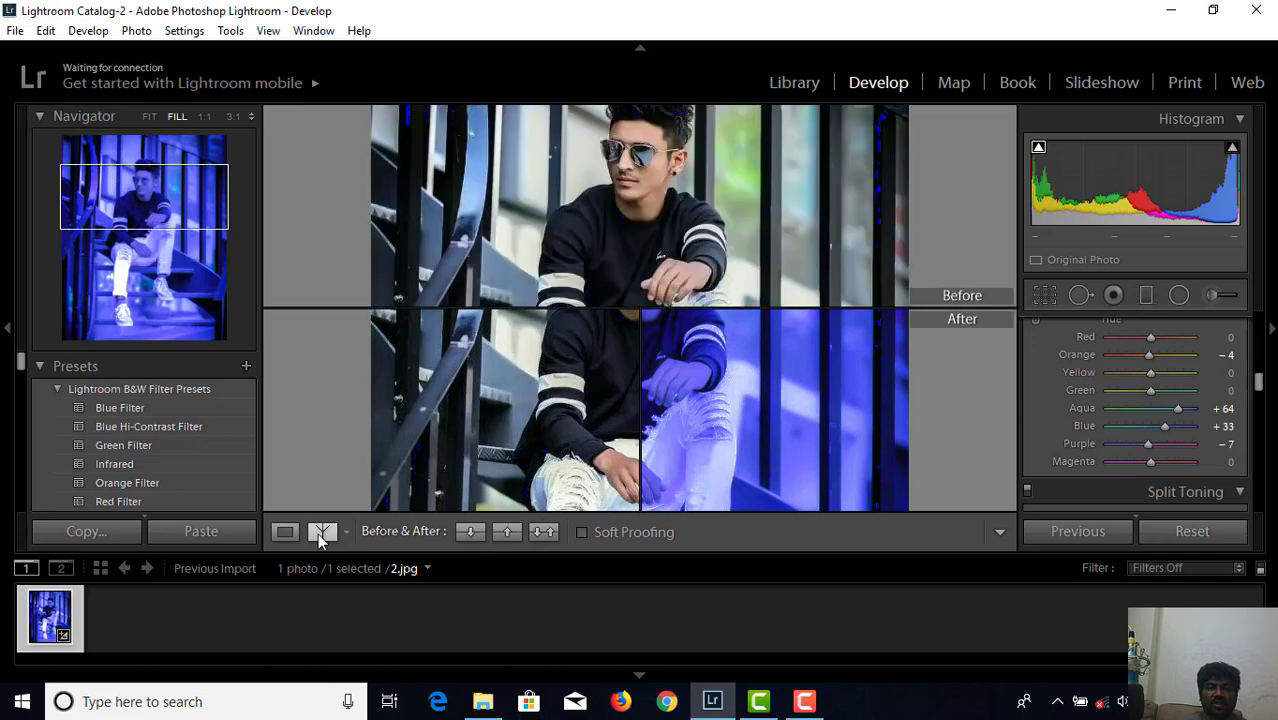
{"action": "left_click", "coordinate": [320, 532]}
{"action": "left_click", "coordinate": [318, 533]}
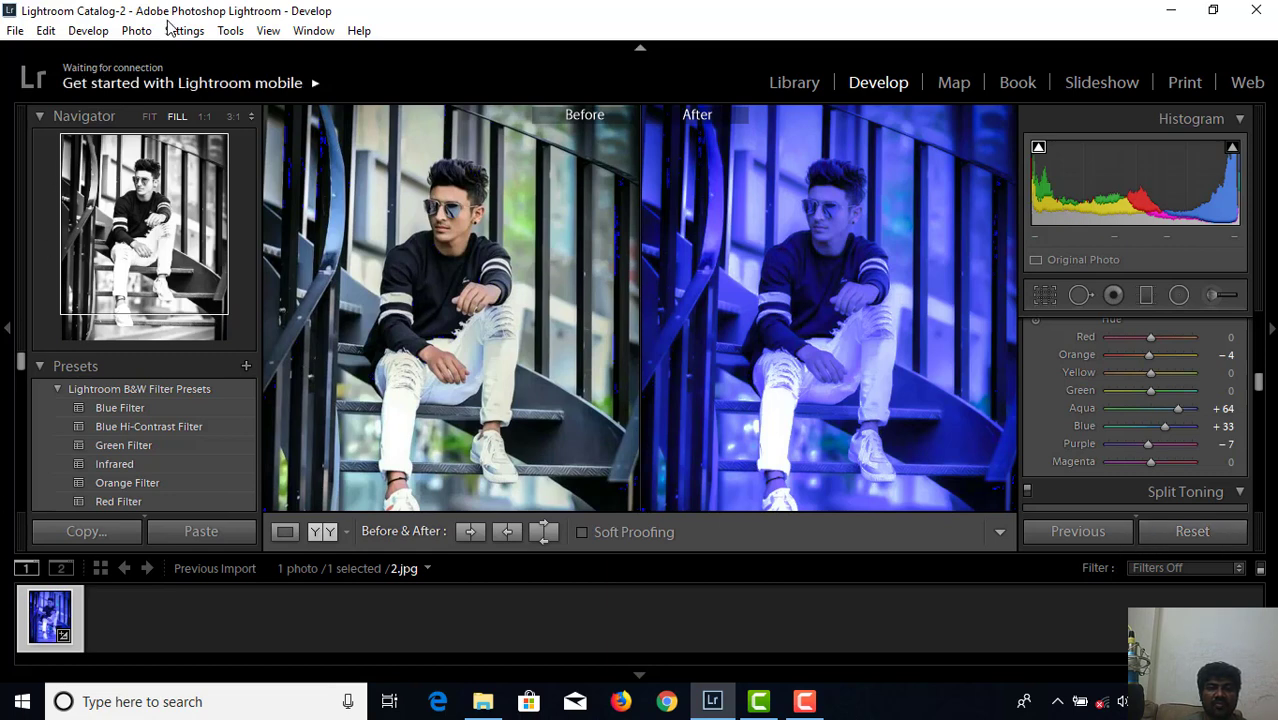
Step: Go to the Library and pick lightroom class 9 on New Volume (D:) as import source
{"action": "left_click", "coordinate": [806, 90]}
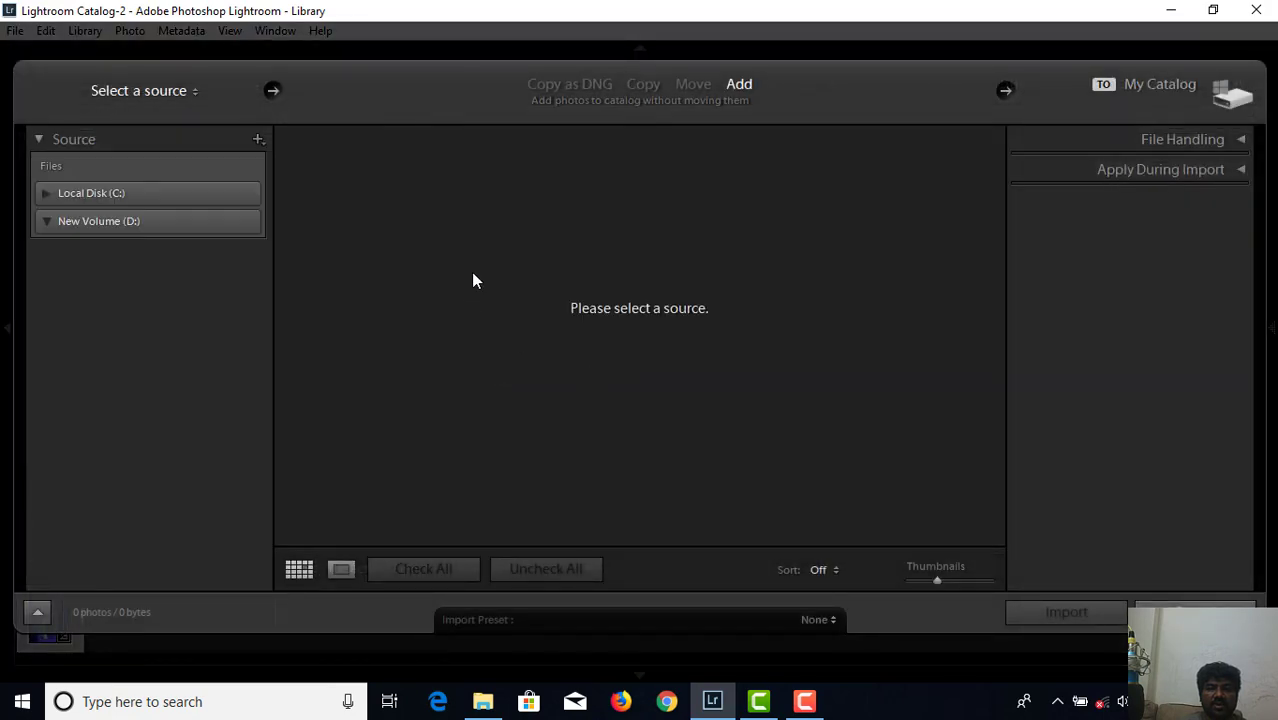
{"action": "scroll", "coordinate": [108, 447], "scroll_direction": "down", "scroll_amount": 5}
{"action": "scroll", "coordinate": [108, 447], "scroll_direction": "down", "scroll_amount": 4}
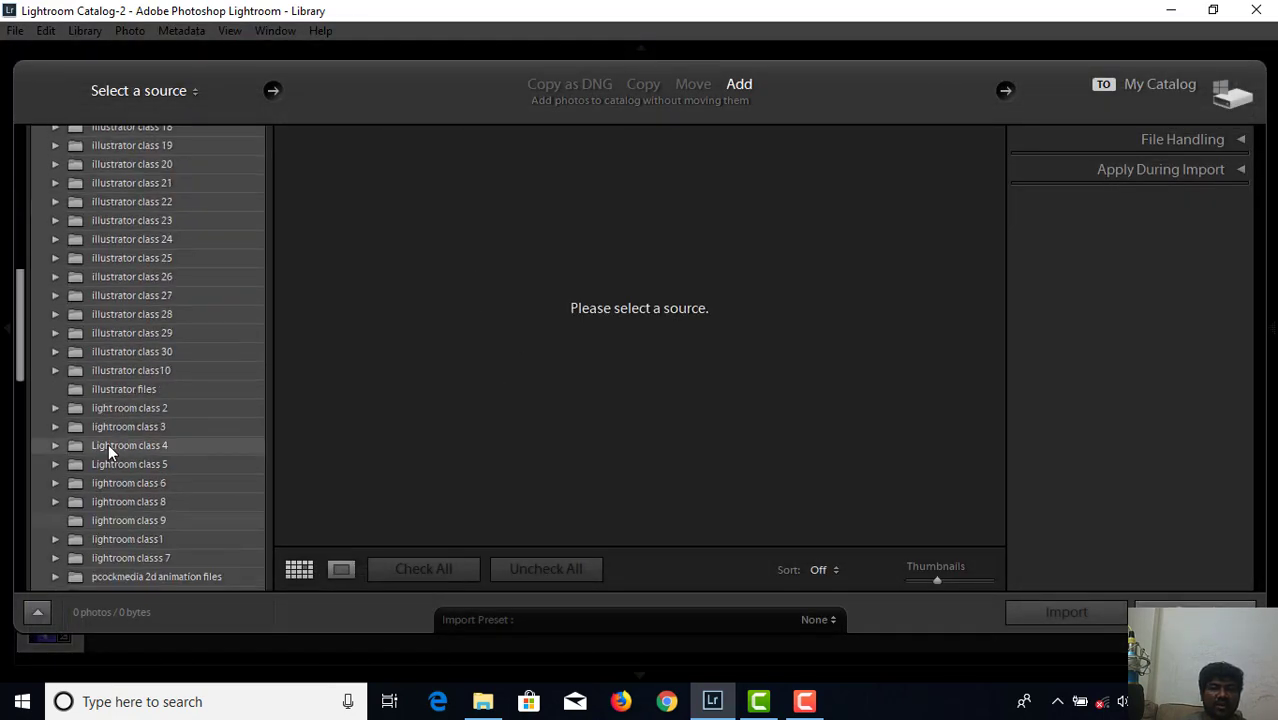
{"action": "scroll", "coordinate": [108, 447], "scroll_direction": "down", "scroll_amount": 2}
{"action": "left_click", "coordinate": [127, 405]}
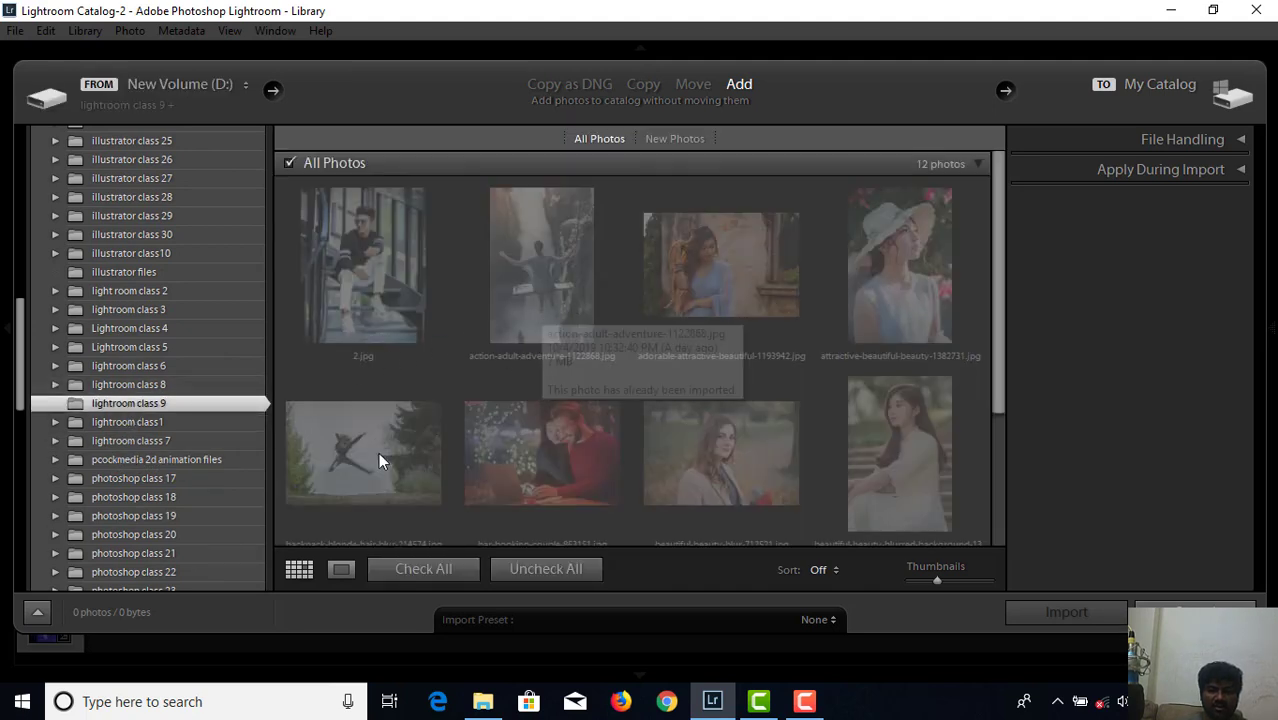
Step: Uncheck and recheck all 12 photos for import
{"action": "scroll", "coordinate": [328, 444], "scroll_direction": "down", "scroll_amount": 1}
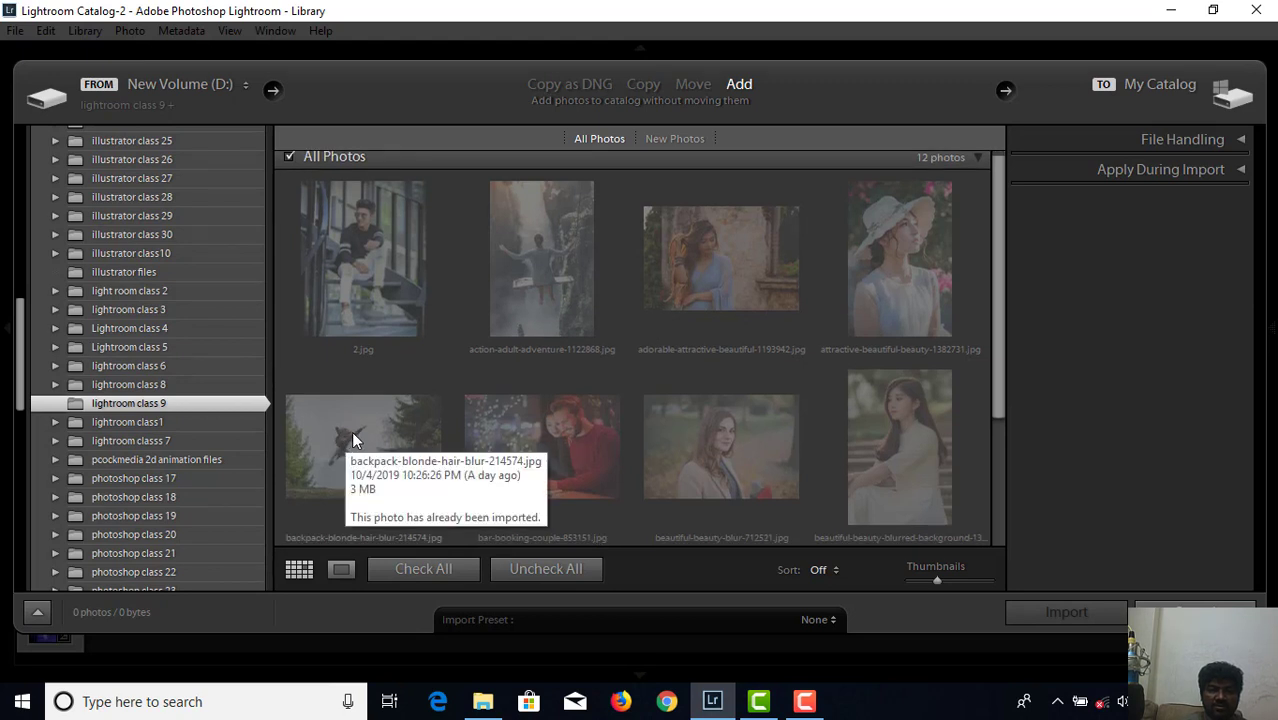
{"action": "scroll", "coordinate": [346, 400], "scroll_direction": "down", "scroll_amount": 1}
{"action": "scroll", "coordinate": [341, 373], "scroll_direction": "up", "scroll_amount": 2}
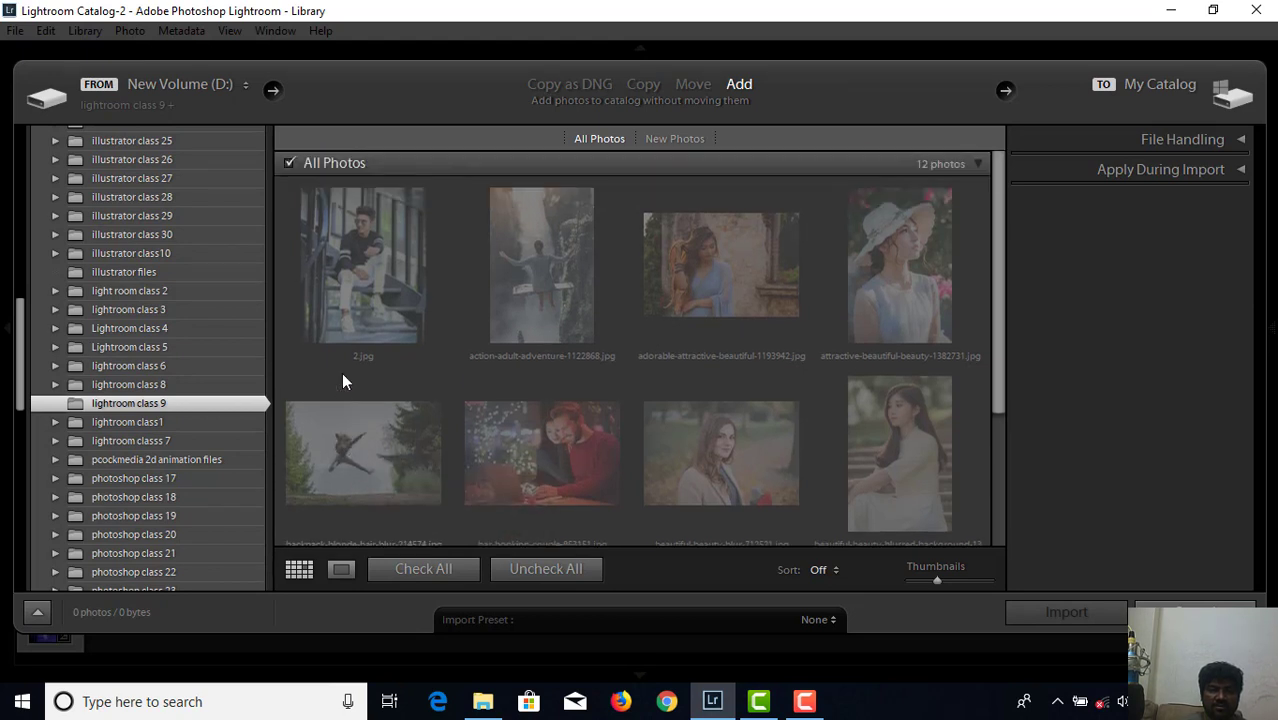
{"action": "left_click", "coordinate": [288, 162]}
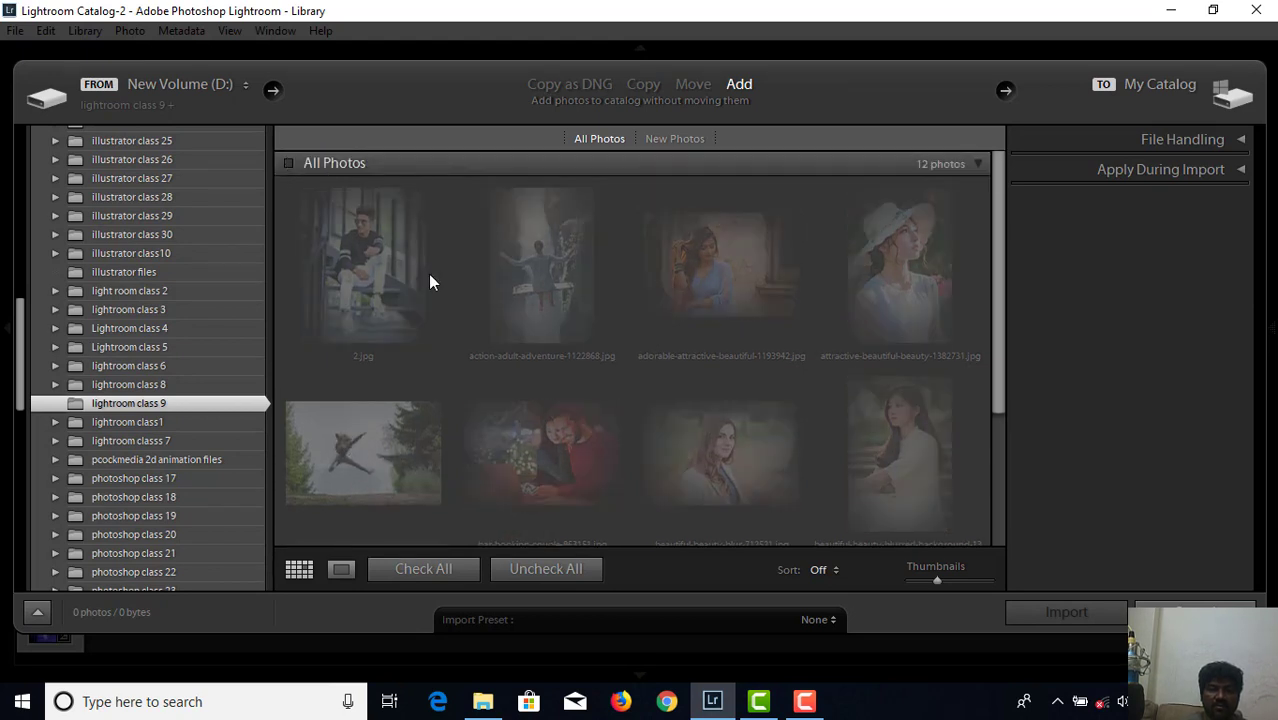
{"action": "left_click", "coordinate": [282, 162]}
{"action": "left_click", "coordinate": [288, 163]}
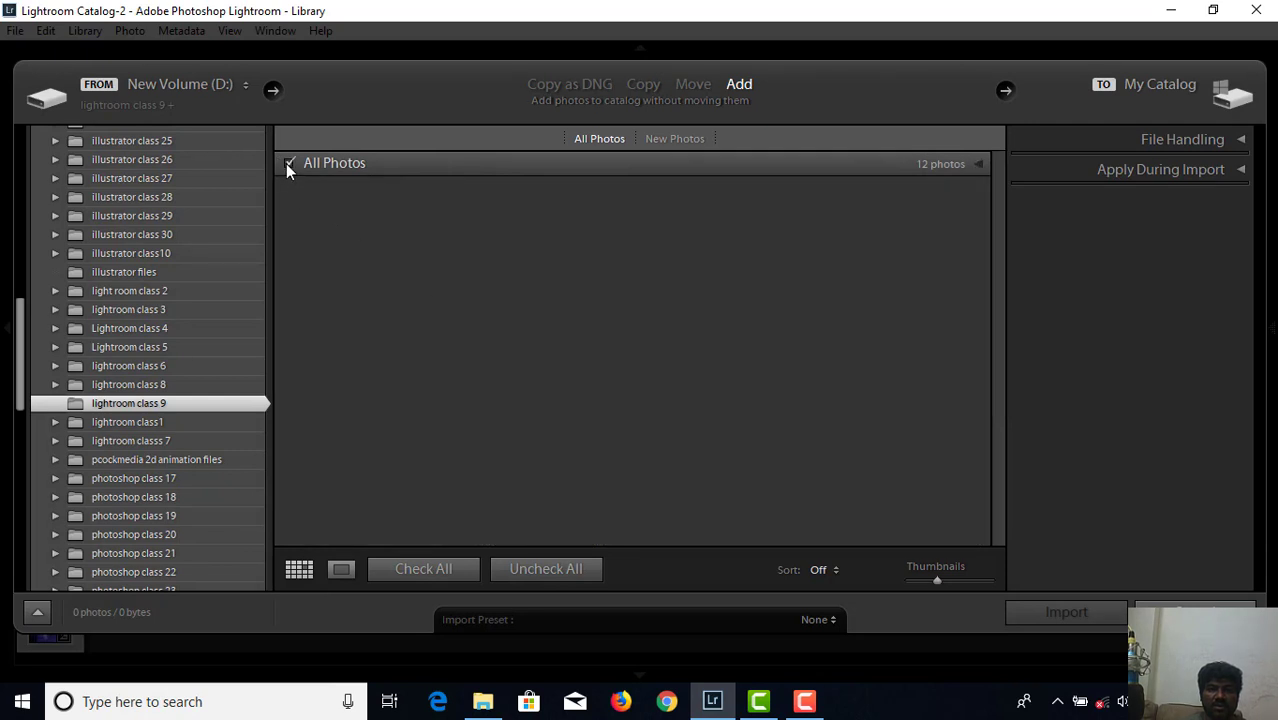
Step: Browse the lightroom class 8 folder, then switch the source back to lightroom class 9
{"action": "left_click", "coordinate": [89, 385]}
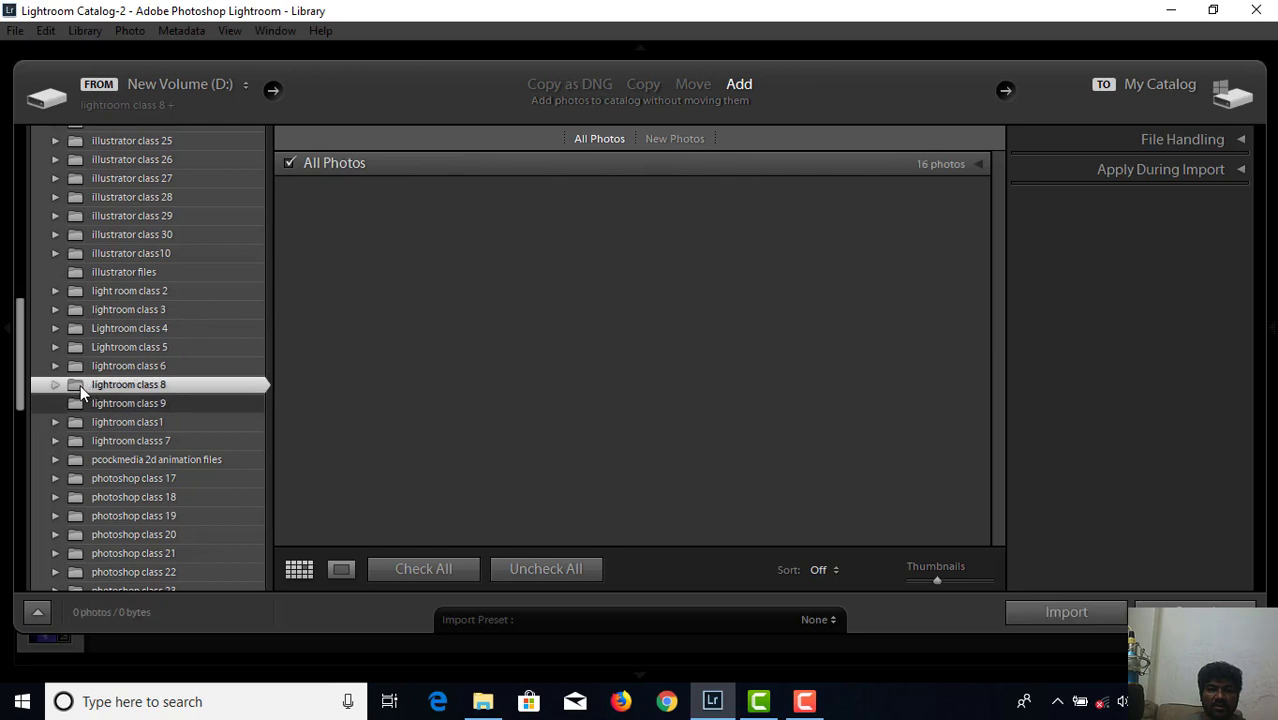
{"action": "left_click", "coordinate": [55, 385]}
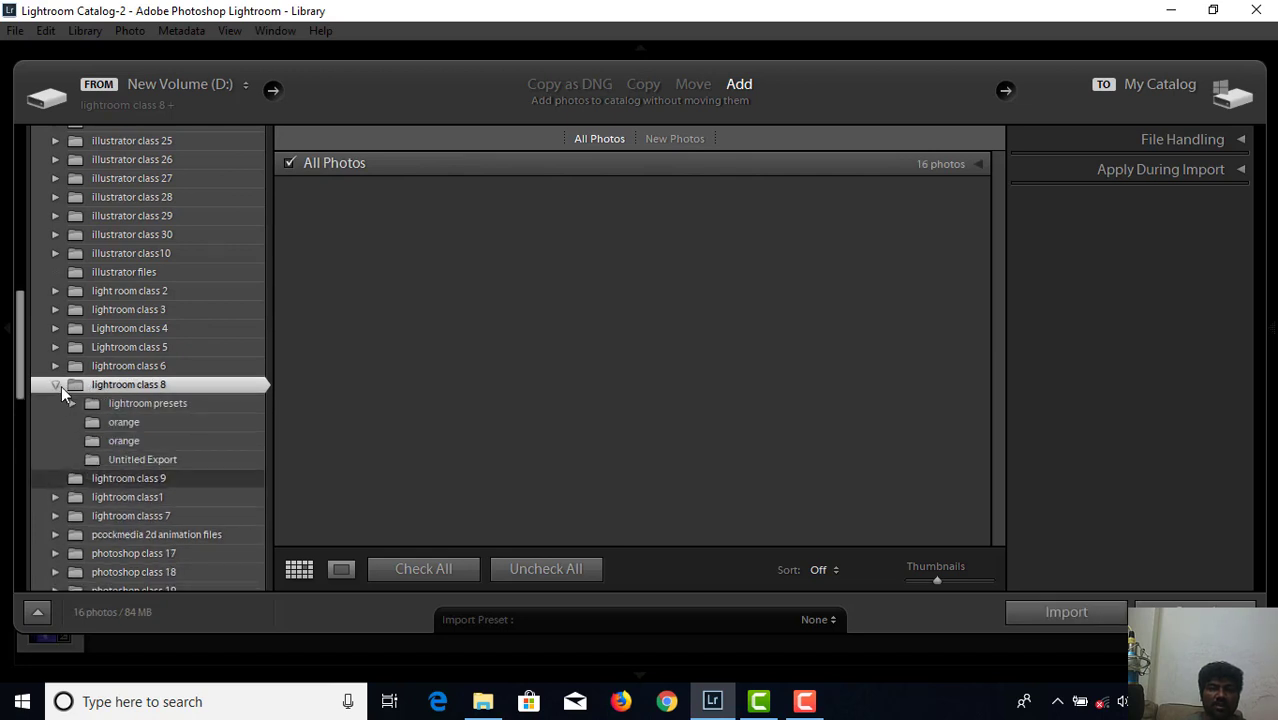
{"action": "left_click", "coordinate": [55, 386]}
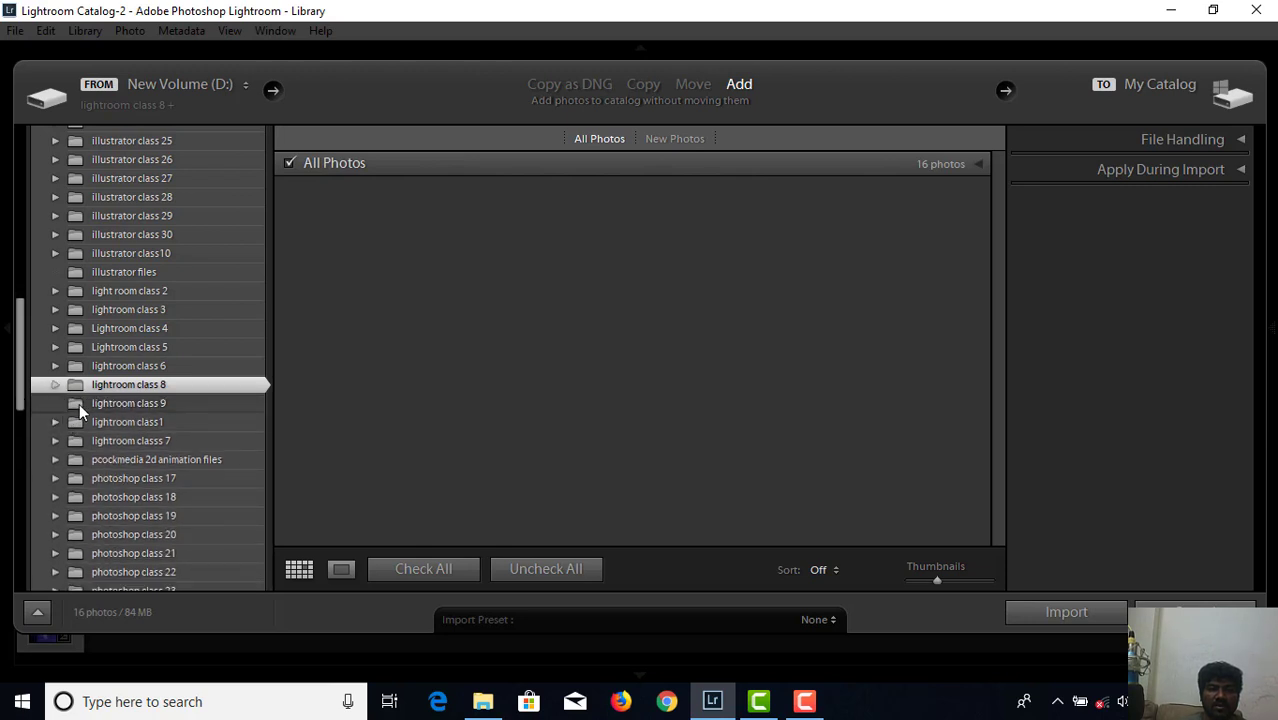
{"action": "left_click", "coordinate": [79, 403]}
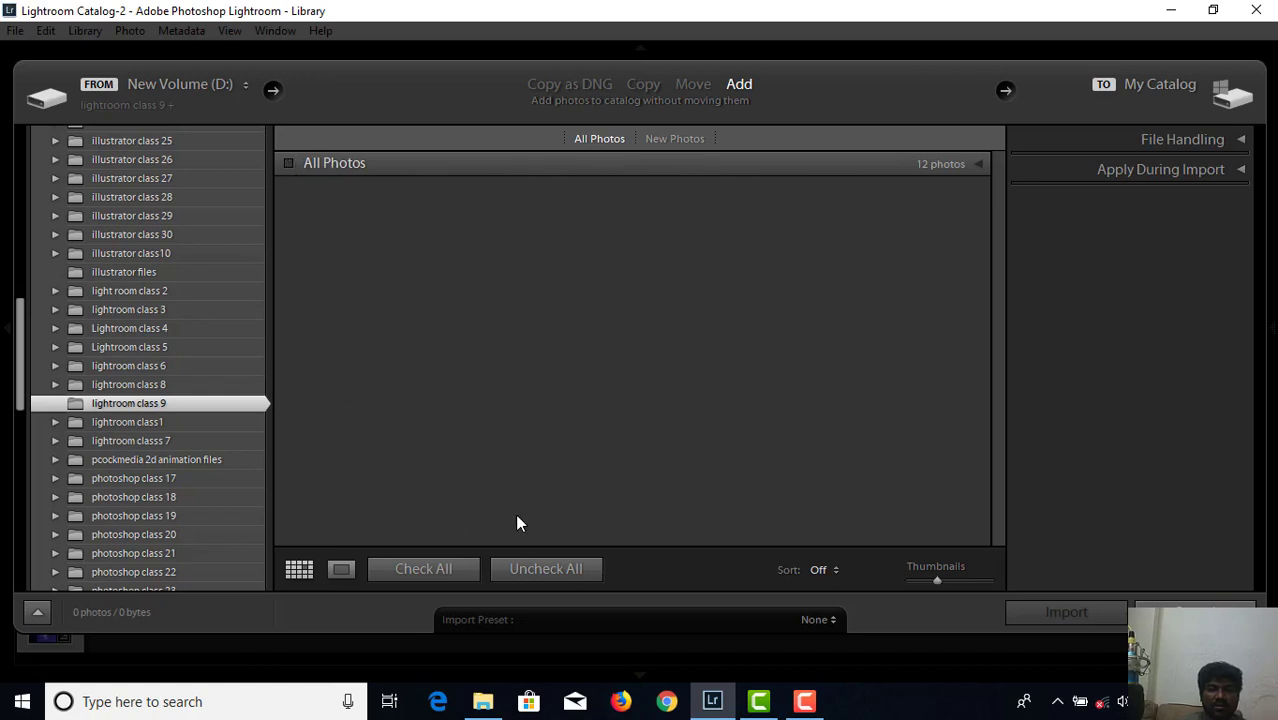
{"action": "left_click", "coordinate": [804, 701]}
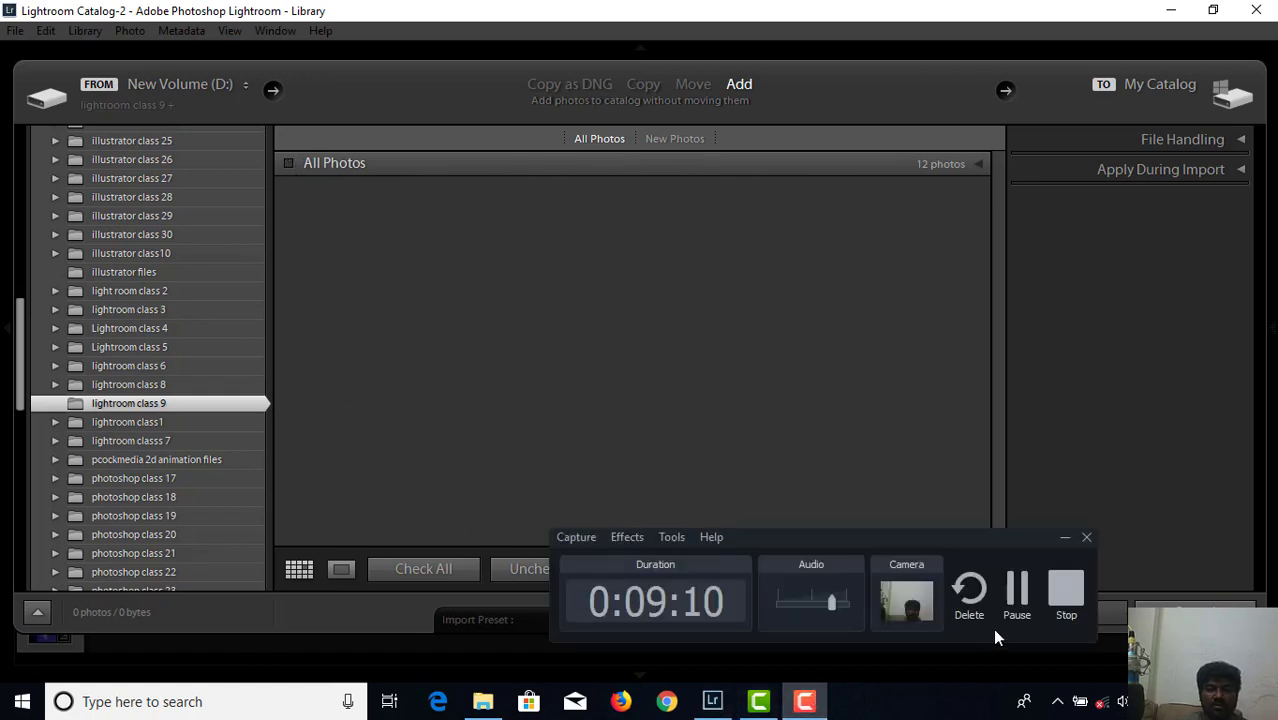
{"action": "left_click", "coordinate": [1016, 600]}
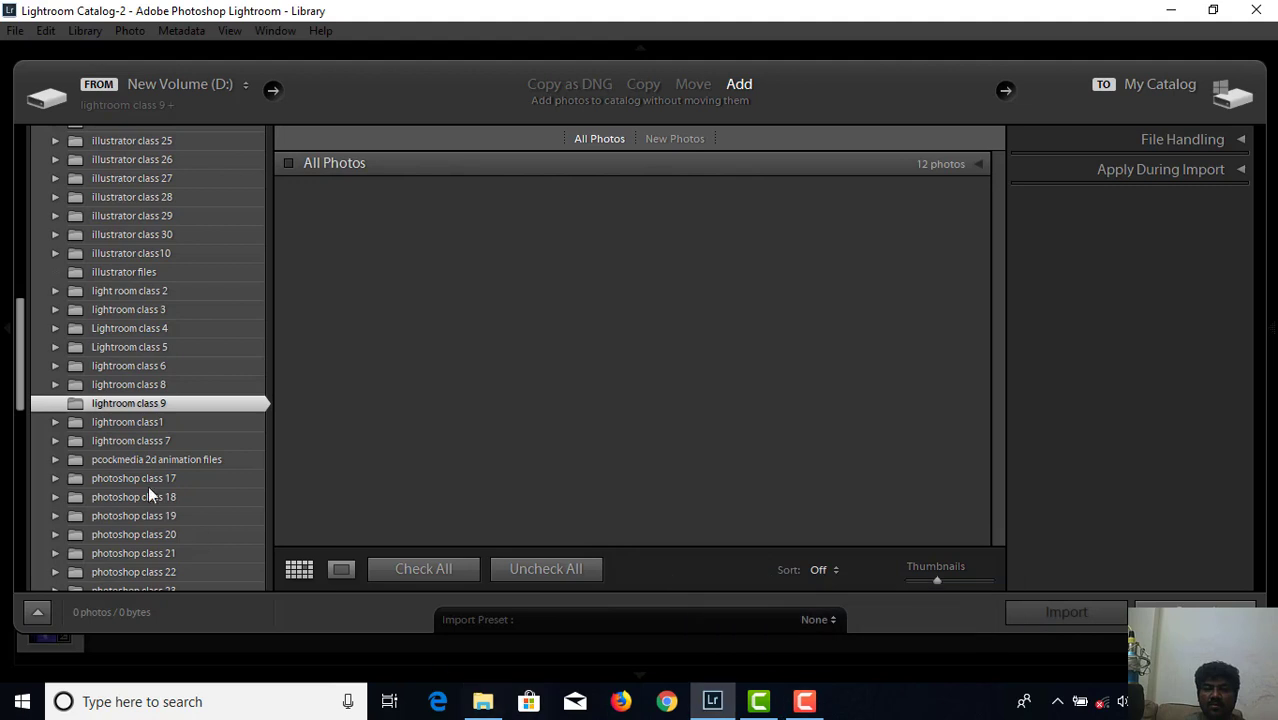
Step: Try lightroom class 8 and the whole New Volume (D:) drive, then return to lightroom class 9
{"action": "left_click", "coordinate": [123, 380]}
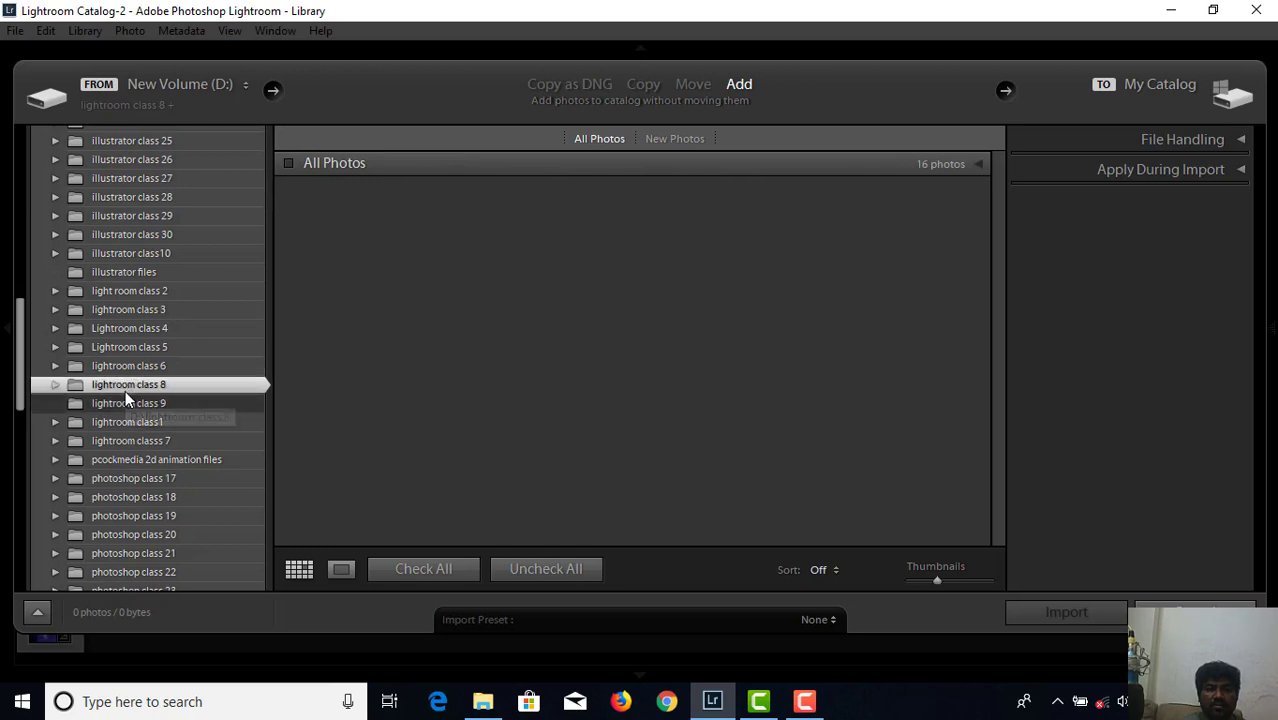
{"action": "double_click", "coordinate": [125, 390]}
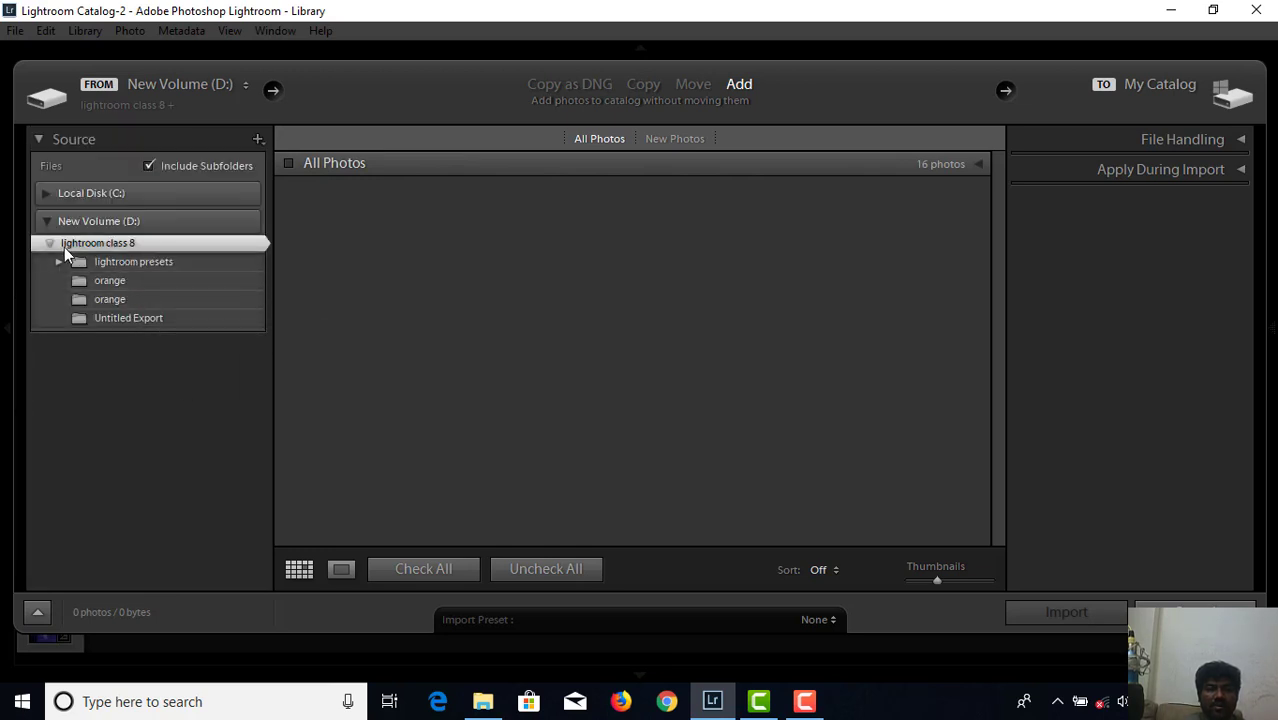
{"action": "left_click", "coordinate": [91, 221]}
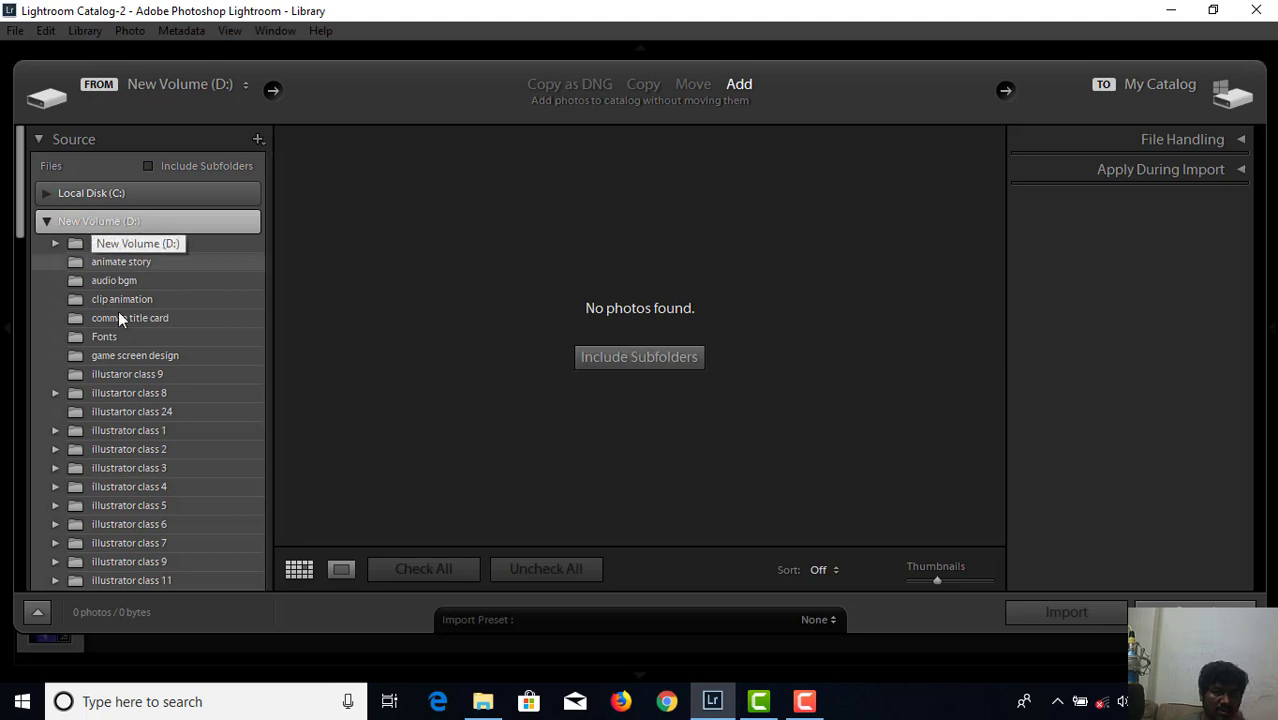
{"action": "scroll", "coordinate": [106, 440], "scroll_direction": "down", "scroll_amount": 2}
{"action": "scroll", "coordinate": [110, 440], "scroll_direction": "down", "scroll_amount": 3}
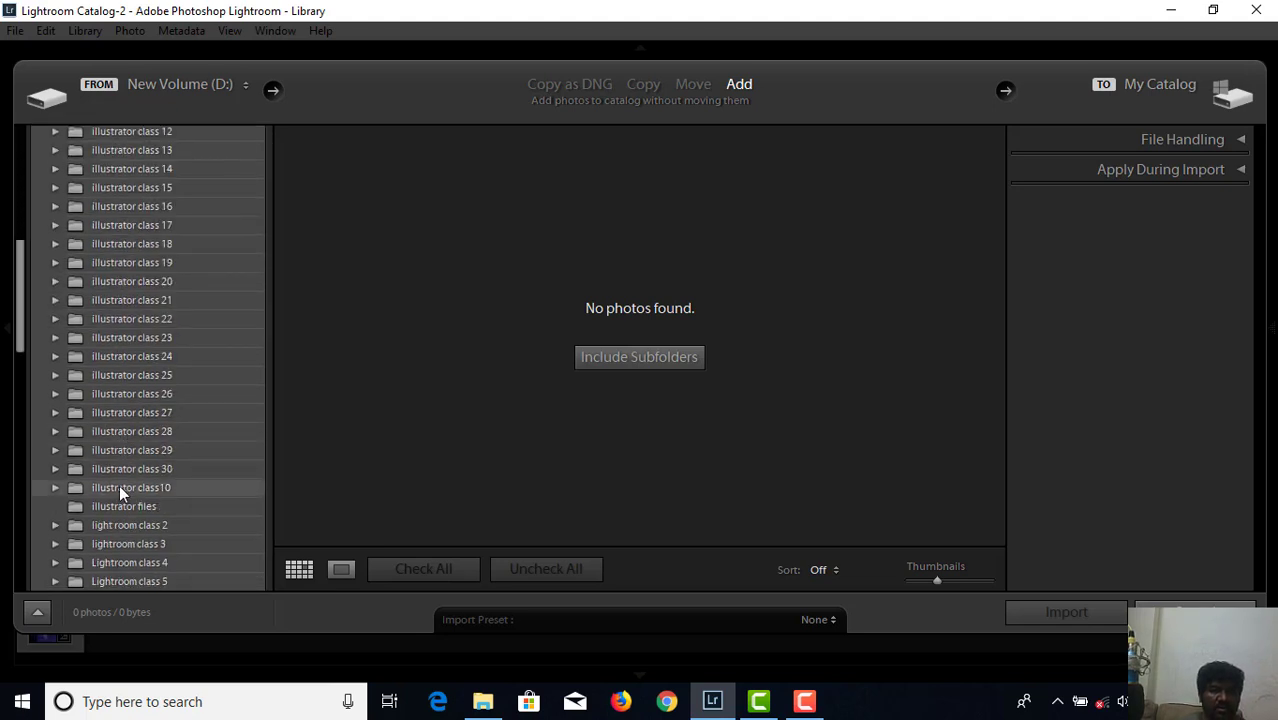
{"action": "scroll", "coordinate": [120, 480], "scroll_direction": "down", "scroll_amount": 2}
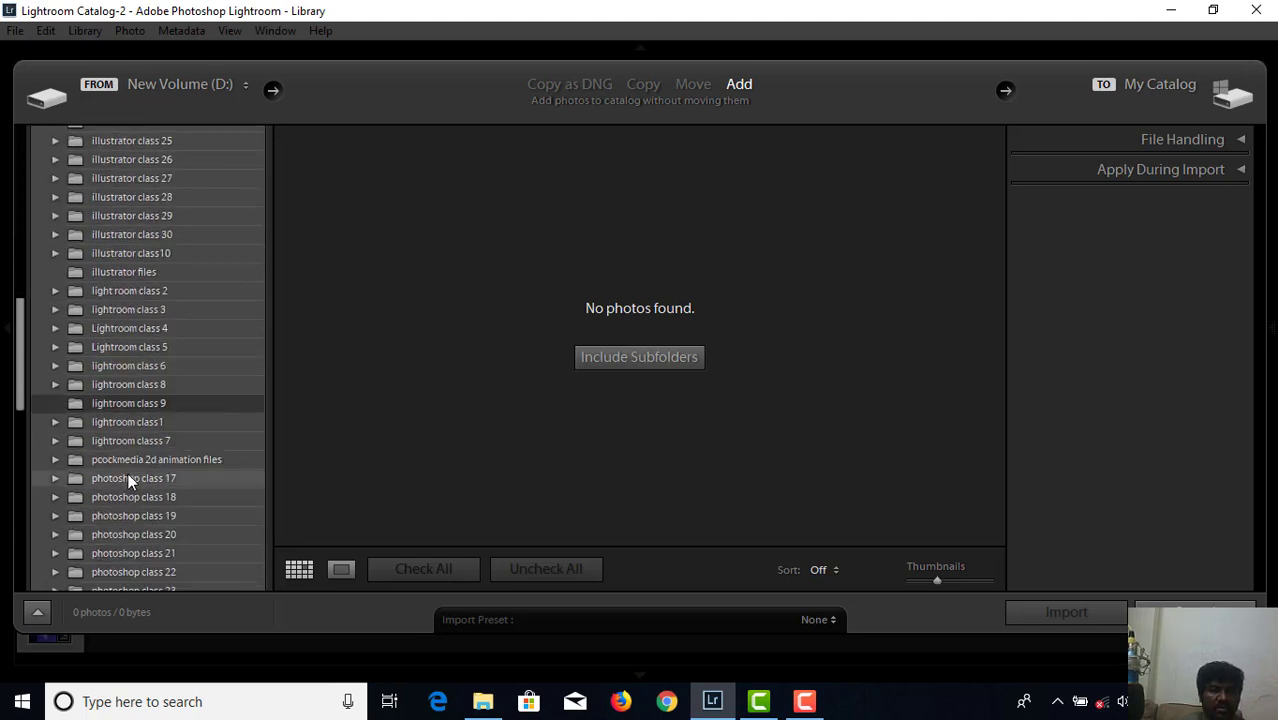
{"action": "left_click", "coordinate": [148, 405]}
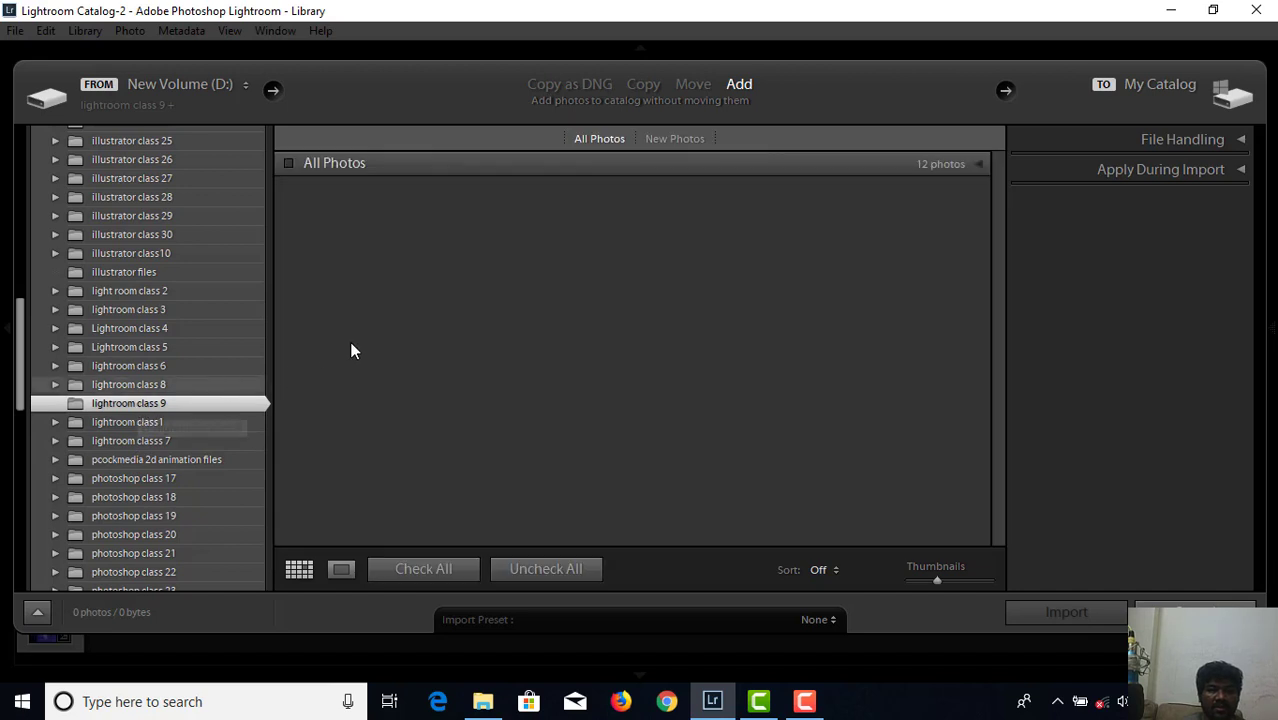
Step: Clear the import selection, show thumbnails, and check the swing photo 3.jpg
{"action": "left_click", "coordinate": [289, 164]}
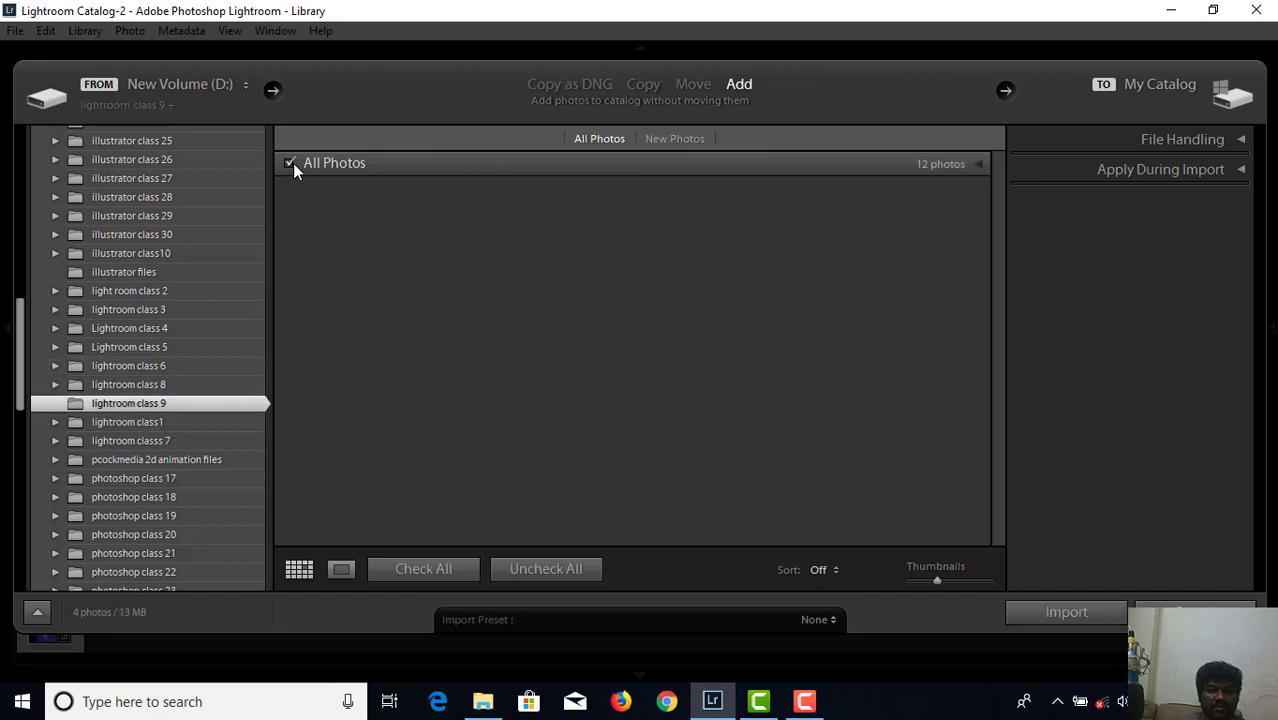
{"action": "left_click", "coordinate": [290, 164]}
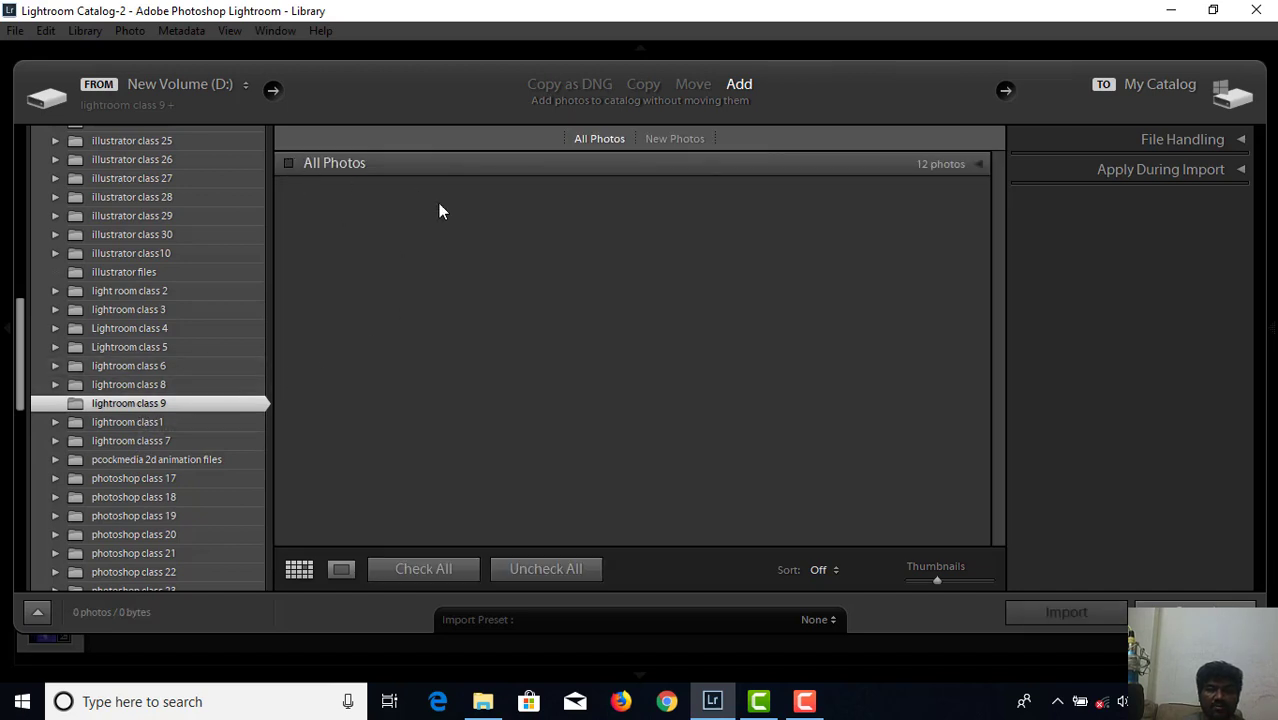
{"action": "left_click", "coordinate": [977, 164]}
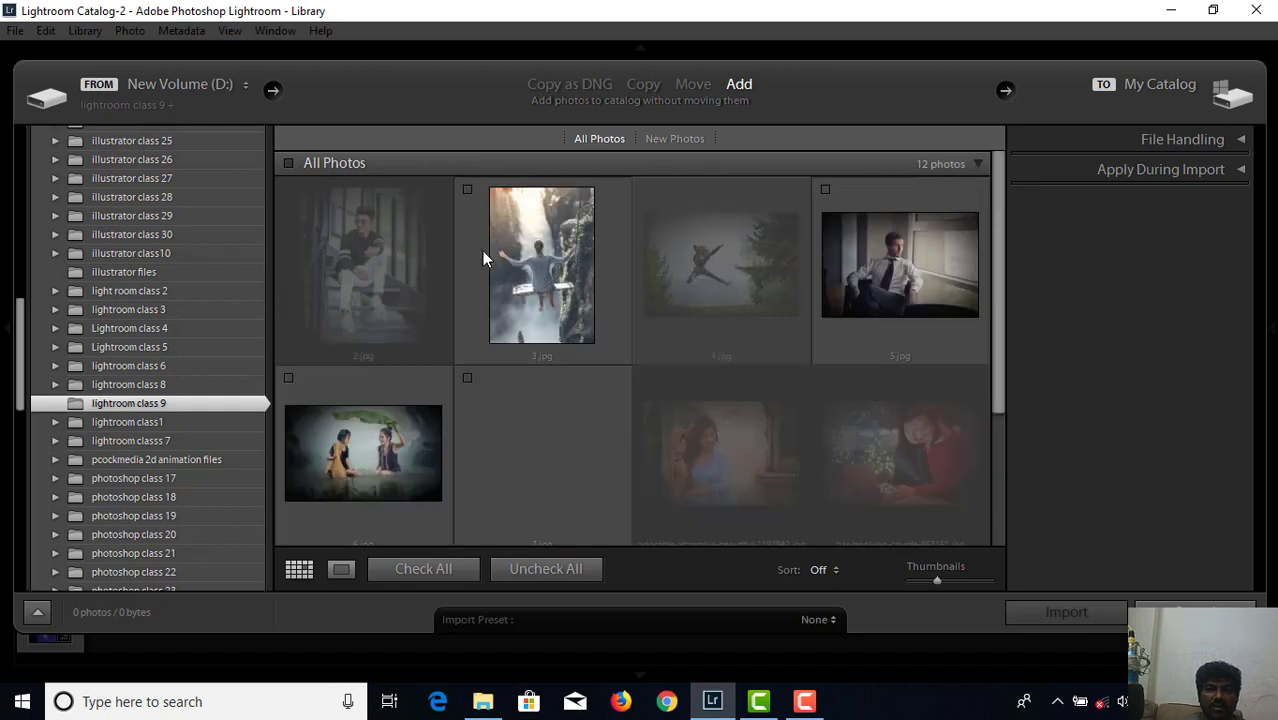
{"action": "left_click", "coordinate": [467, 190]}
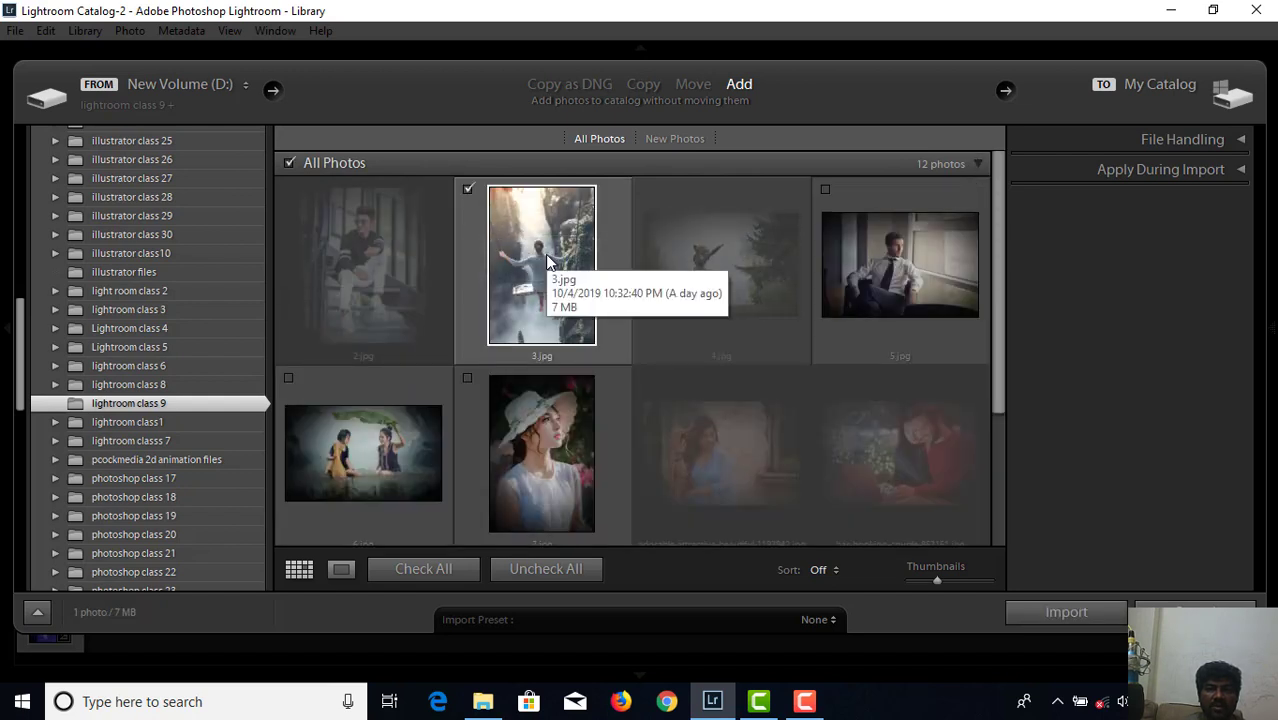
{"action": "left_click", "coordinate": [290, 164]}
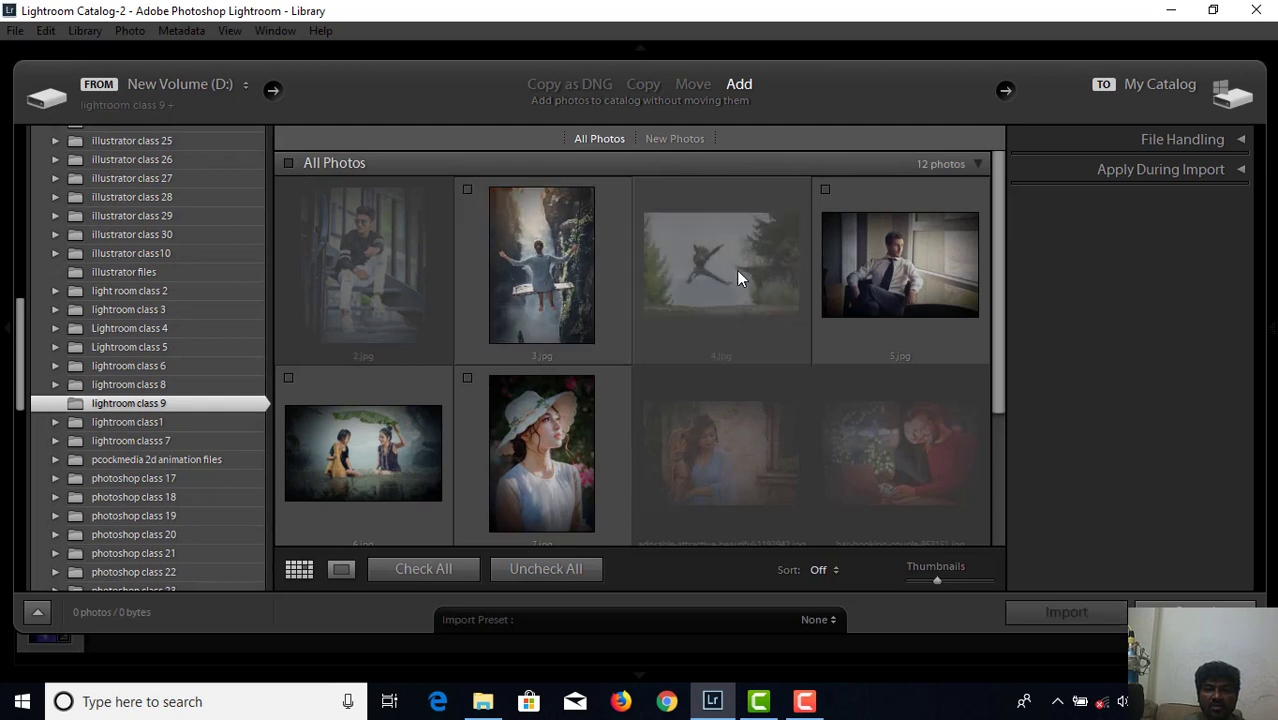
{"action": "left_click", "coordinate": [467, 190]}
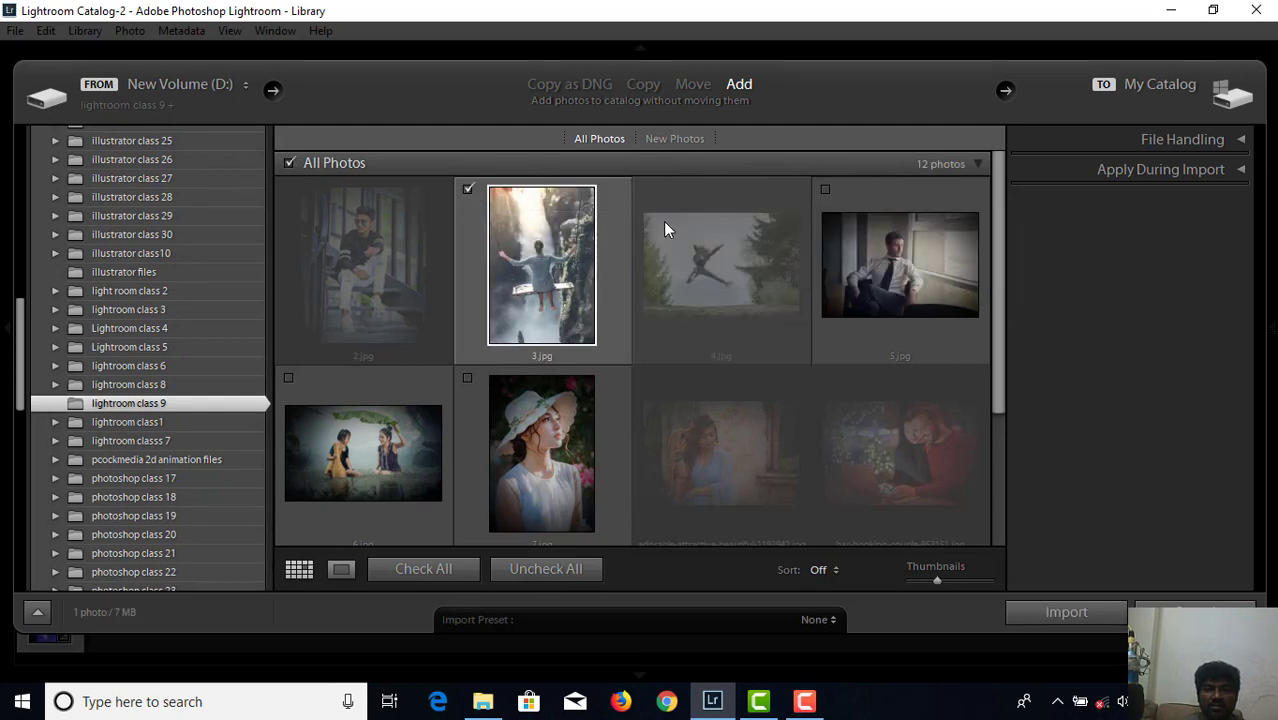
{"action": "left_click", "coordinate": [290, 163]}
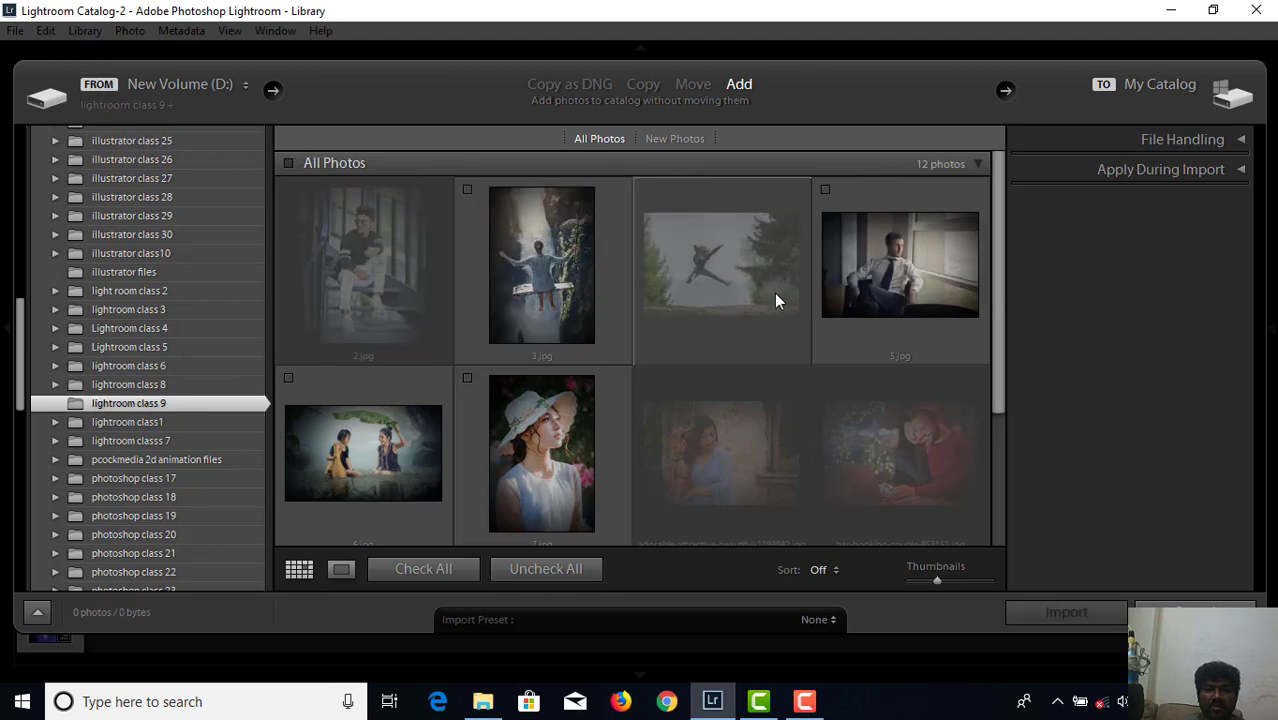
{"action": "left_click", "coordinate": [468, 190]}
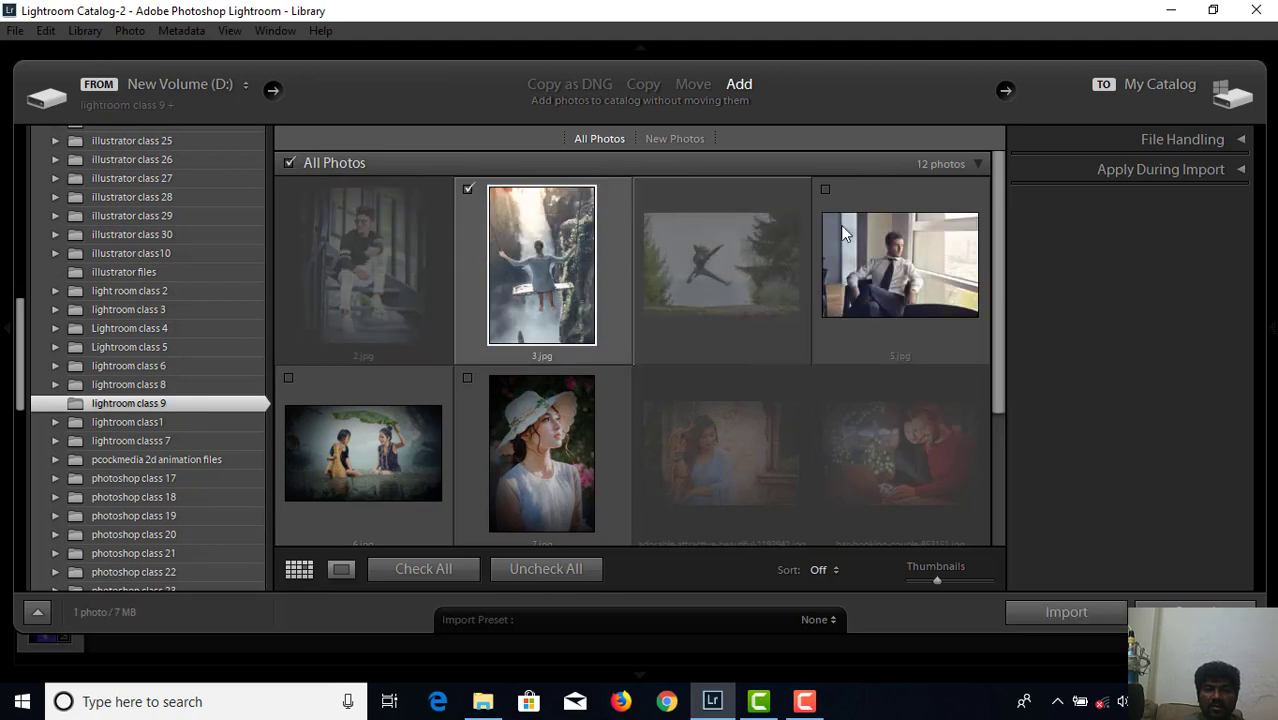
Step: Also check 5.jpg, 7.jpg and 6.jpg, and import the four photos
{"action": "left_click", "coordinate": [825, 190]}
{"action": "scroll", "coordinate": [595, 400], "scroll_direction": "down", "scroll_amount": 1}
{"action": "scroll", "coordinate": [598, 400], "scroll_direction": "down", "scroll_amount": 1}
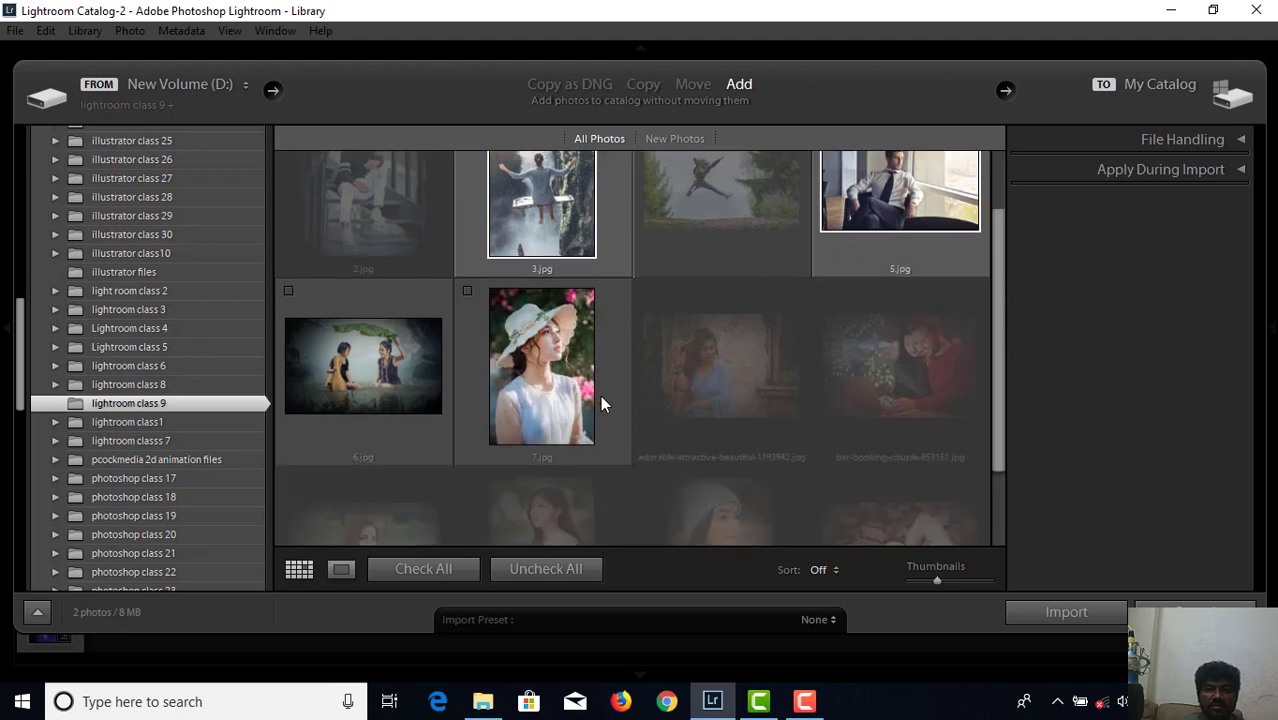
{"action": "scroll", "coordinate": [443, 425], "scroll_direction": "down", "scroll_amount": 1}
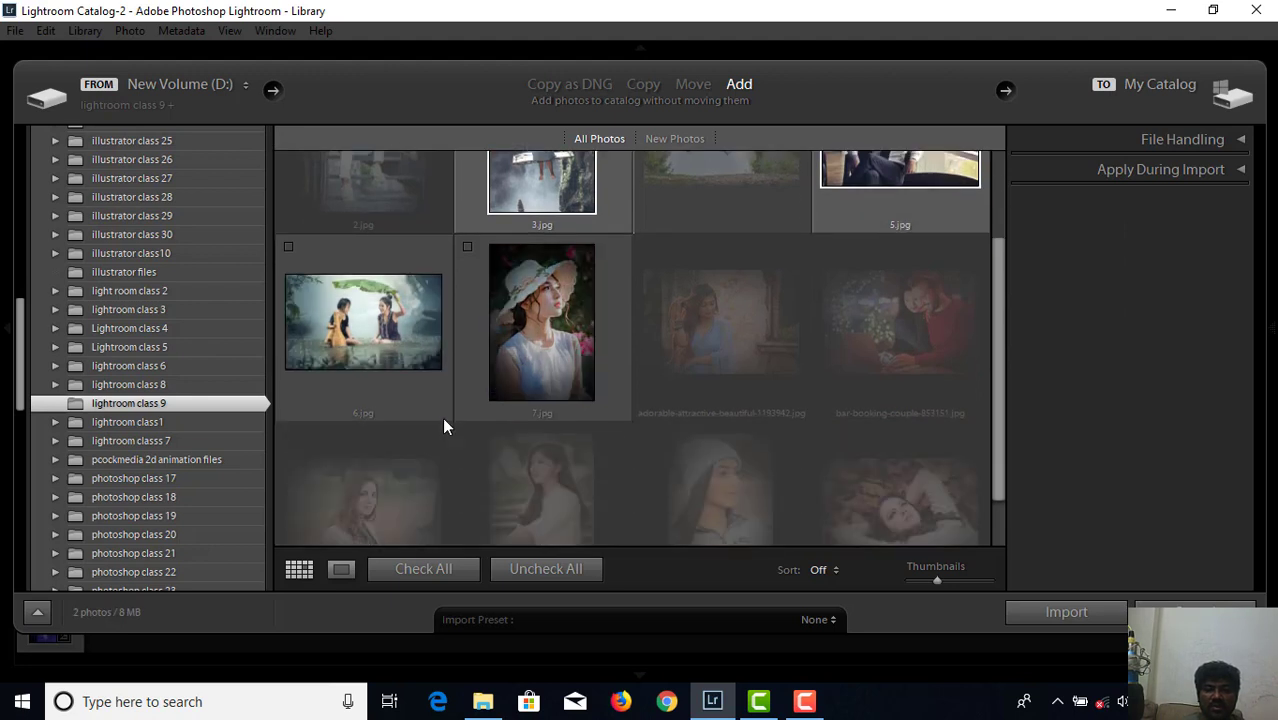
{"action": "scroll", "coordinate": [442, 417], "scroll_direction": "down", "scroll_amount": 1}
{"action": "scroll", "coordinate": [442, 417], "scroll_direction": "down", "scroll_amount": 1}
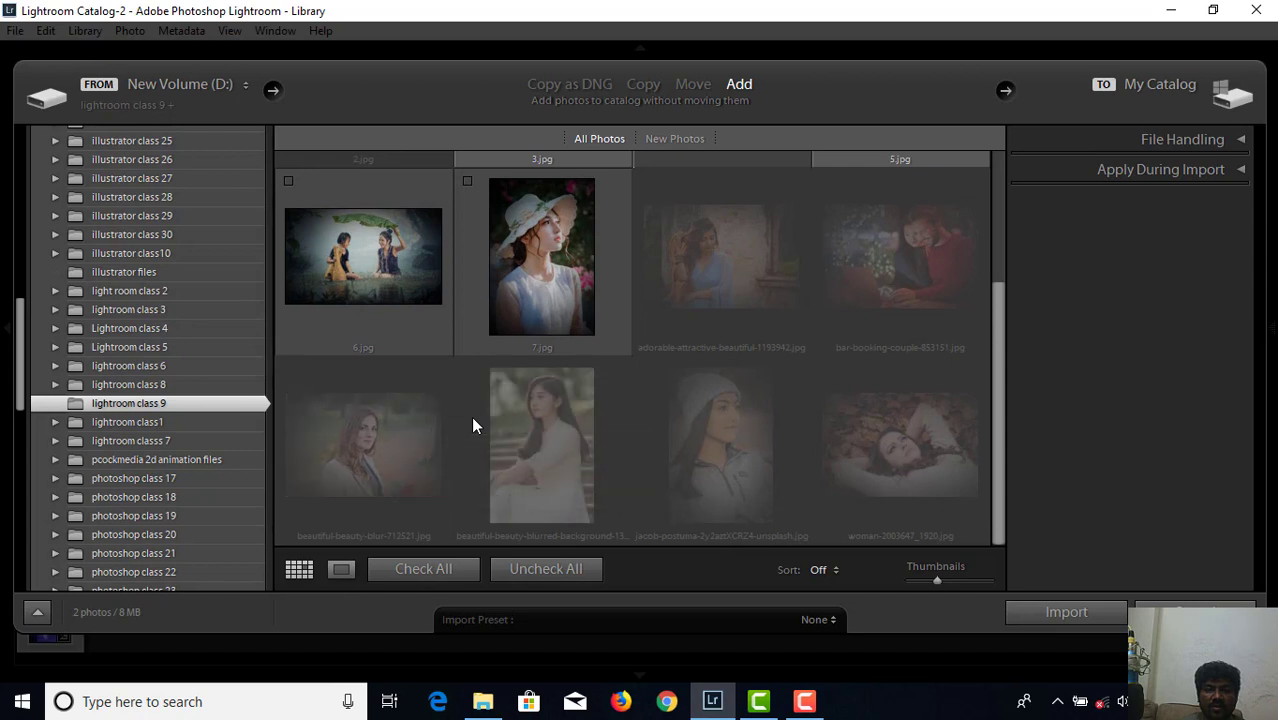
{"action": "scroll", "coordinate": [471, 416], "scroll_direction": "up", "scroll_amount": 1}
{"action": "scroll", "coordinate": [471, 416], "scroll_direction": "up", "scroll_amount": 1}
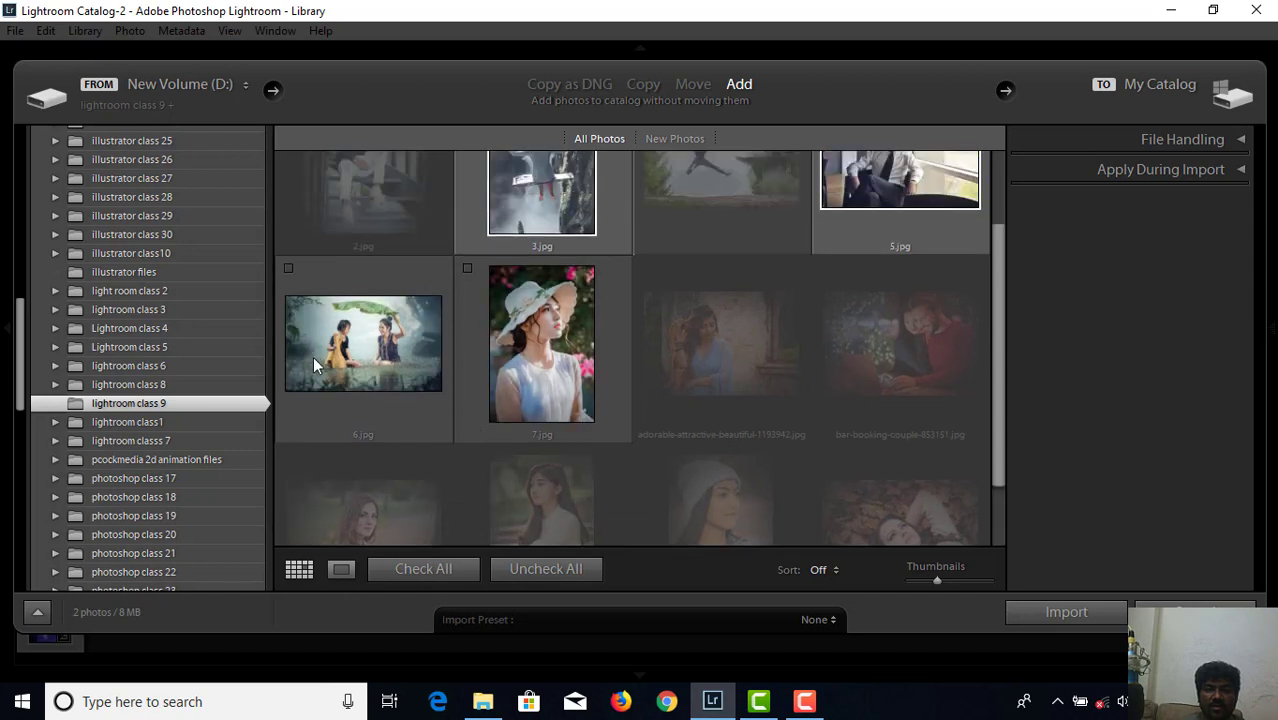
{"action": "left_click", "coordinate": [467, 268]}
{"action": "left_click", "coordinate": [289, 268]}
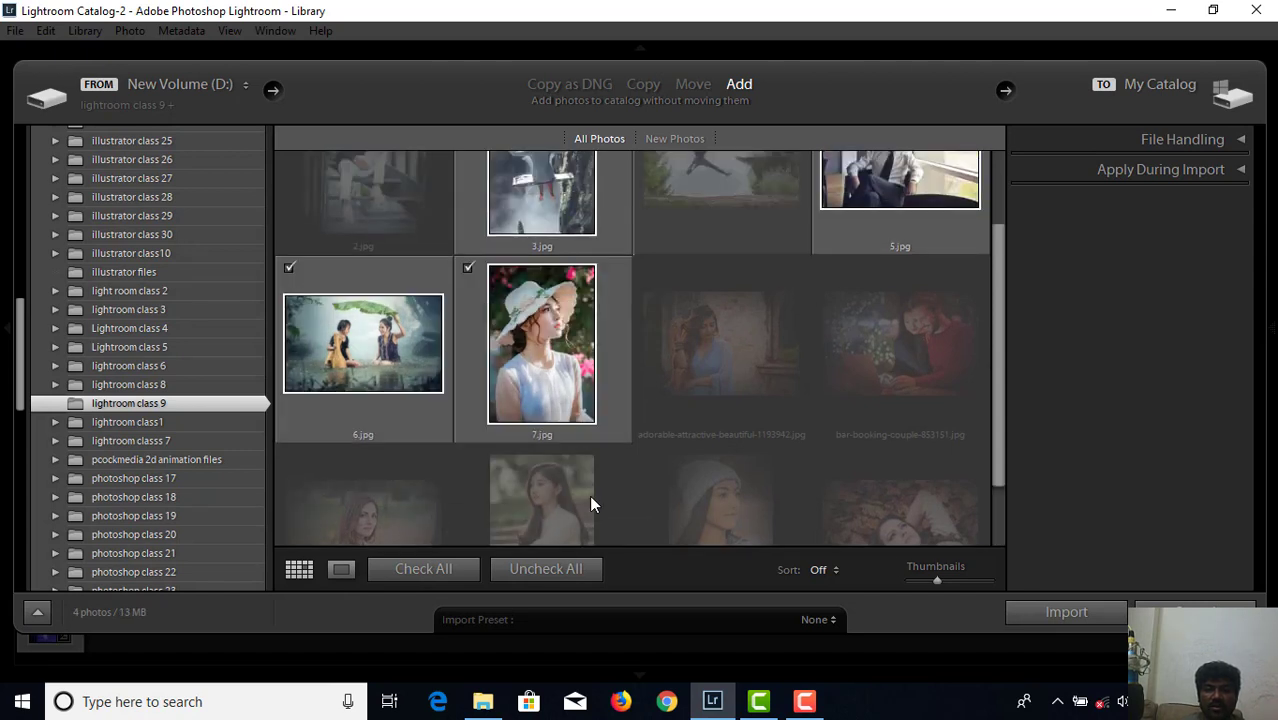
{"action": "left_click", "coordinate": [1056, 612]}
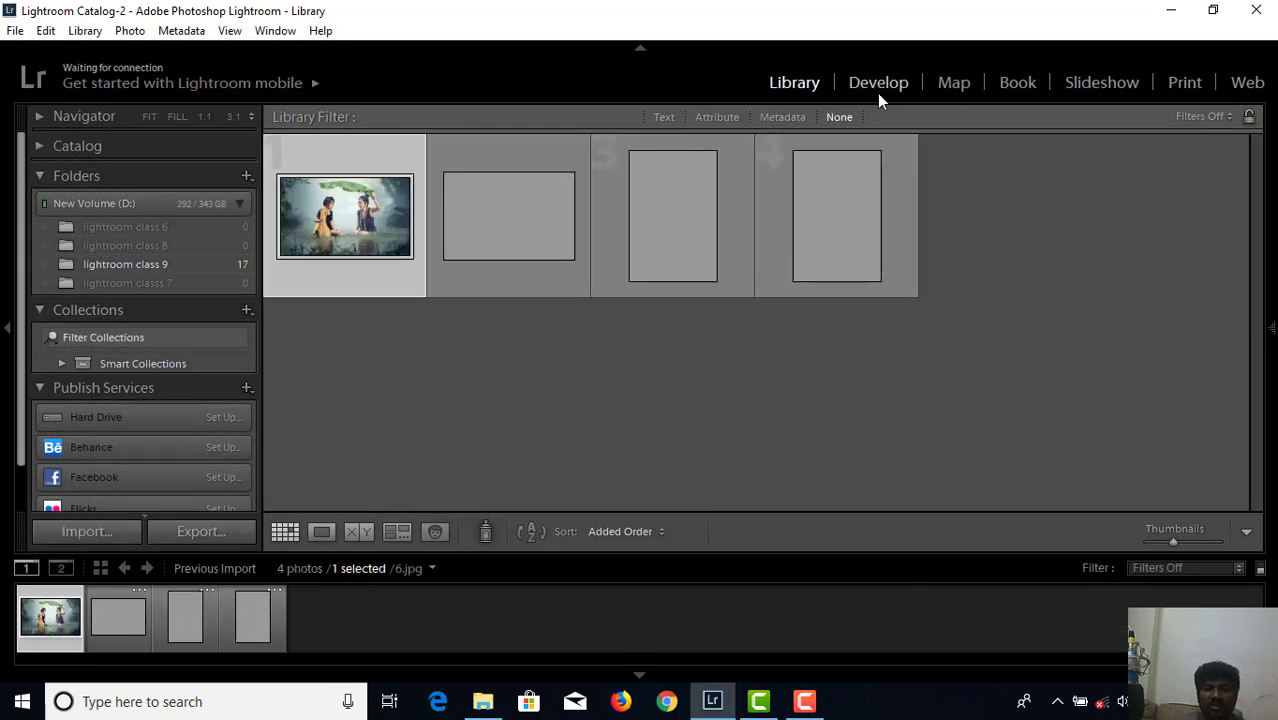
Step: Open the businessman portrait 5.jpg in Develop as a single view without Before/After
{"action": "left_click", "coordinate": [520, 226]}
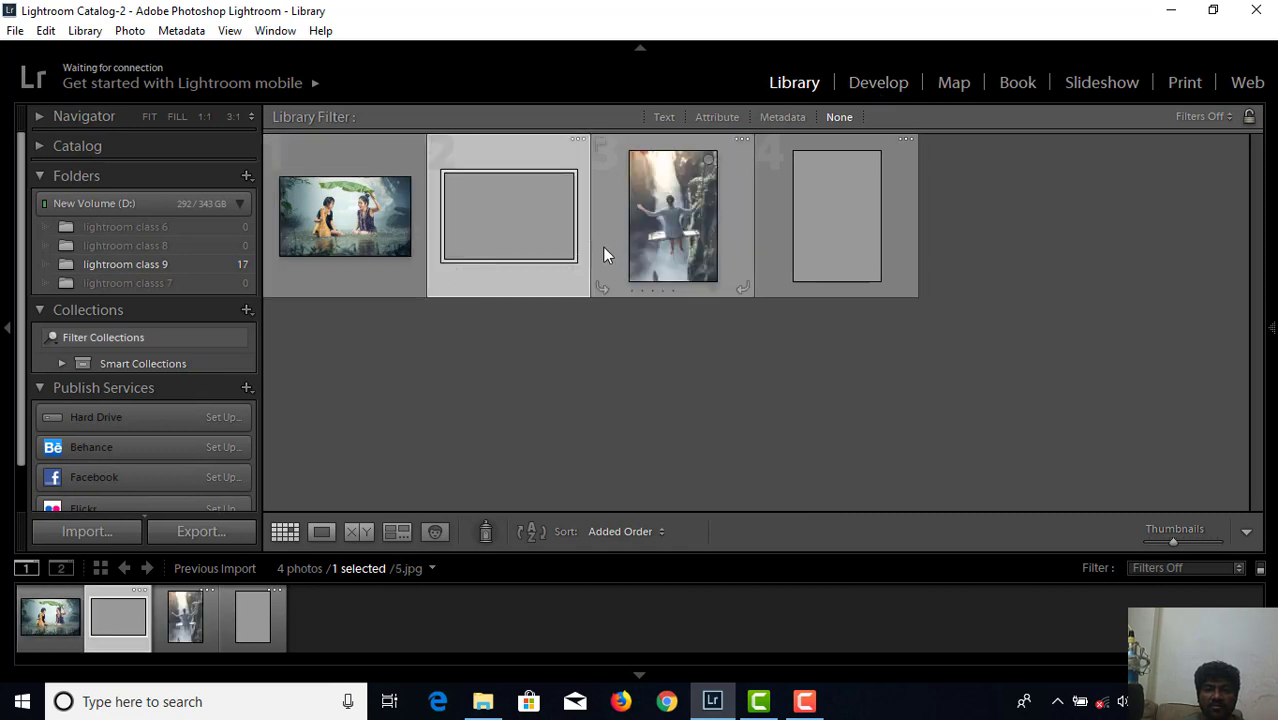
{"action": "left_click", "coordinate": [636, 232]}
{"action": "left_click", "coordinate": [505, 235]}
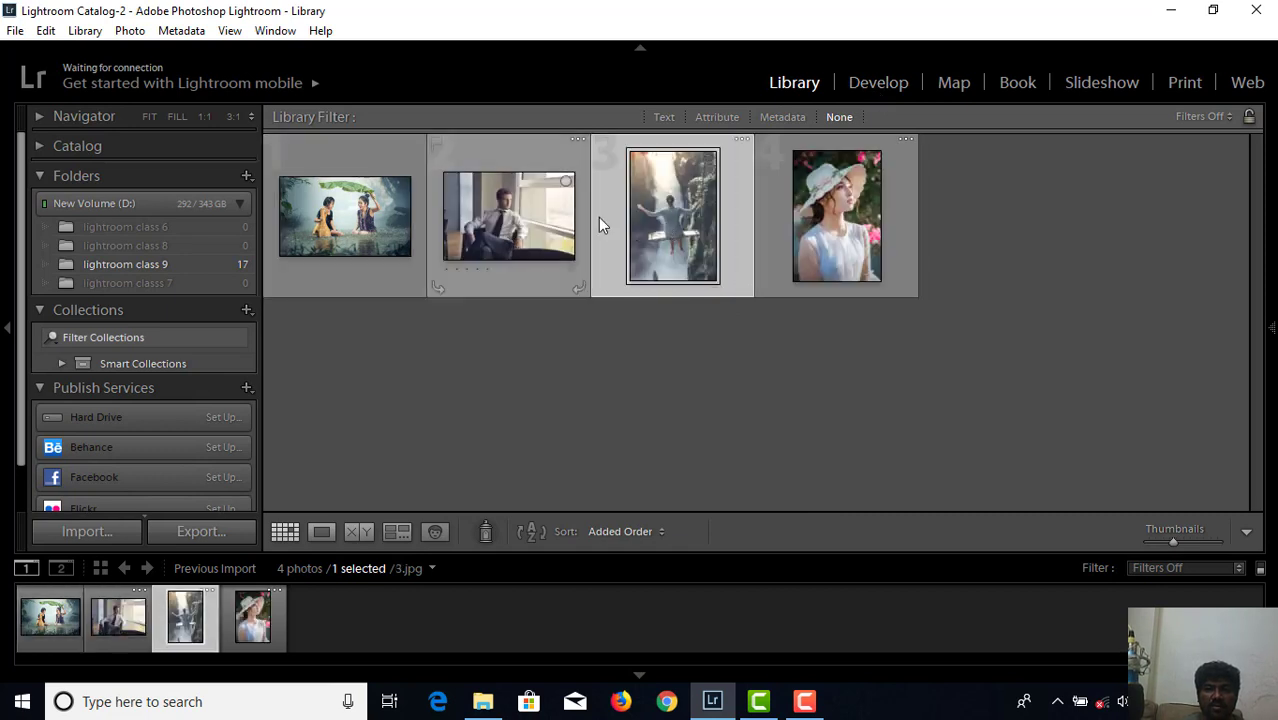
{"action": "left_click", "coordinate": [876, 86]}
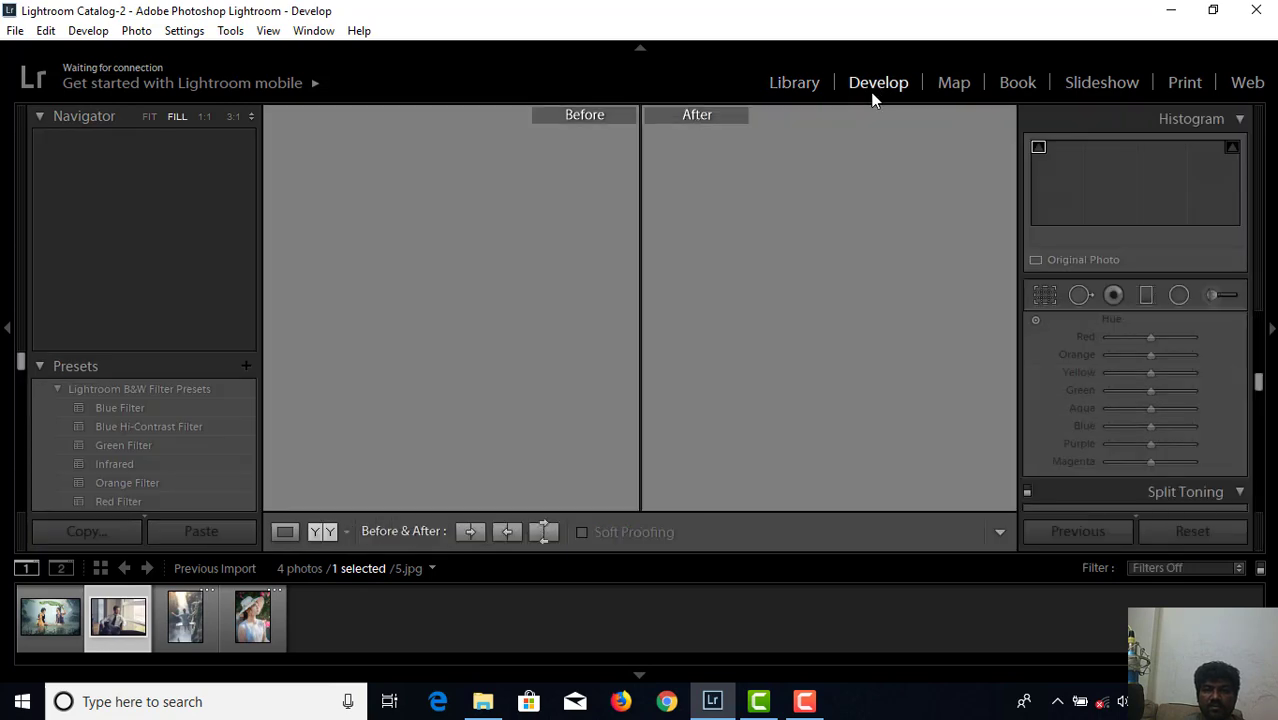
{"action": "left_click", "coordinate": [287, 531]}
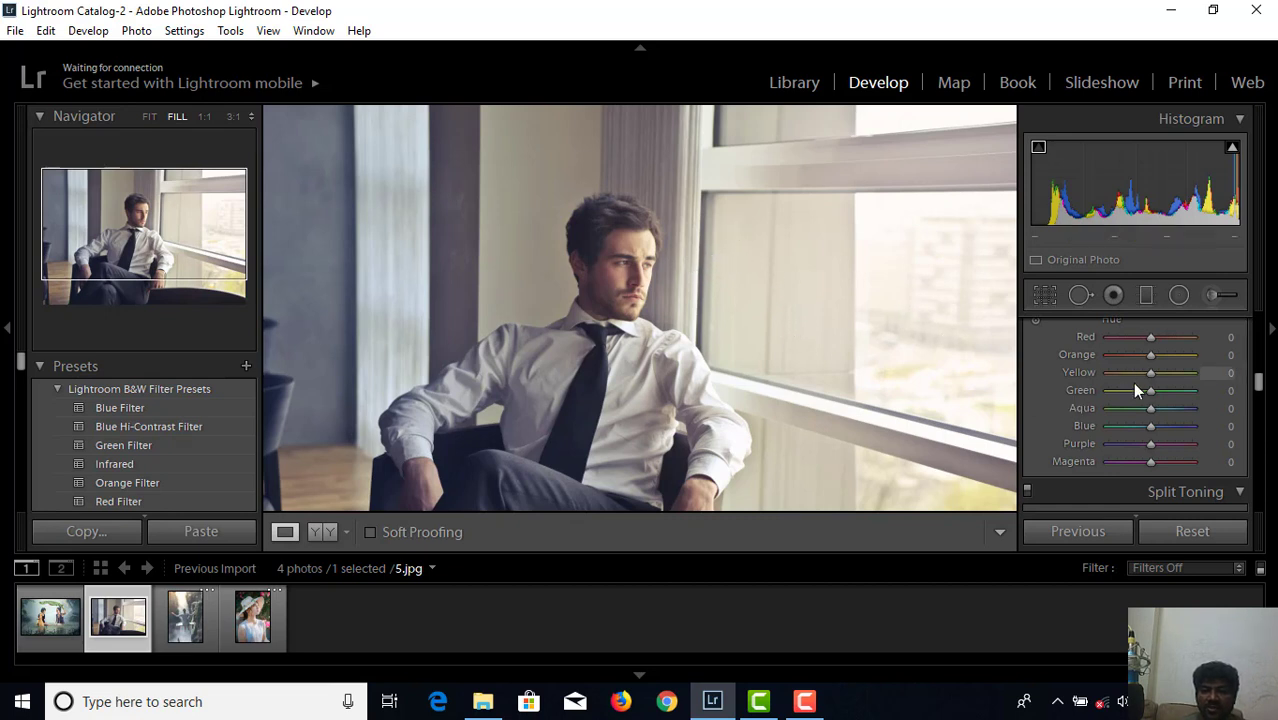
Step: Shift the HSL Blue hue to +22
{"action": "mouse_move", "coordinate": [1147, 426]}
{"action": "left_mouse_down"}
{"action": "mouse_move", "coordinate": [1134, 424]}
{"action": "mouse_move", "coordinate": [1156, 425]}
{"action": "left_mouse_up"}
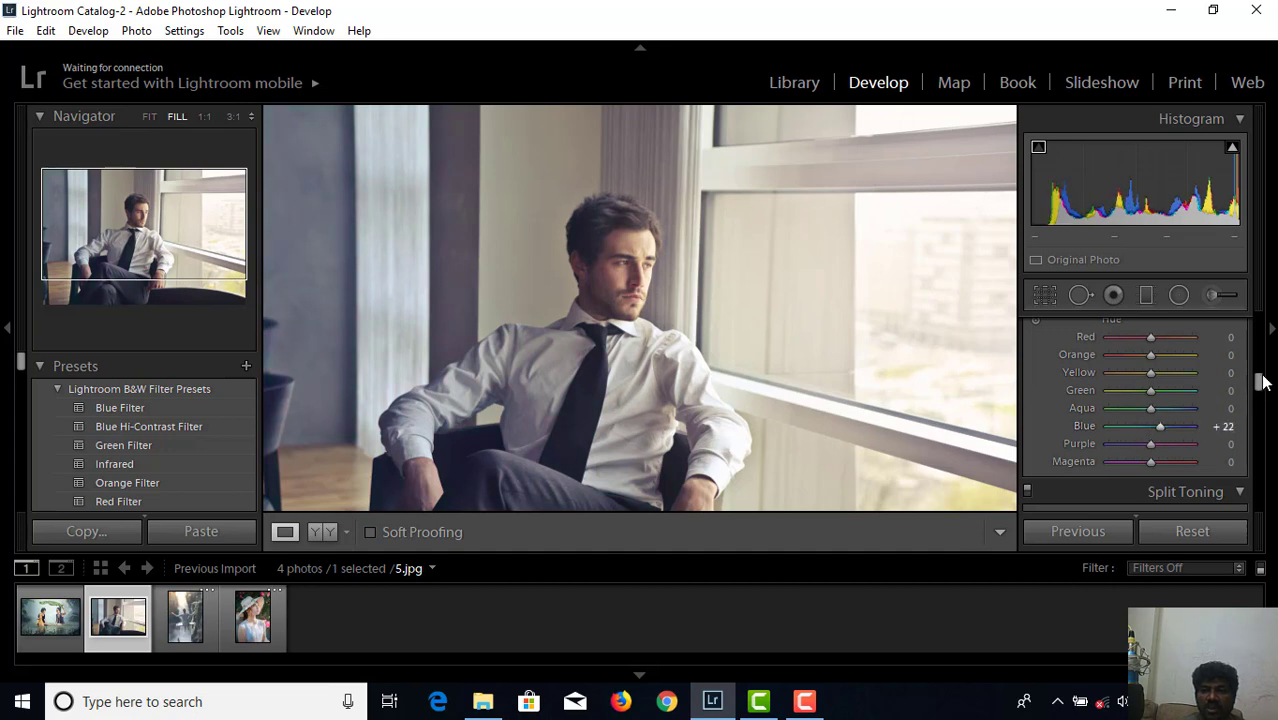
{"action": "left_click", "coordinate": [1271, 330]}
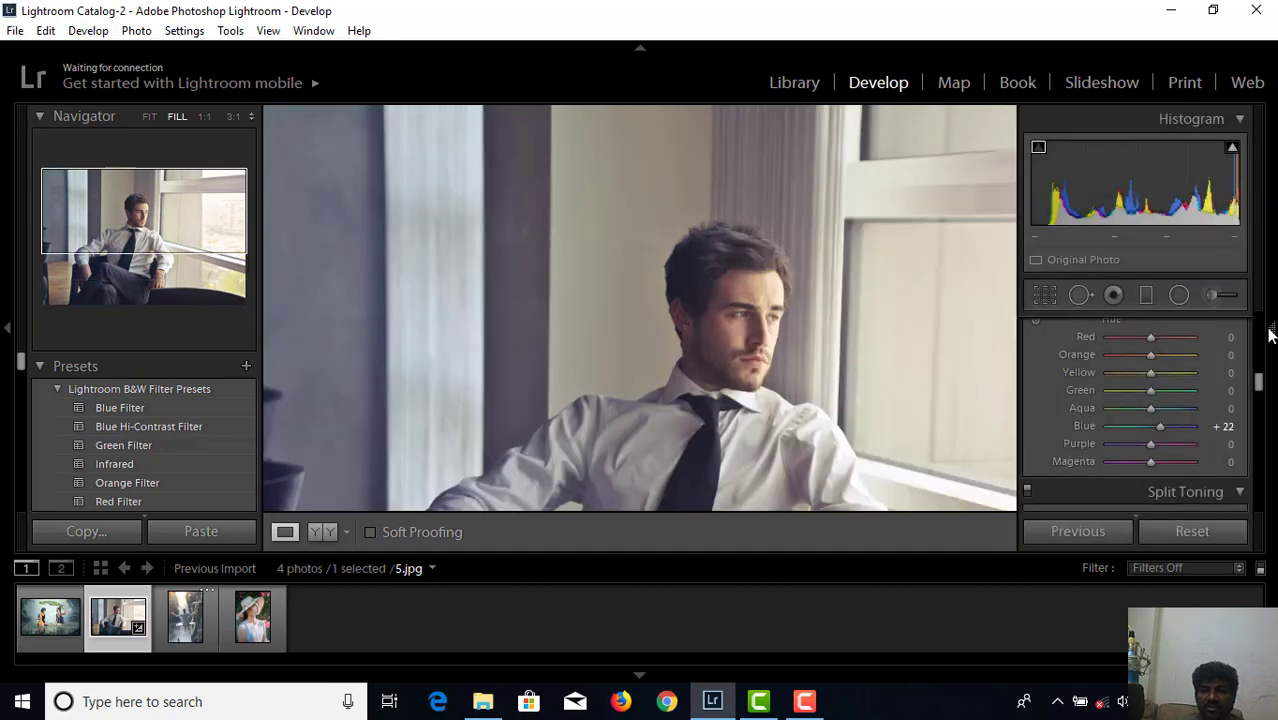
{"action": "left_click_drag", "start_coordinate": [1259, 381], "coordinate": [1264, 311]}
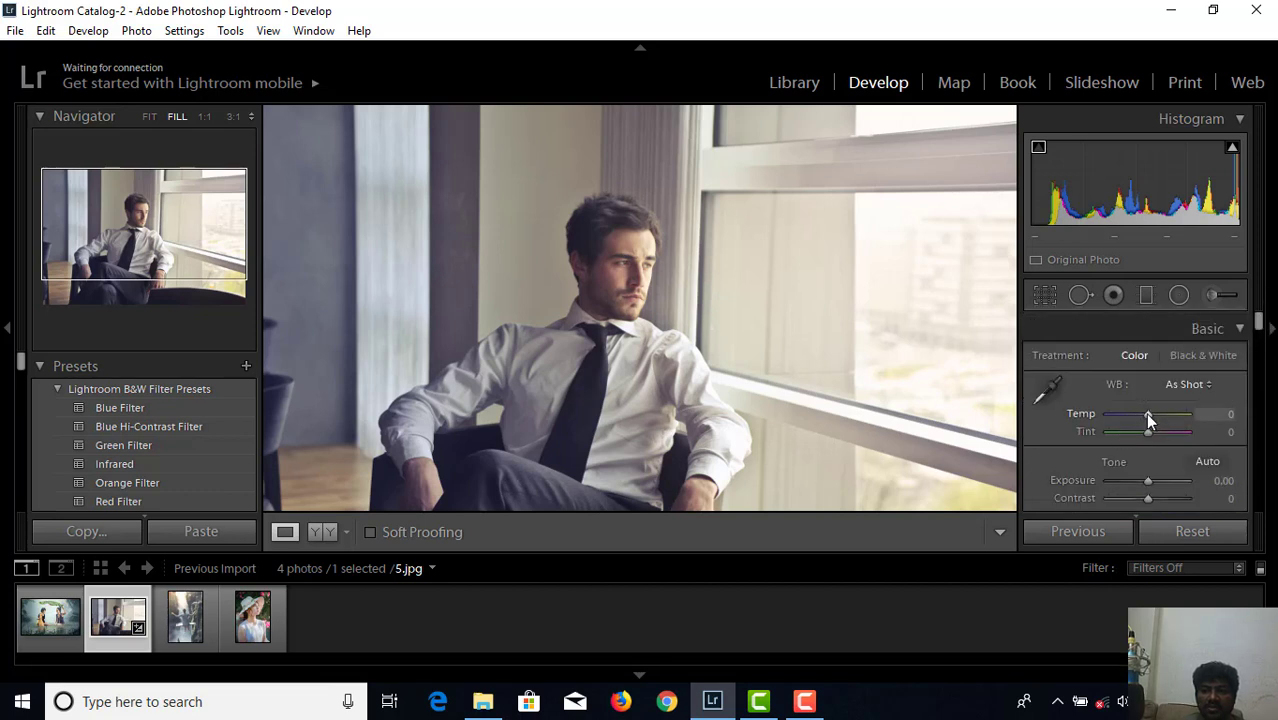
Step: Set Temp −40, Tint +7, Exposure −1.07 and Contrast +29 on 5.jpg
{"action": "mouse_move", "coordinate": [1145, 413]}
{"action": "left_mouse_down"}
{"action": "mouse_move", "coordinate": [1129, 413]}
{"action": "mouse_move", "coordinate": [1150, 437]}
{"action": "left_mouse_up"}
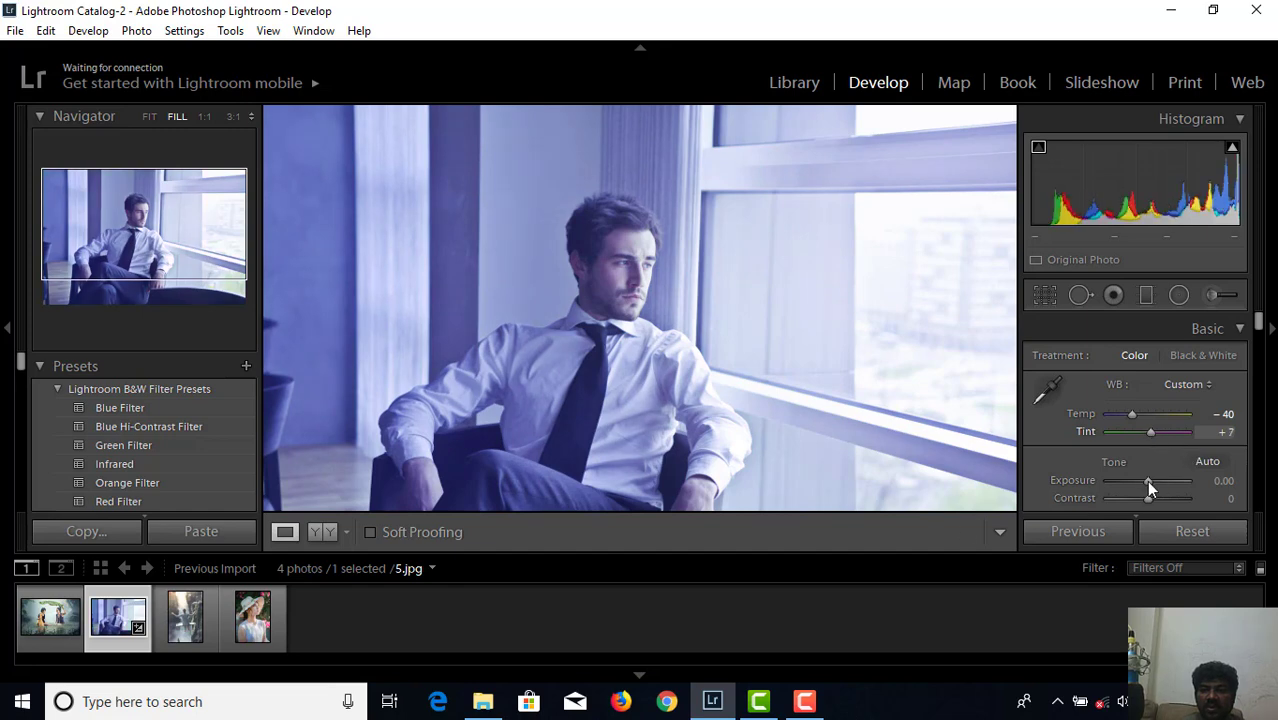
{"action": "left_click_drag", "start_coordinate": [1147, 481], "coordinate": [1140, 481]}
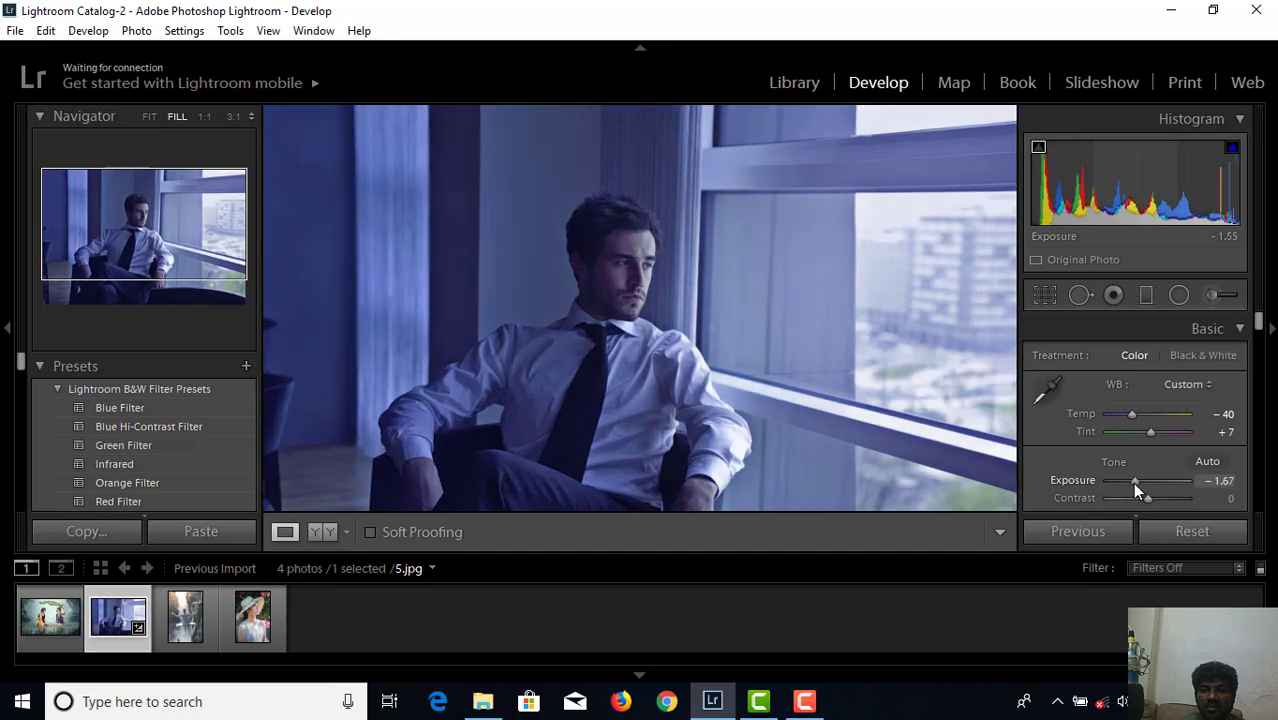
{"action": "left_click_drag", "start_coordinate": [1140, 481], "coordinate": [1158, 501]}
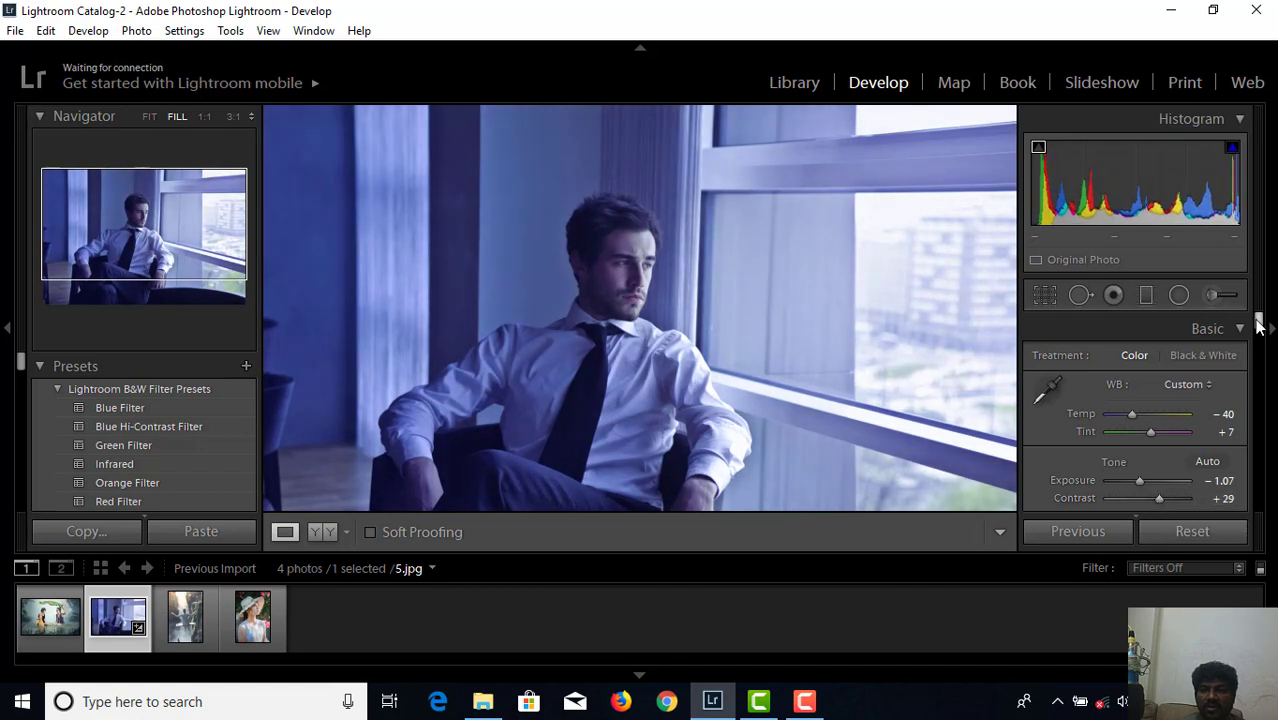
{"action": "left_click_drag", "start_coordinate": [1259, 327], "coordinate": [1259, 334]}
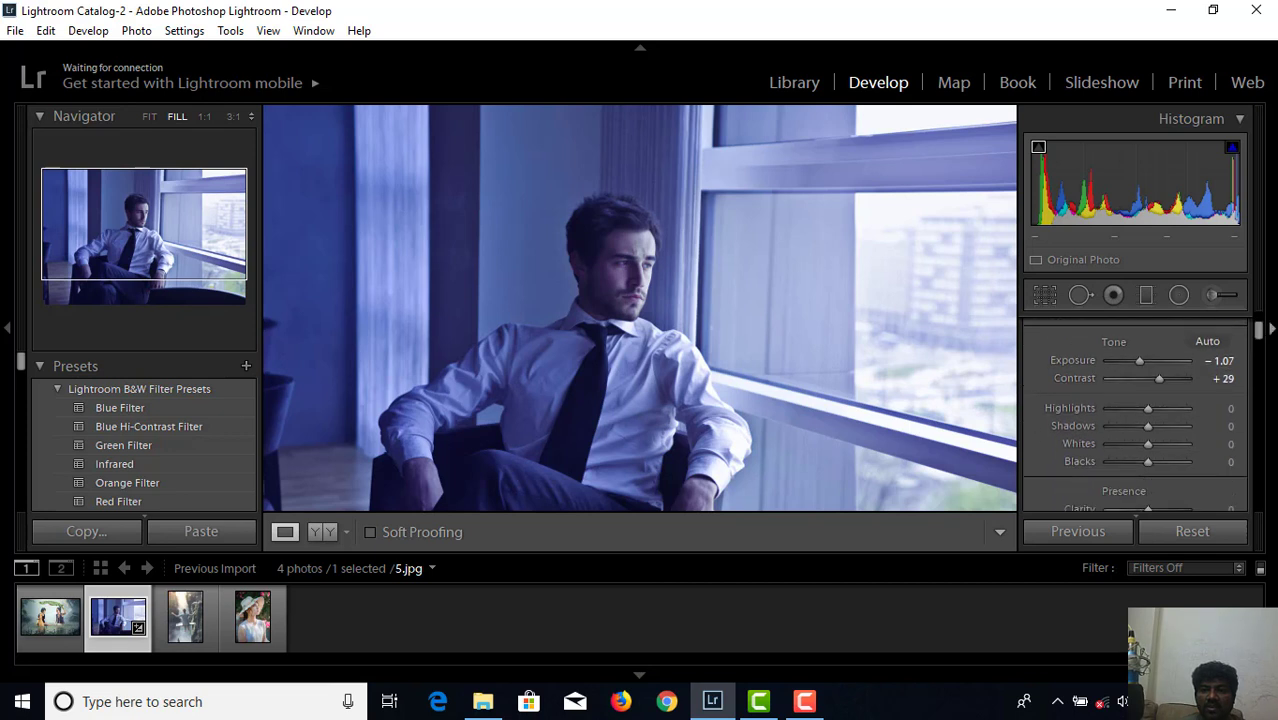
Step: Set Highlights −100, Shadows −64, Whites −14 and Blacks −7
{"action": "mouse_move", "coordinate": [1142, 412]}
{"action": "left_mouse_down"}
{"action": "mouse_move", "coordinate": [1159, 412]}
{"action": "mouse_move", "coordinate": [1103, 416]}
{"action": "mouse_move", "coordinate": [1145, 425]}
{"action": "mouse_move", "coordinate": [1119, 422]}
{"action": "left_mouse_up"}
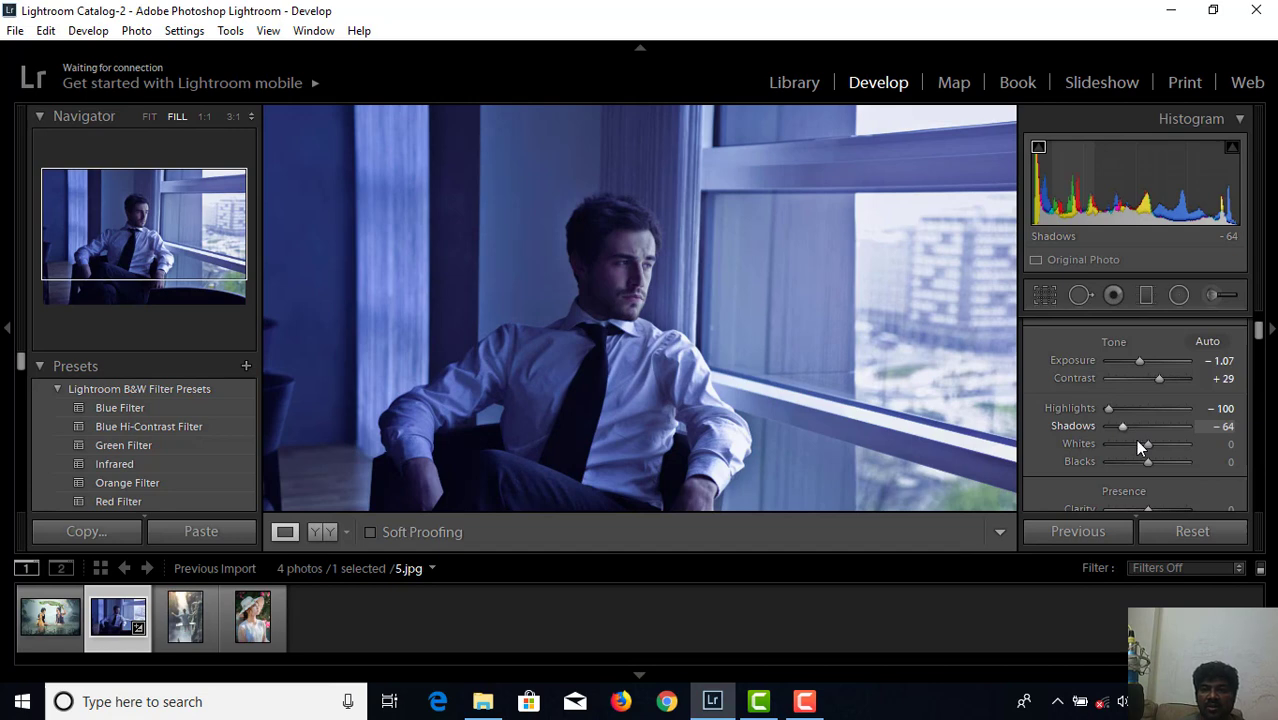
{"action": "mouse_move", "coordinate": [1146, 446]}
{"action": "left_mouse_down"}
{"action": "mouse_move", "coordinate": [1106, 445]}
{"action": "mouse_move", "coordinate": [1168, 450]}
{"action": "mouse_move", "coordinate": [1140, 444]}
{"action": "left_mouse_up"}
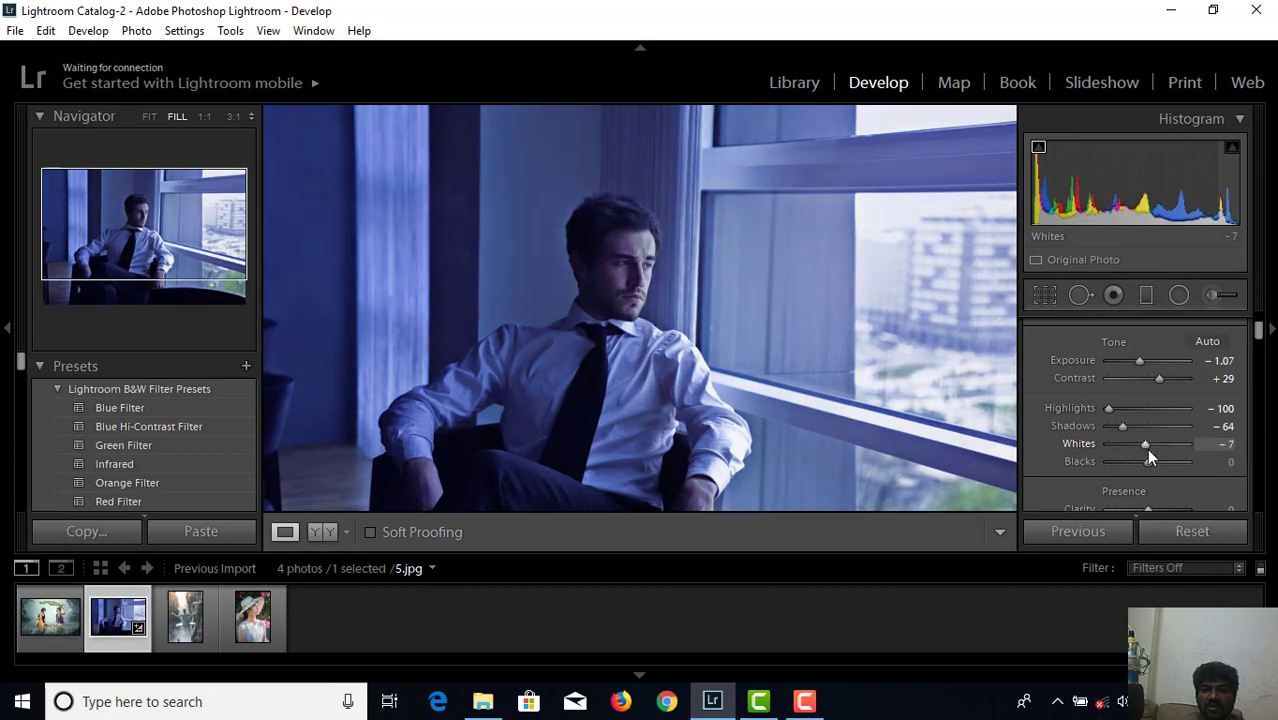
{"action": "mouse_move", "coordinate": [1142, 443]}
{"action": "left_mouse_down"}
{"action": "mouse_move", "coordinate": [1144, 462]}
{"action": "mouse_move", "coordinate": [1119, 462]}
{"action": "mouse_move", "coordinate": [1135, 463]}
{"action": "left_mouse_up"}
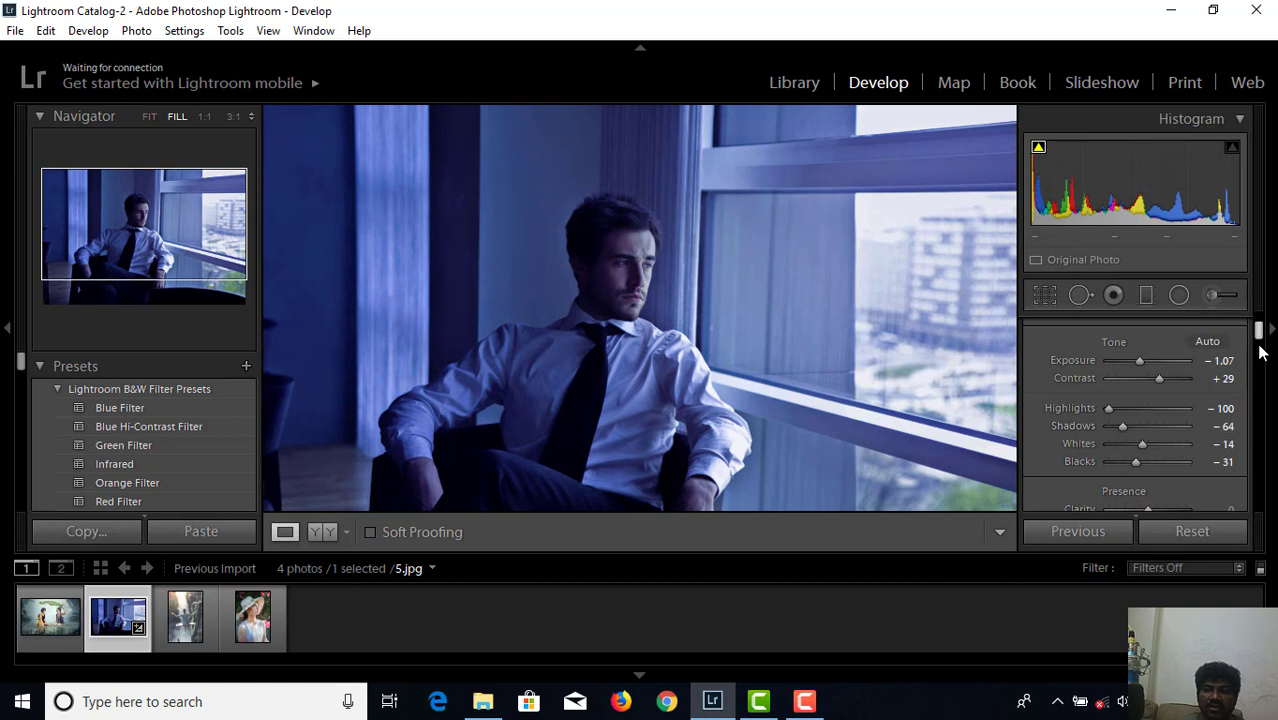
{"action": "left_click_drag", "start_coordinate": [1135, 466], "coordinate": [1163, 474]}
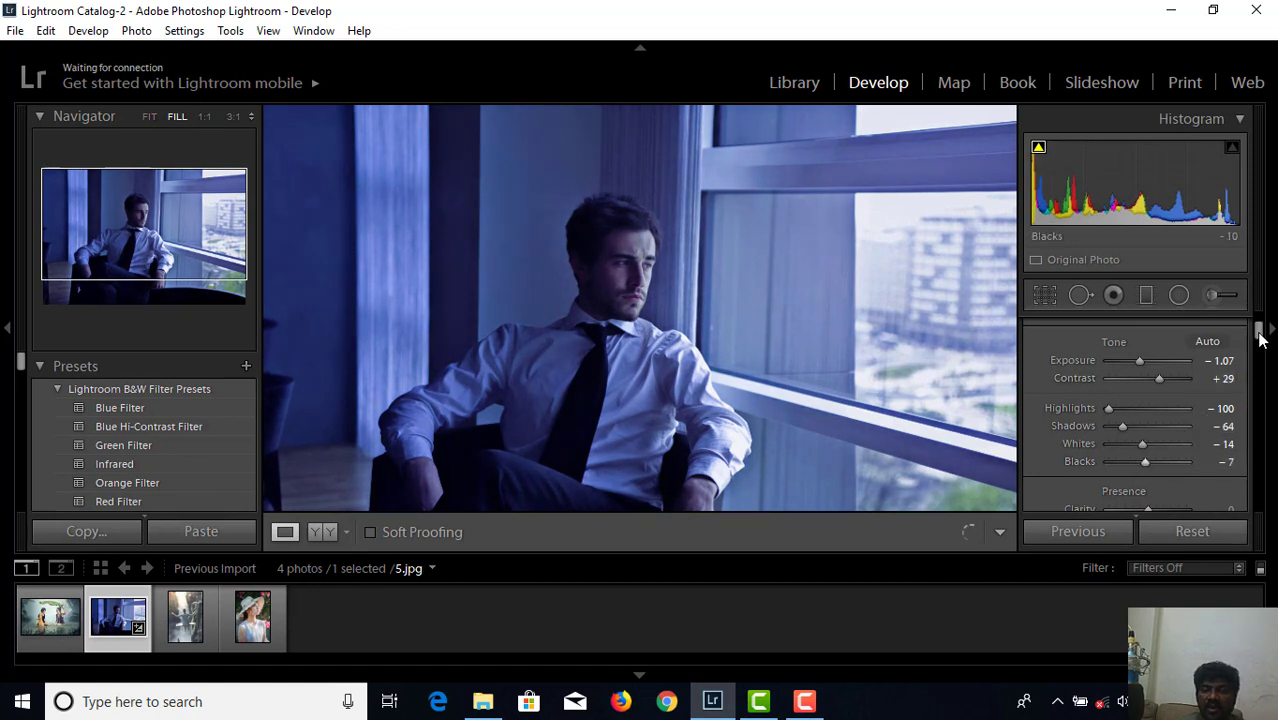
{"action": "left_click_drag", "start_coordinate": [1262, 336], "coordinate": [1262, 350]}
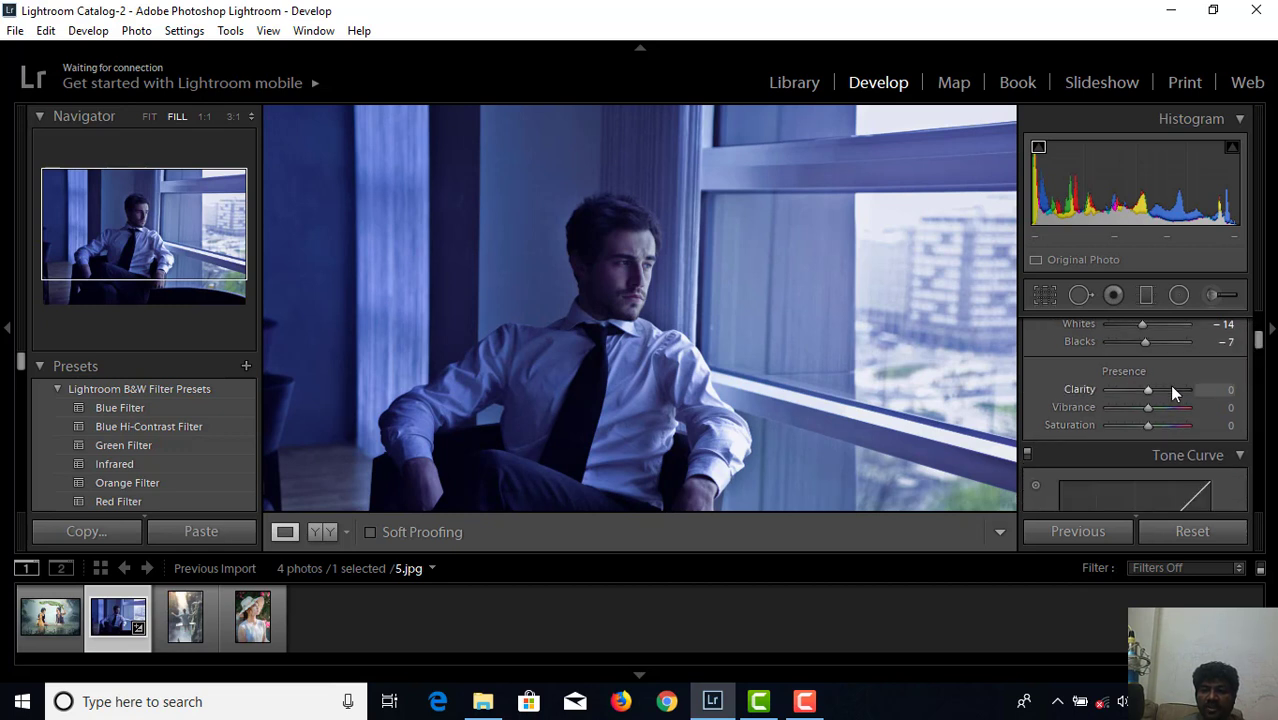
Step: Set Presence to Clarity −17, Vibrance +36 and Saturation +2
{"action": "left_click_drag", "start_coordinate": [1149, 389], "coordinate": [1171, 409]}
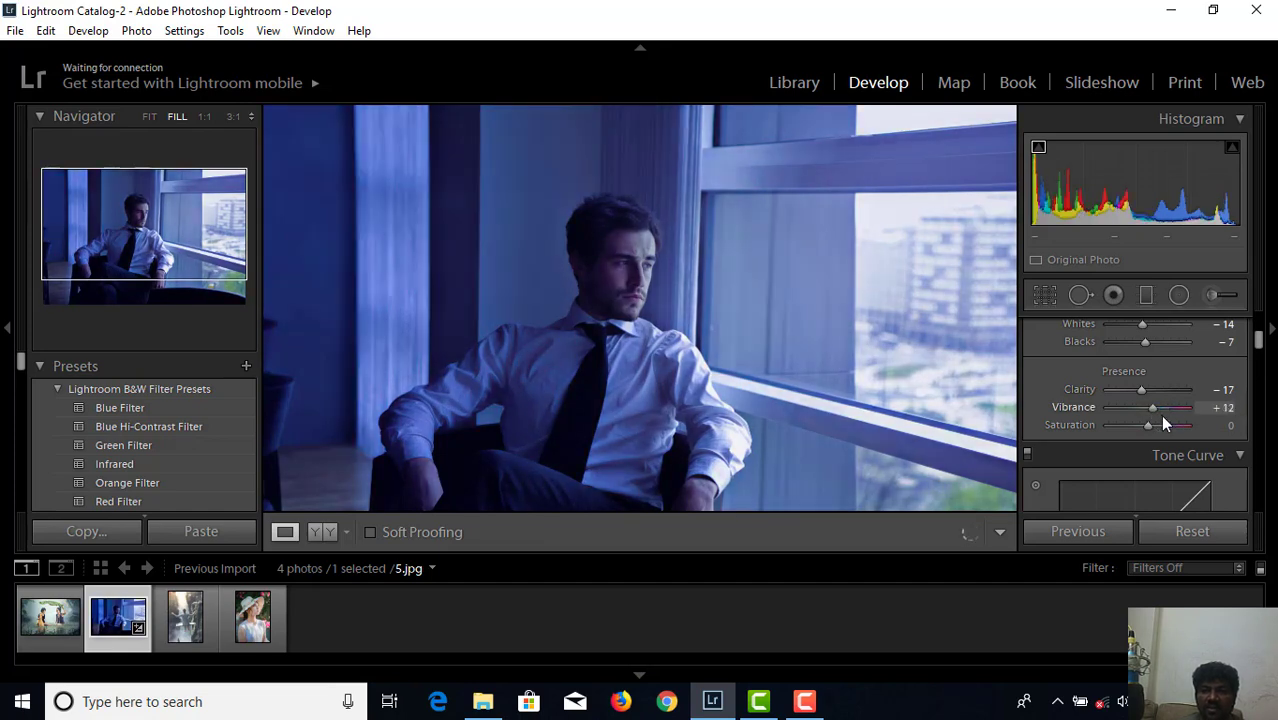
{"action": "key", "text": "ctrl+z"}
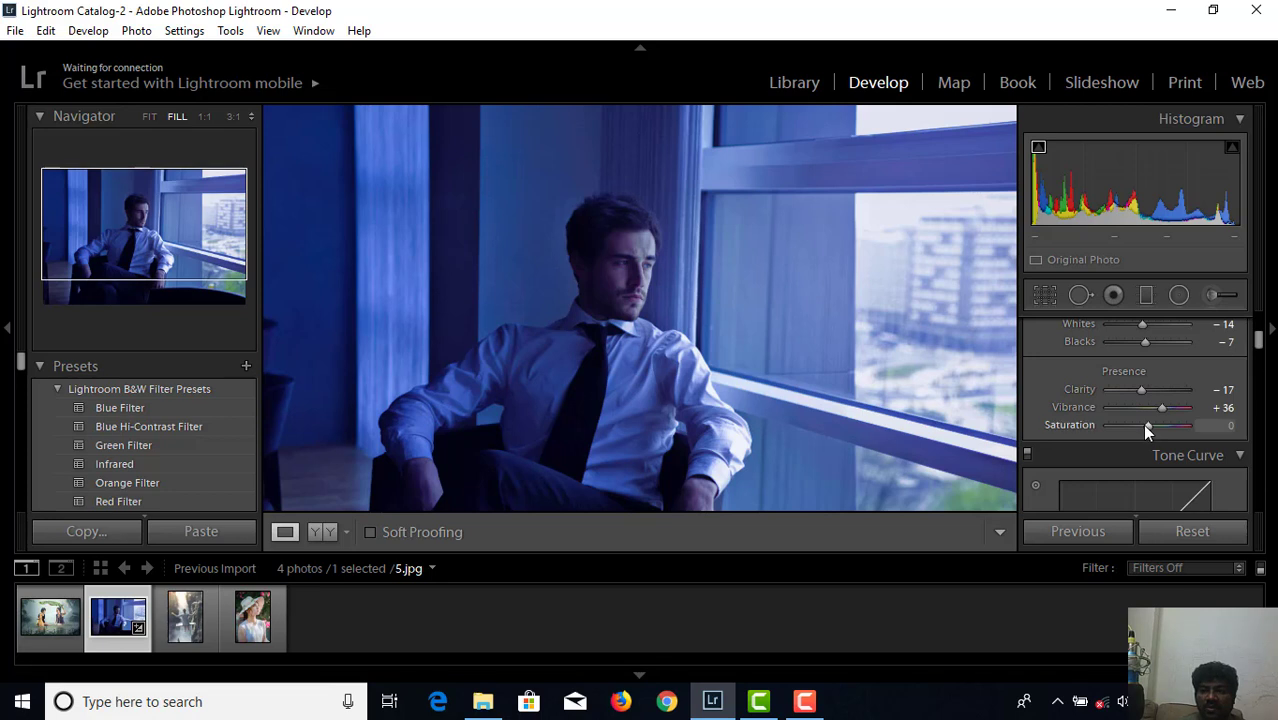
{"action": "mouse_move", "coordinate": [1147, 427]}
{"action": "left_mouse_down"}
{"action": "mouse_move", "coordinate": [1160, 430]}
{"action": "mouse_move", "coordinate": [1145, 421]}
{"action": "left_mouse_up"}
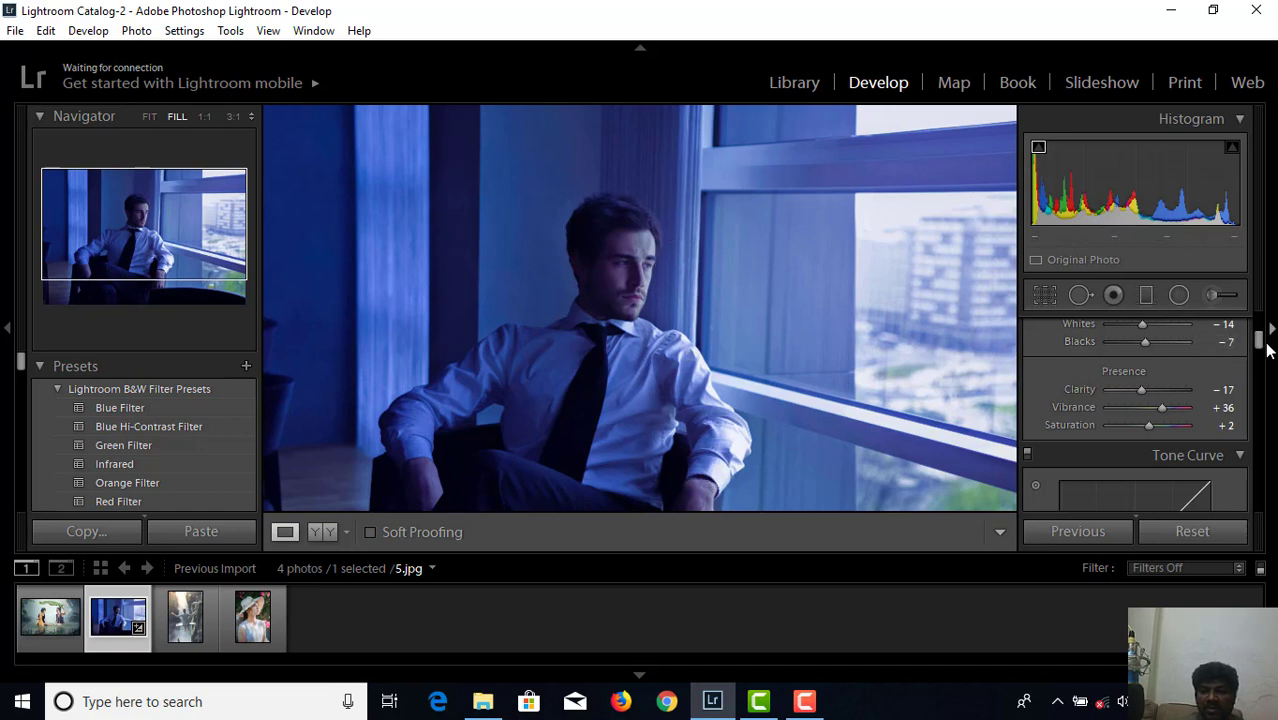
{"action": "left_click_drag", "start_coordinate": [1258, 338], "coordinate": [1259, 360]}
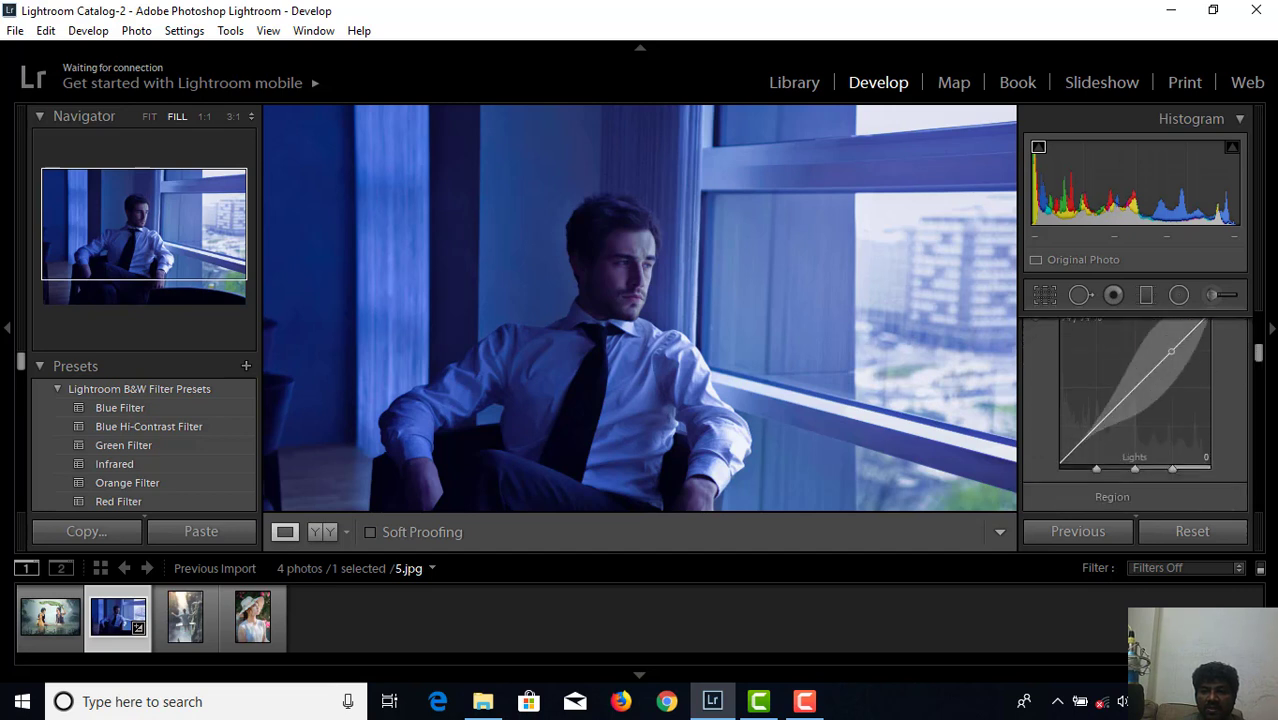
Step: Build an S-shaped tone curve with Lights +61, Darks −30, Shadows +27, then reveal Split Toning
{"action": "left_click_drag", "start_coordinate": [1171, 351], "coordinate": [1171, 336]}
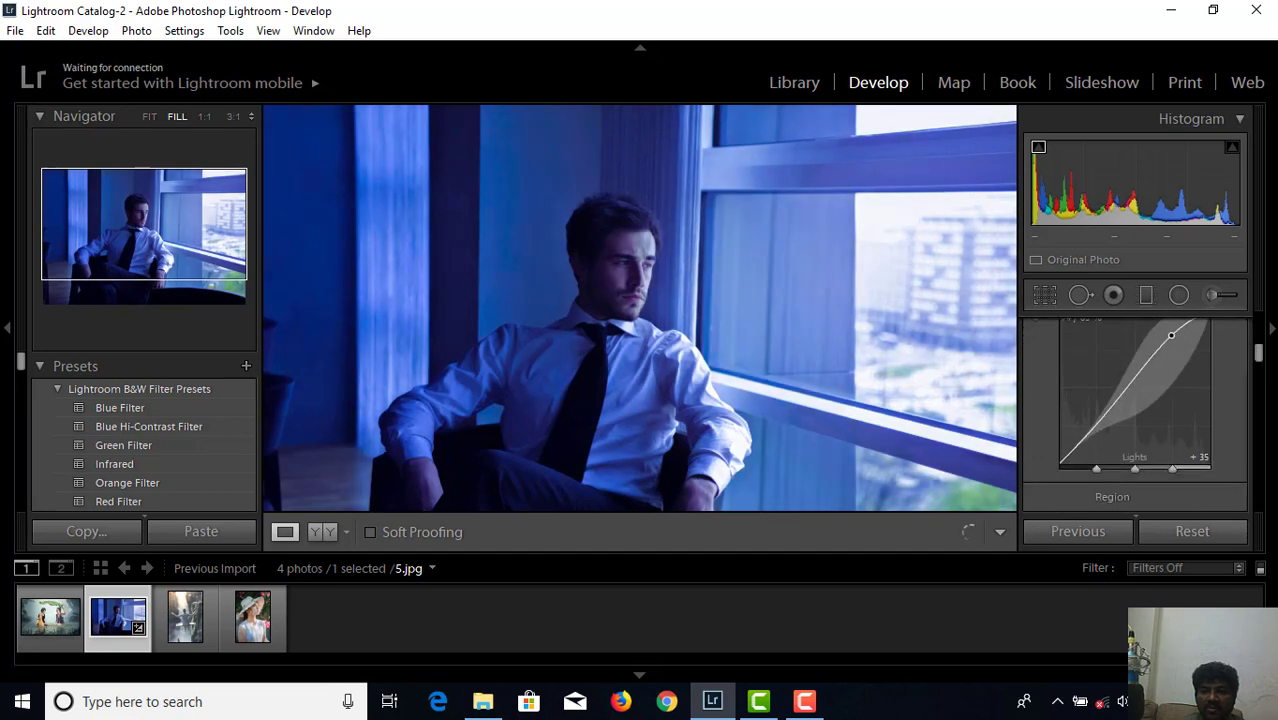
{"action": "left_click_drag", "start_coordinate": [1105, 402], "coordinate": [1128, 380]}
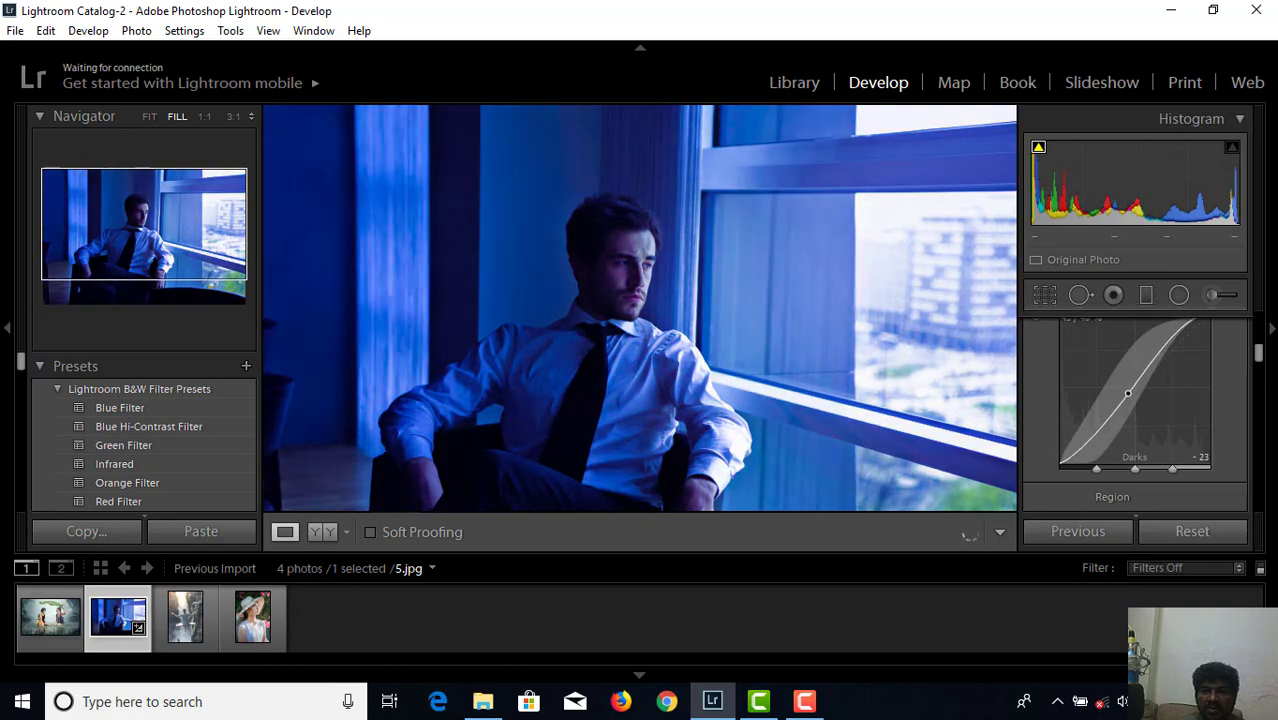
{"action": "mouse_move", "coordinate": [1128, 380]}
{"action": "left_mouse_down"}
{"action": "mouse_move", "coordinate": [1128, 403]}
{"action": "mouse_move", "coordinate": [1165, 322]}
{"action": "left_mouse_up"}
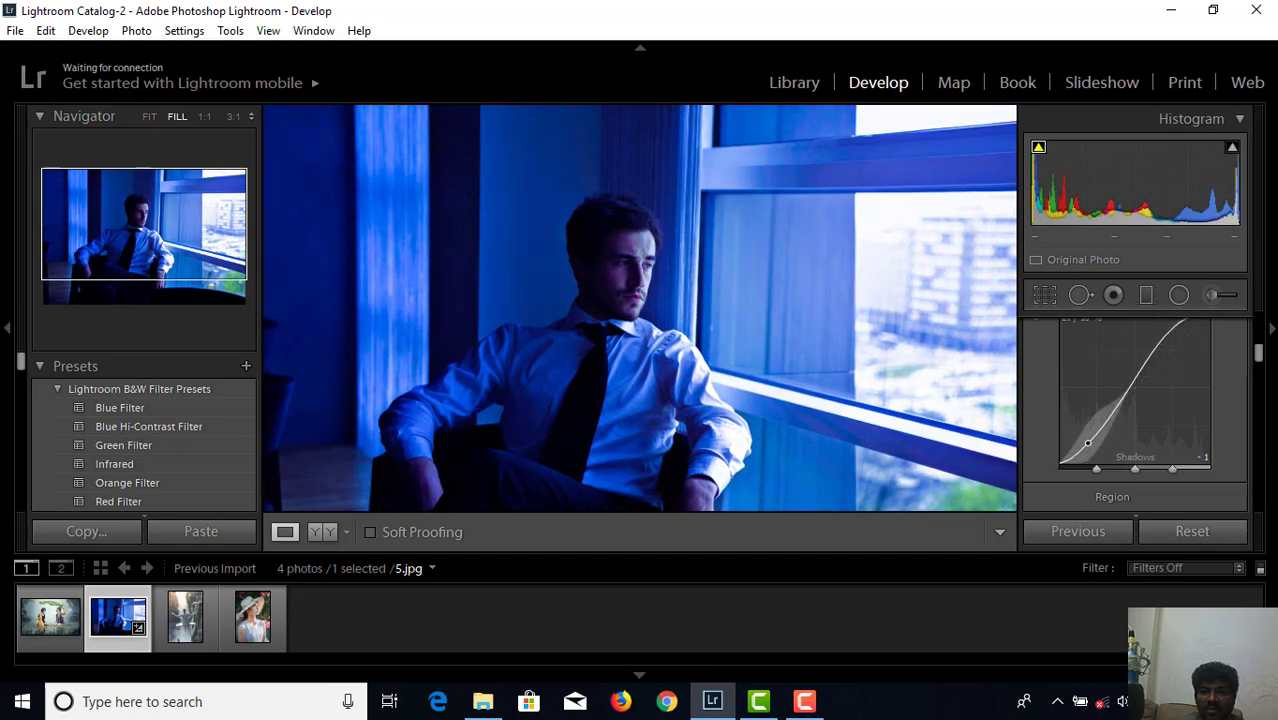
{"action": "left_click_drag", "start_coordinate": [1087, 444], "coordinate": [1087, 447]}
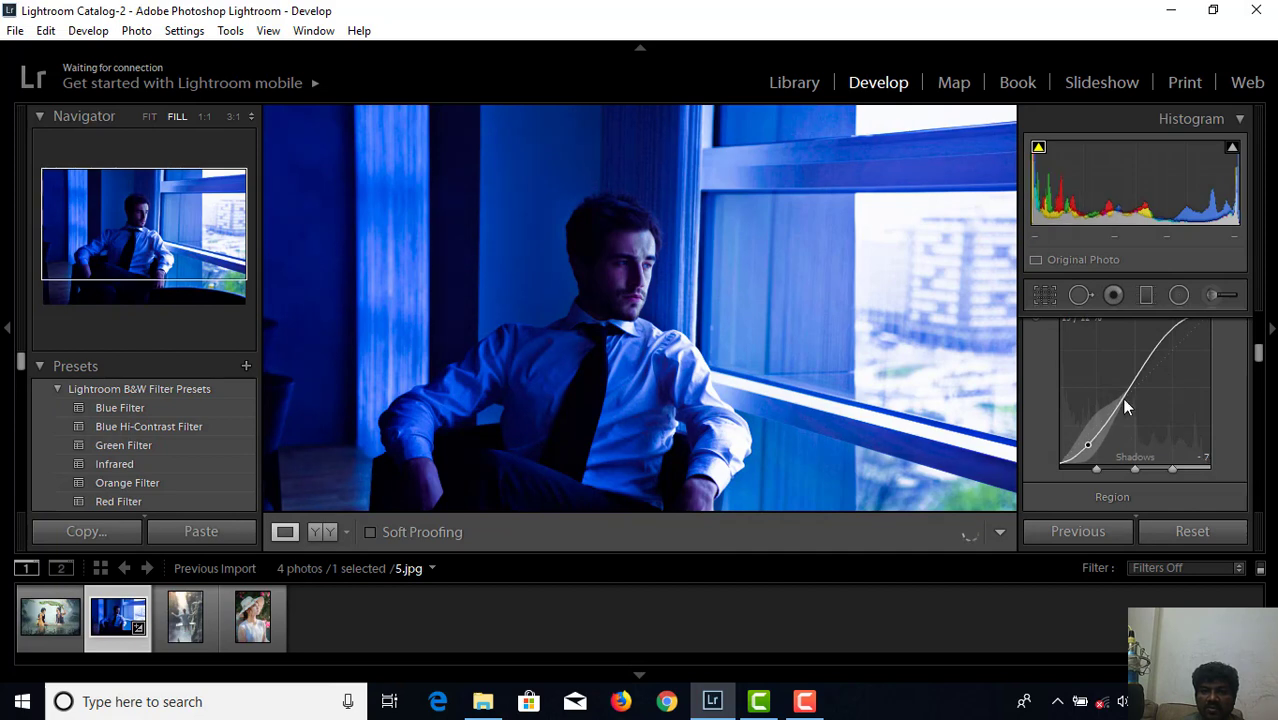
{"action": "left_click_drag", "start_coordinate": [1151, 352], "coordinate": [1153, 356]}
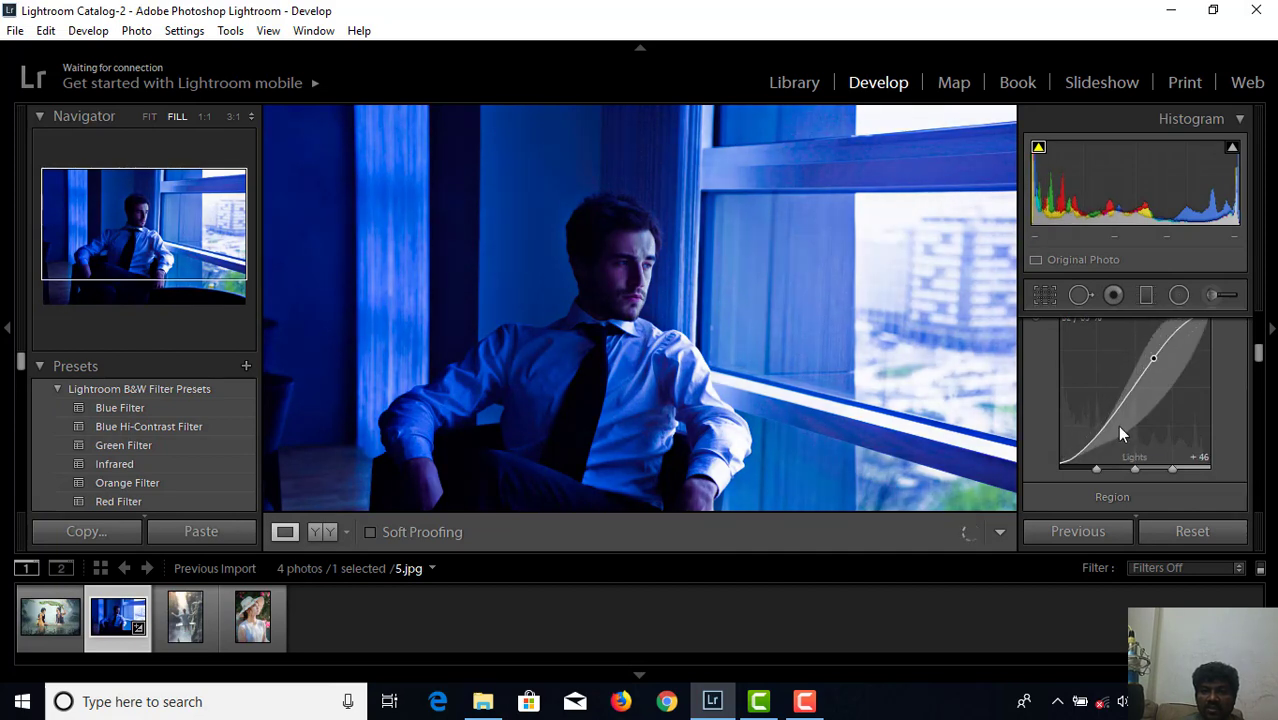
{"action": "left_click_drag", "start_coordinate": [1120, 433], "coordinate": [1088, 439]}
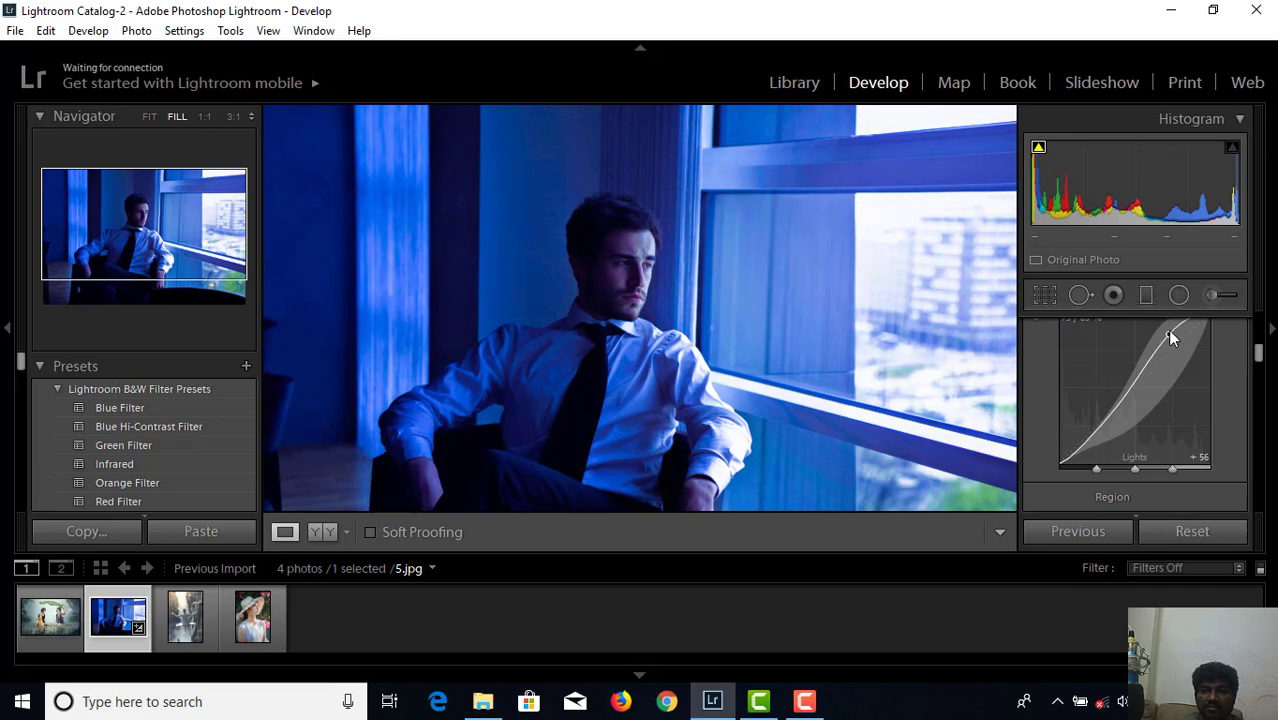
{"action": "left_click_drag", "start_coordinate": [1157, 337], "coordinate": [1164, 343]}
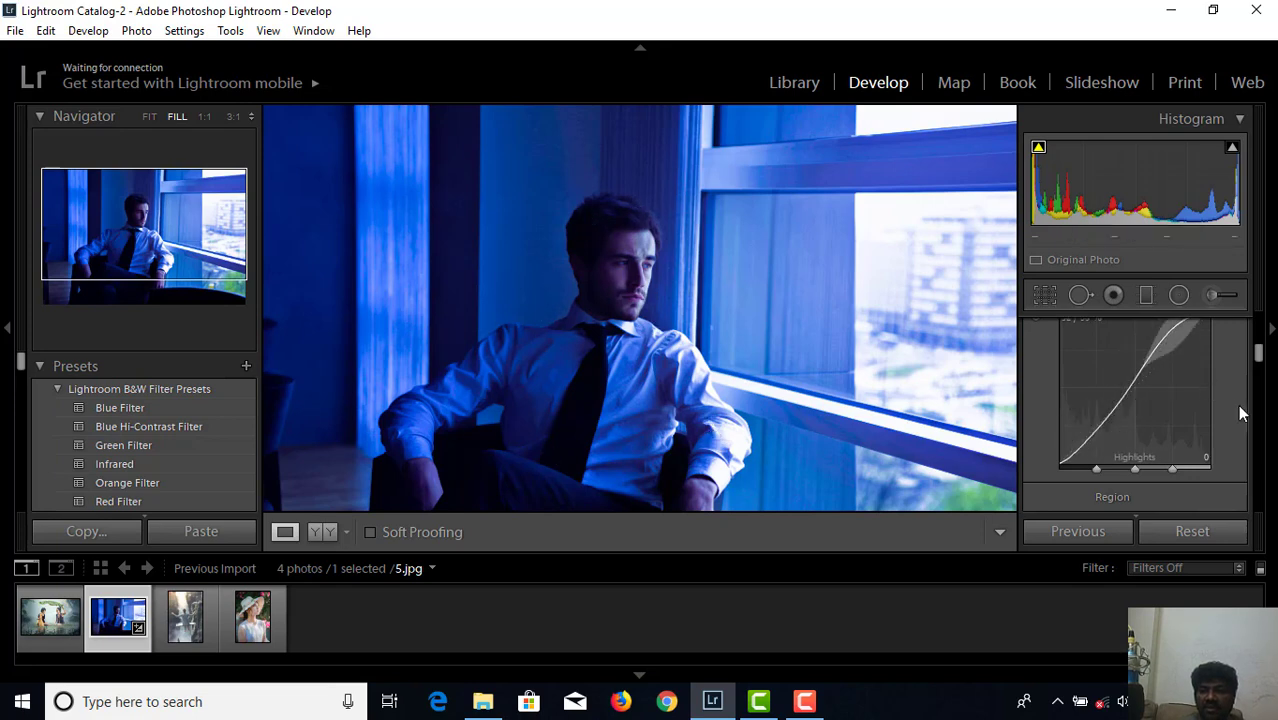
{"action": "left_click_drag", "start_coordinate": [1259, 357], "coordinate": [1259, 377]}
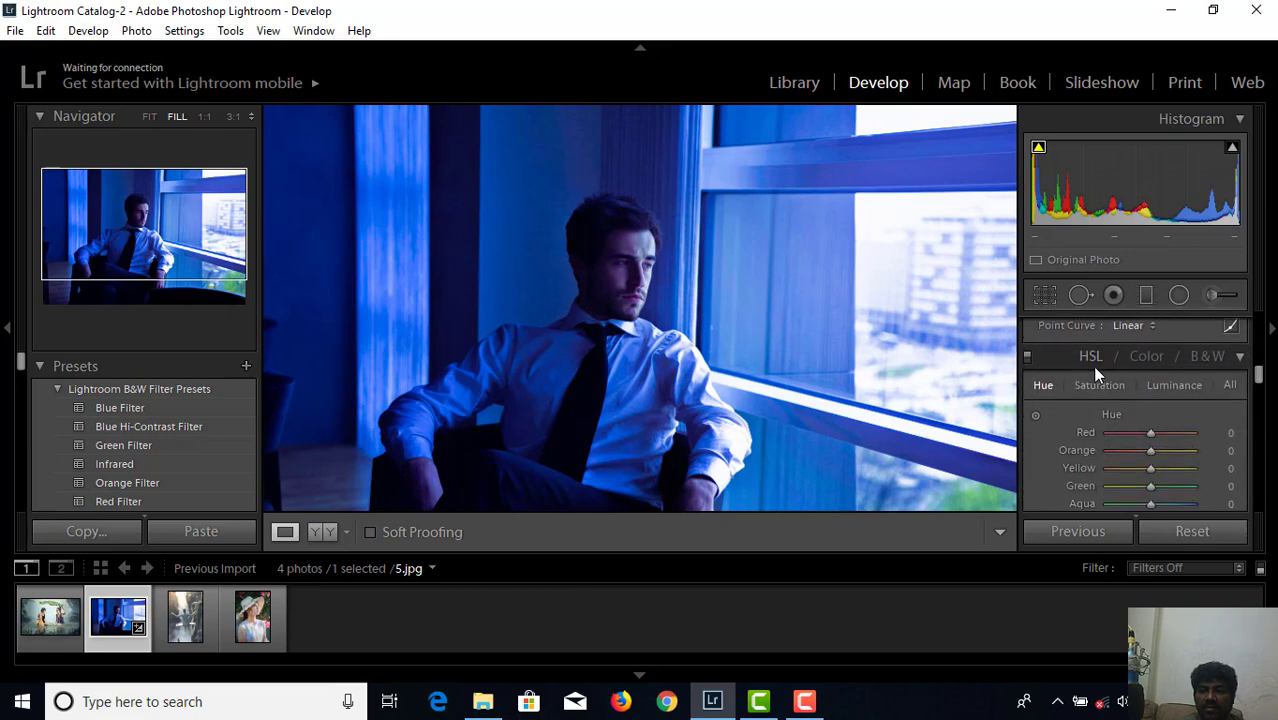
{"action": "left_click", "coordinate": [1091, 360]}
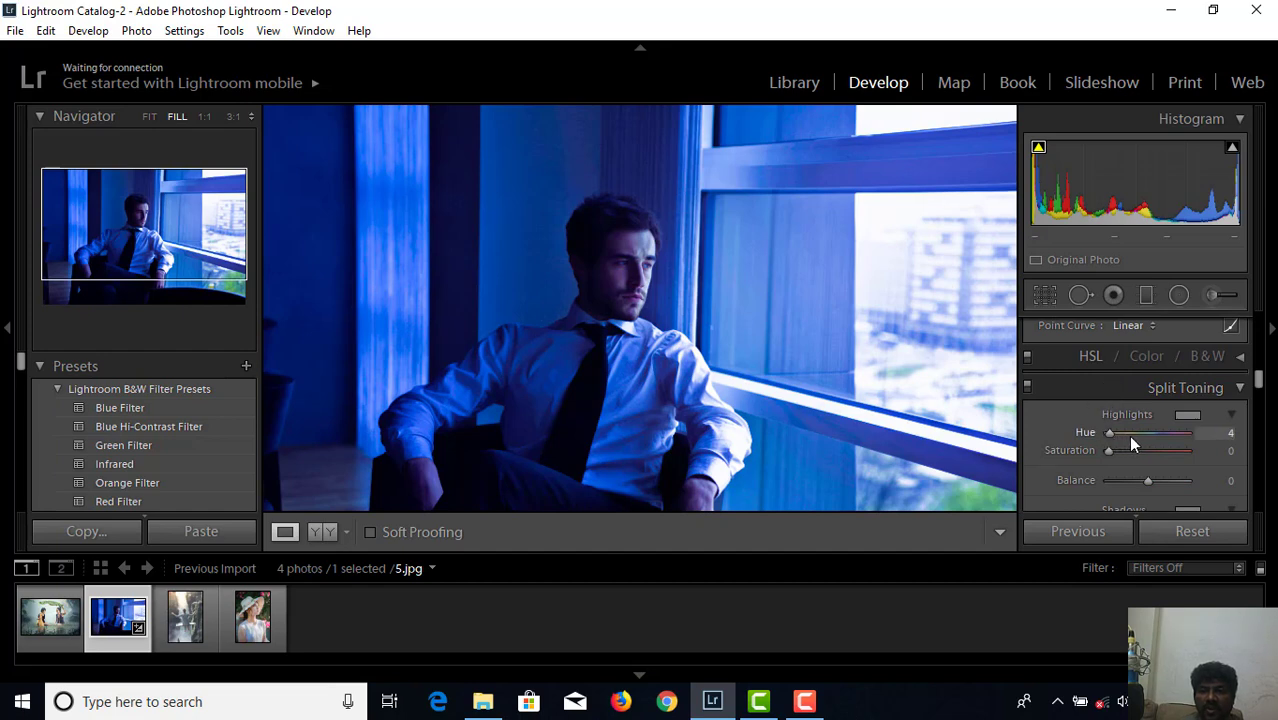
Step: Tint the highlights cyan-blue at Hue 176, Saturation 11, with Balance +10
{"action": "mouse_move", "coordinate": [1131, 442]}
{"action": "left_mouse_down"}
{"action": "mouse_move", "coordinate": [1175, 448]}
{"action": "mouse_move", "coordinate": [1123, 443]}
{"action": "mouse_move", "coordinate": [1166, 443]}
{"action": "left_mouse_up"}
{"action": "left_click", "coordinate": [1187, 414]}
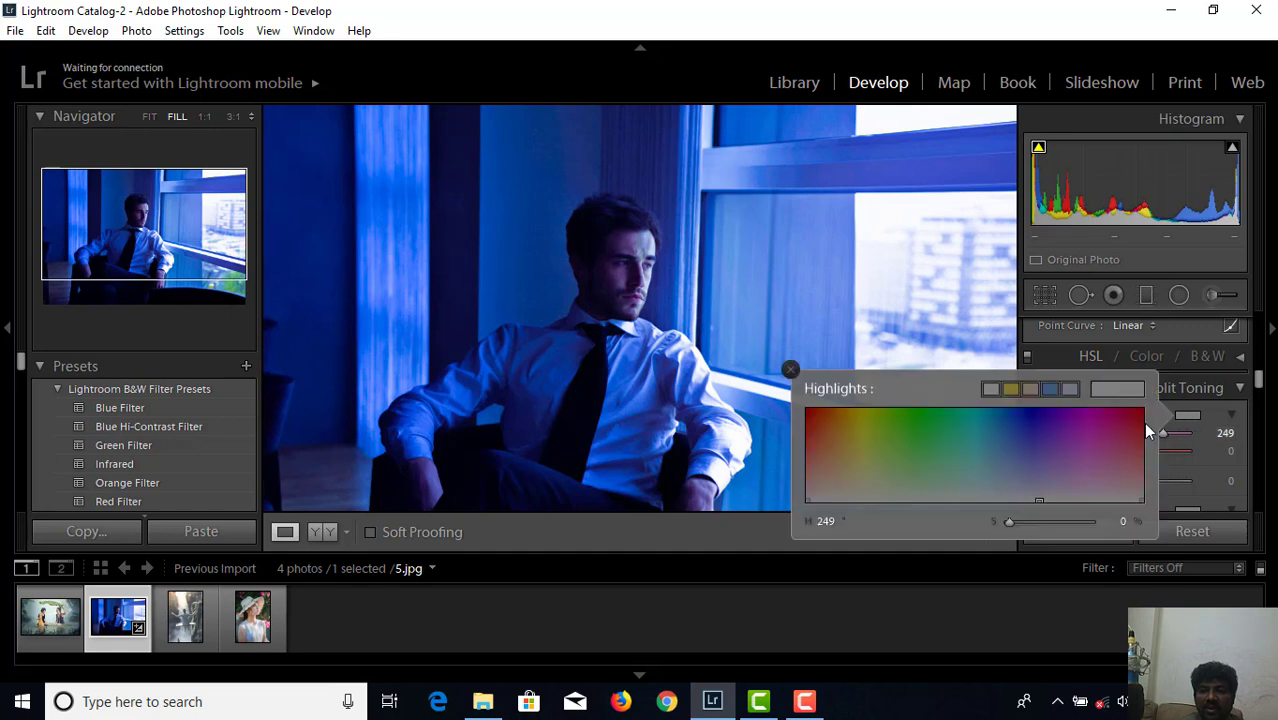
{"action": "left_click_drag", "start_coordinate": [1018, 413], "coordinate": [990, 416]}
{"action": "mouse_move", "coordinate": [997, 414]}
{"action": "left_mouse_down"}
{"action": "mouse_move", "coordinate": [989, 427]}
{"action": "mouse_move", "coordinate": [1025, 418]}
{"action": "mouse_move", "coordinate": [985, 415]}
{"action": "mouse_move", "coordinate": [1102, 390]}
{"action": "left_mouse_up"}
{"action": "left_click", "coordinate": [1245, 432]}
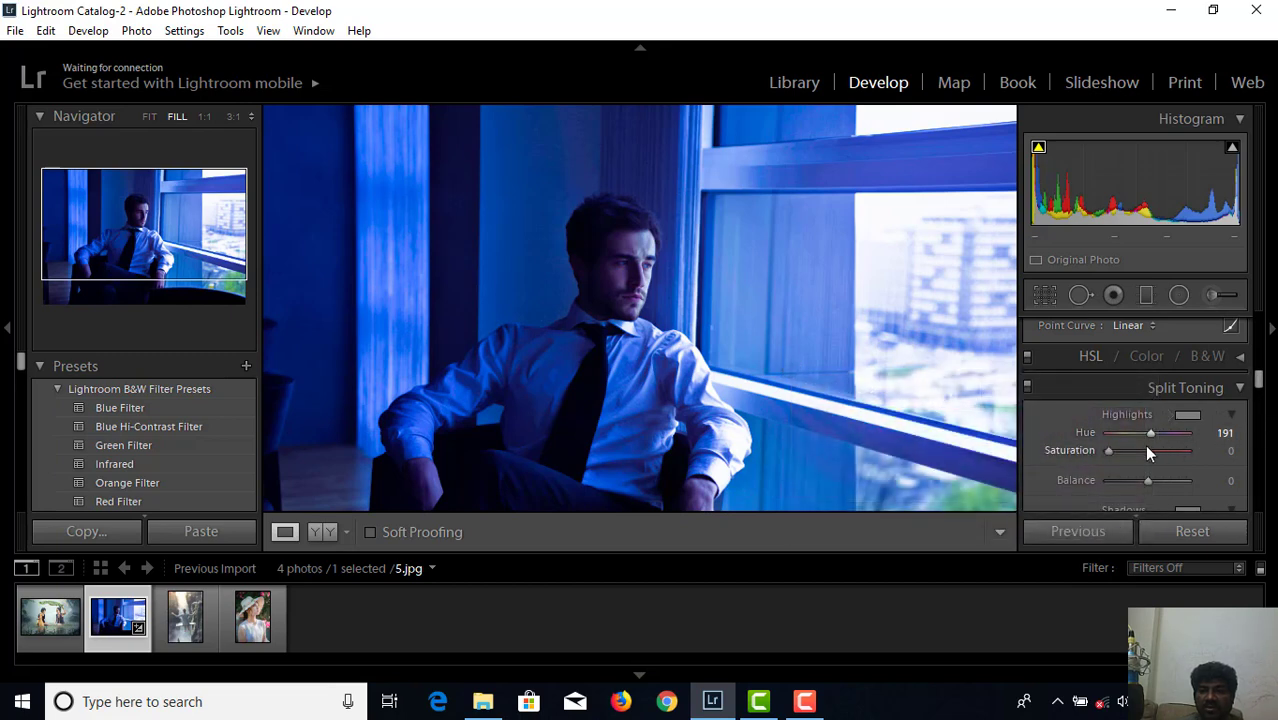
{"action": "mouse_move", "coordinate": [1146, 482]}
{"action": "left_mouse_down"}
{"action": "mouse_move", "coordinate": [1117, 455]}
{"action": "mouse_move", "coordinate": [1148, 432]}
{"action": "left_mouse_up"}
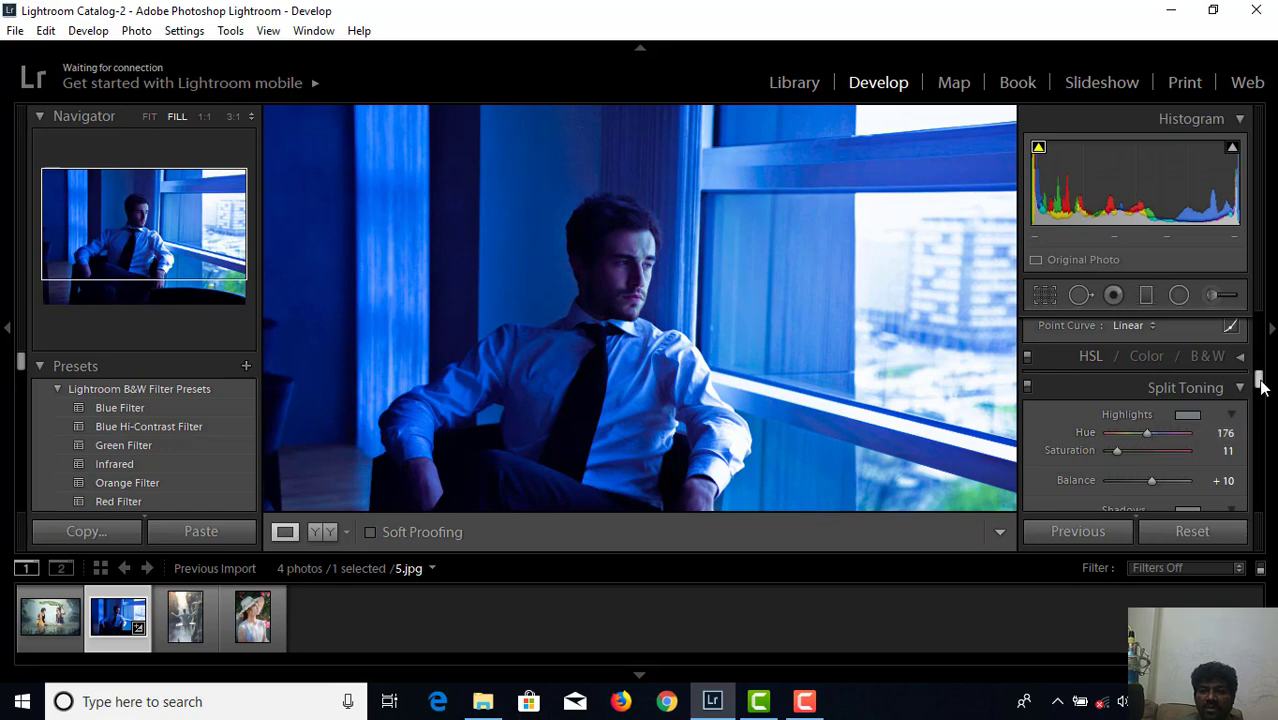
Step: Set the split toning shadows hue to 150 and scroll down to the Detail panel
{"action": "left_click_drag", "start_coordinate": [1260, 385], "coordinate": [1257, 392]}
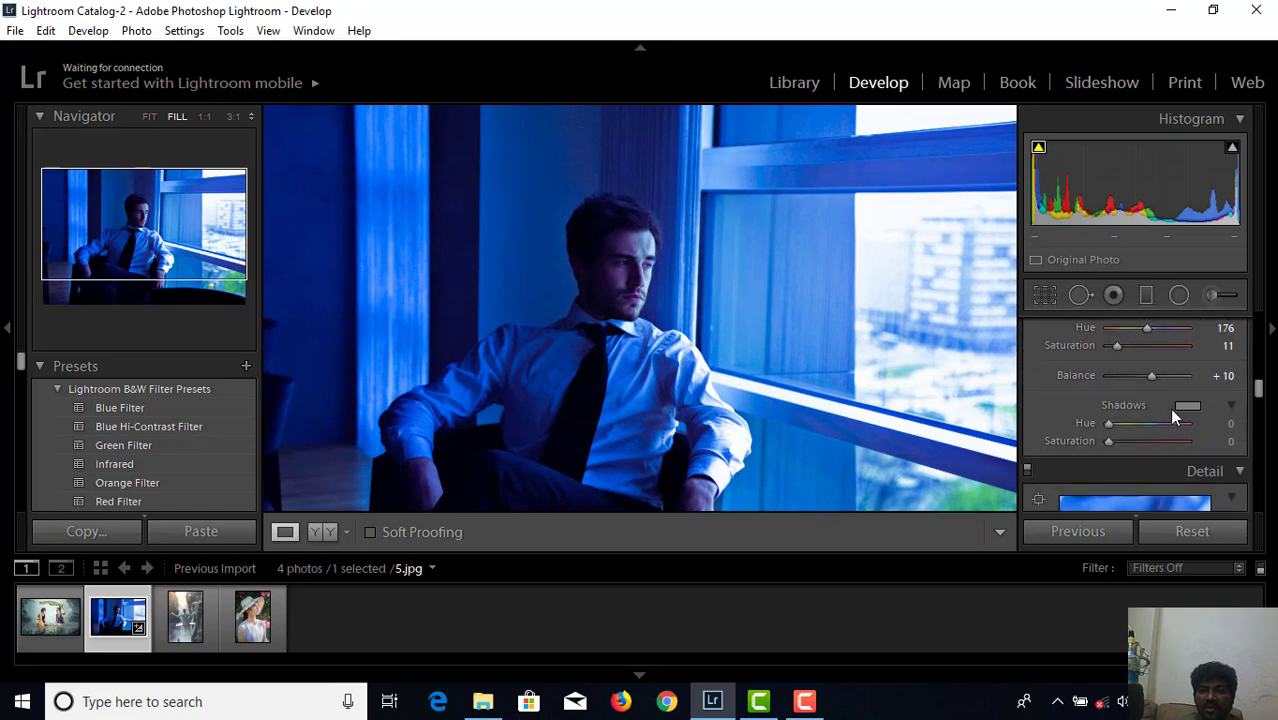
{"action": "mouse_move", "coordinate": [1107, 425]}
{"action": "left_mouse_down"}
{"action": "mouse_move", "coordinate": [1149, 438]}
{"action": "mouse_move", "coordinate": [1106, 427]}
{"action": "mouse_move", "coordinate": [1156, 424]}
{"action": "mouse_move", "coordinate": [1117, 441]}
{"action": "left_mouse_up"}
{"action": "mouse_move", "coordinate": [1258, 393]}
{"action": "left_mouse_down"}
{"action": "mouse_move", "coordinate": [1259, 420]}
{"action": "mouse_move", "coordinate": [1258, 408]}
{"action": "left_mouse_up"}
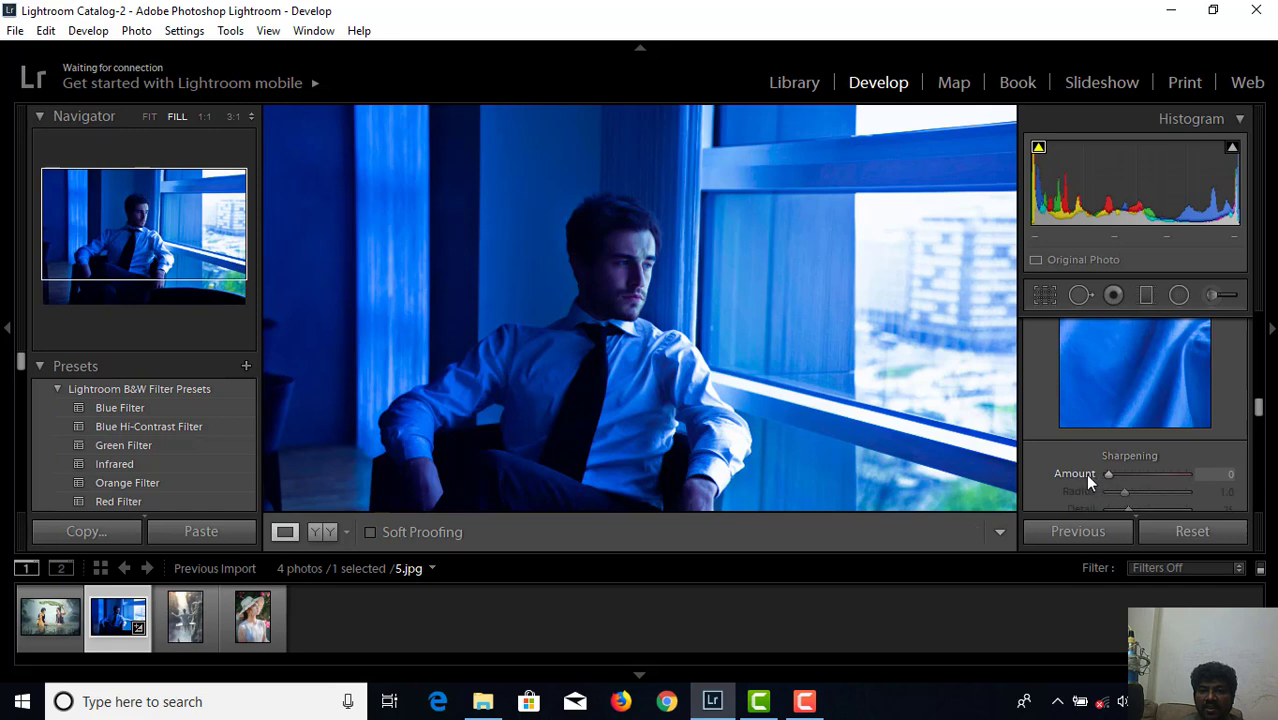
{"action": "left_click_drag", "start_coordinate": [1257, 410], "coordinate": [1260, 443]}
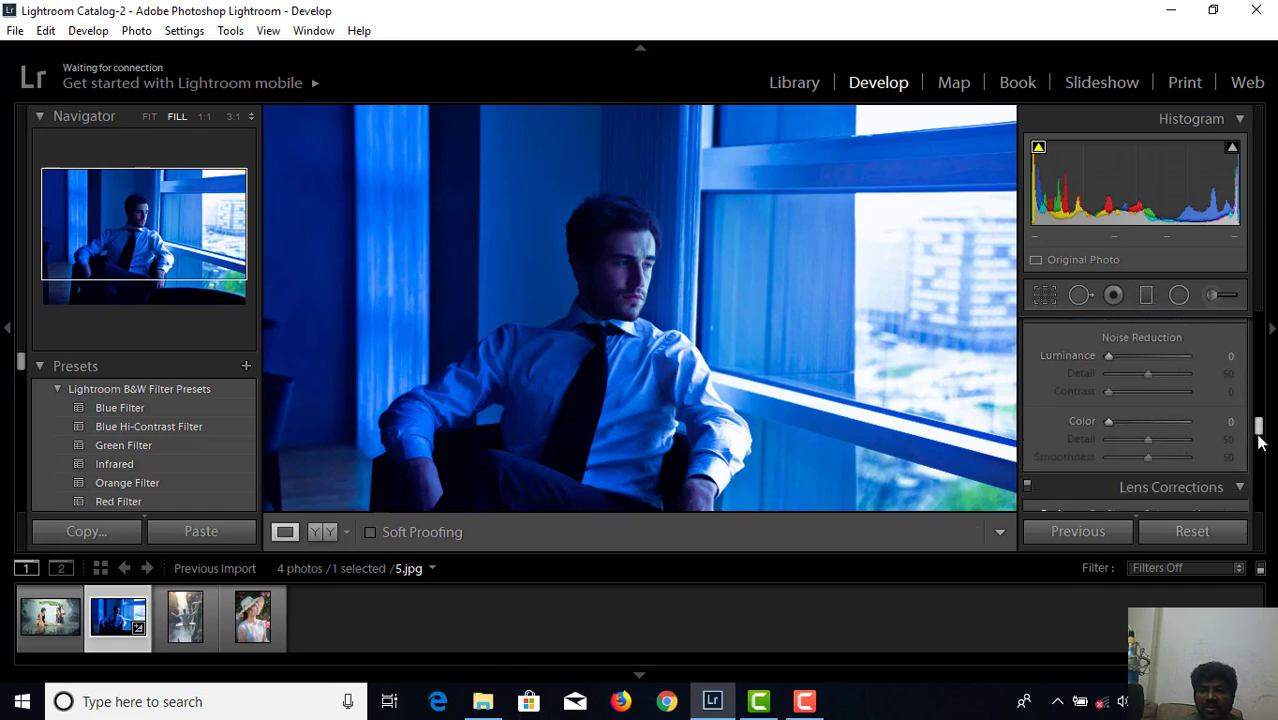
Step: Try luminance noise reduction values, then reset Luminance back to 0
{"action": "left_click_drag", "start_coordinate": [1106, 356], "coordinate": [1118, 357]}
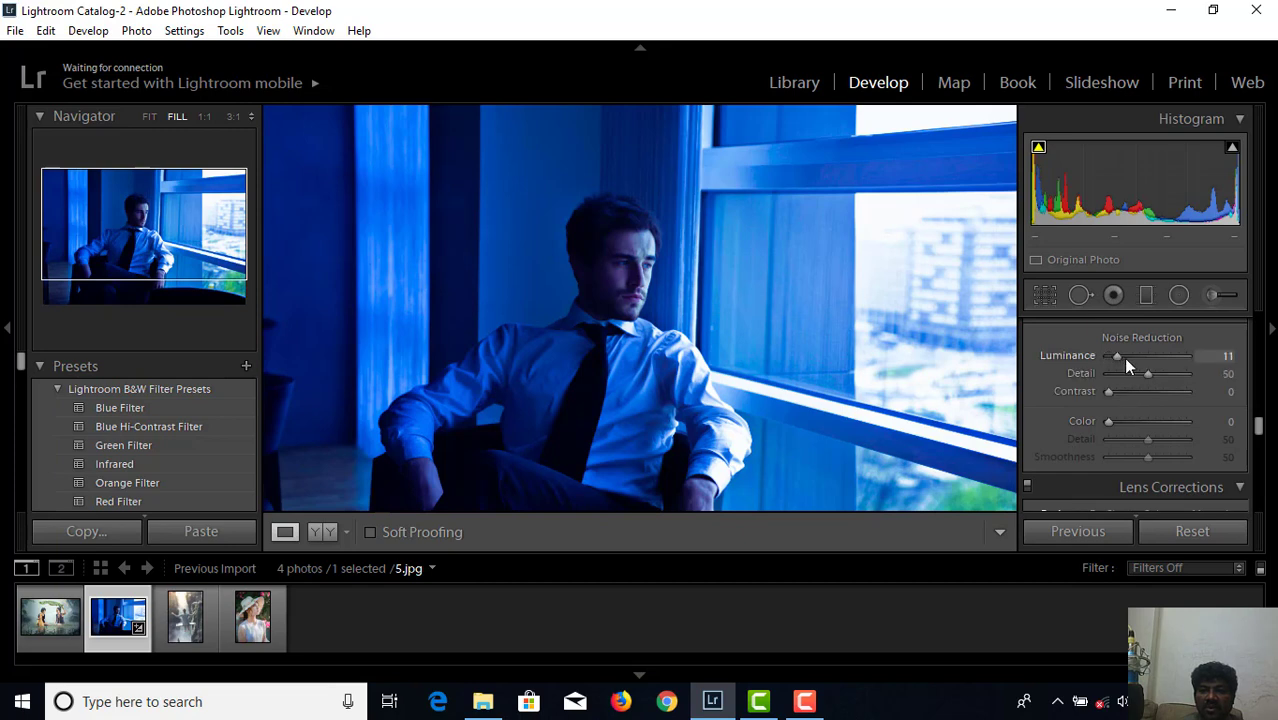
{"action": "double_click", "coordinate": [1080, 357]}
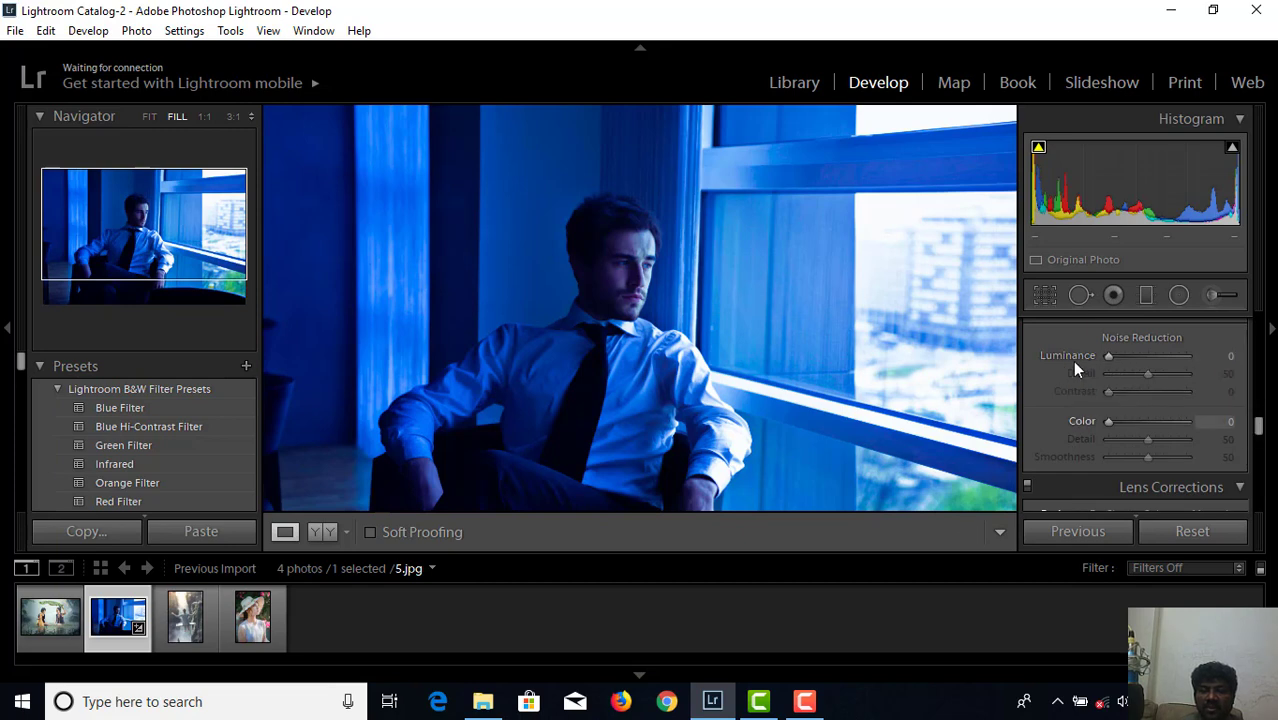
{"action": "left_click", "coordinate": [1107, 357]}
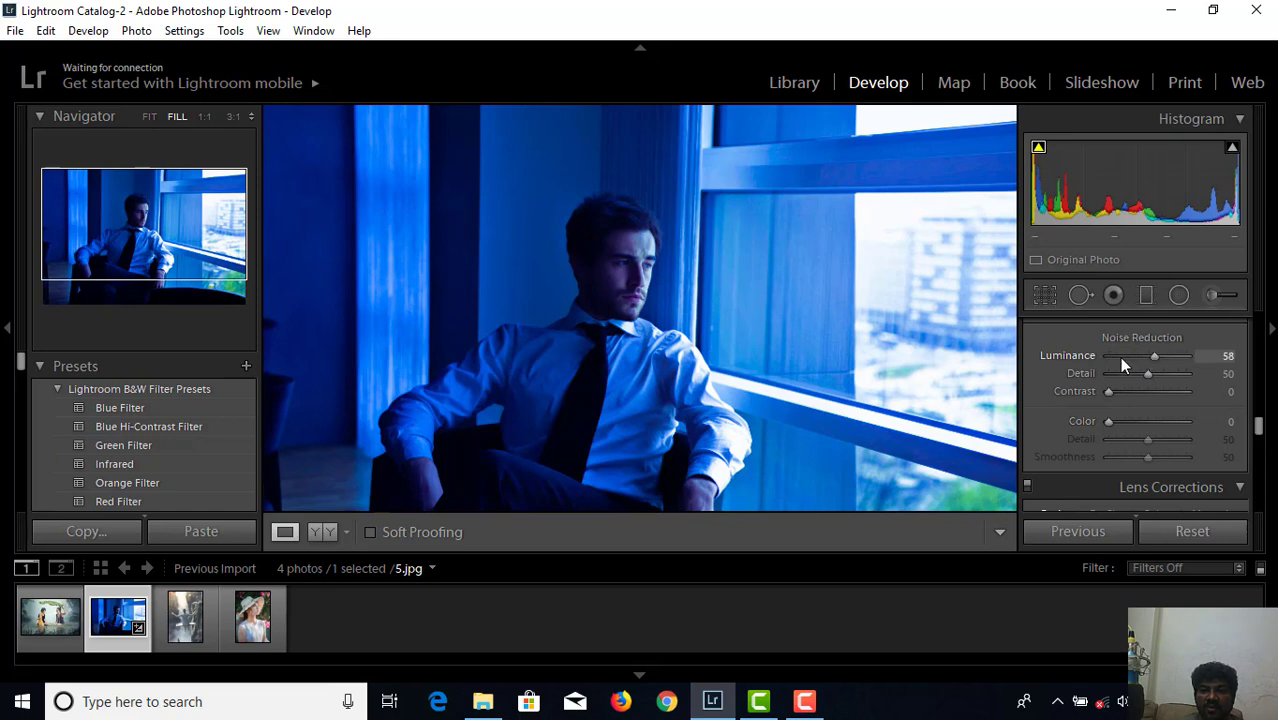
{"action": "left_click", "coordinate": [1119, 356]}
{"action": "double_click", "coordinate": [1057, 358]}
Step: Set colour noise reduction to 33 with colour Detail 56
{"action": "scroll", "coordinate": [1262, 428], "scroll_direction": "down", "scroll_amount": 3}
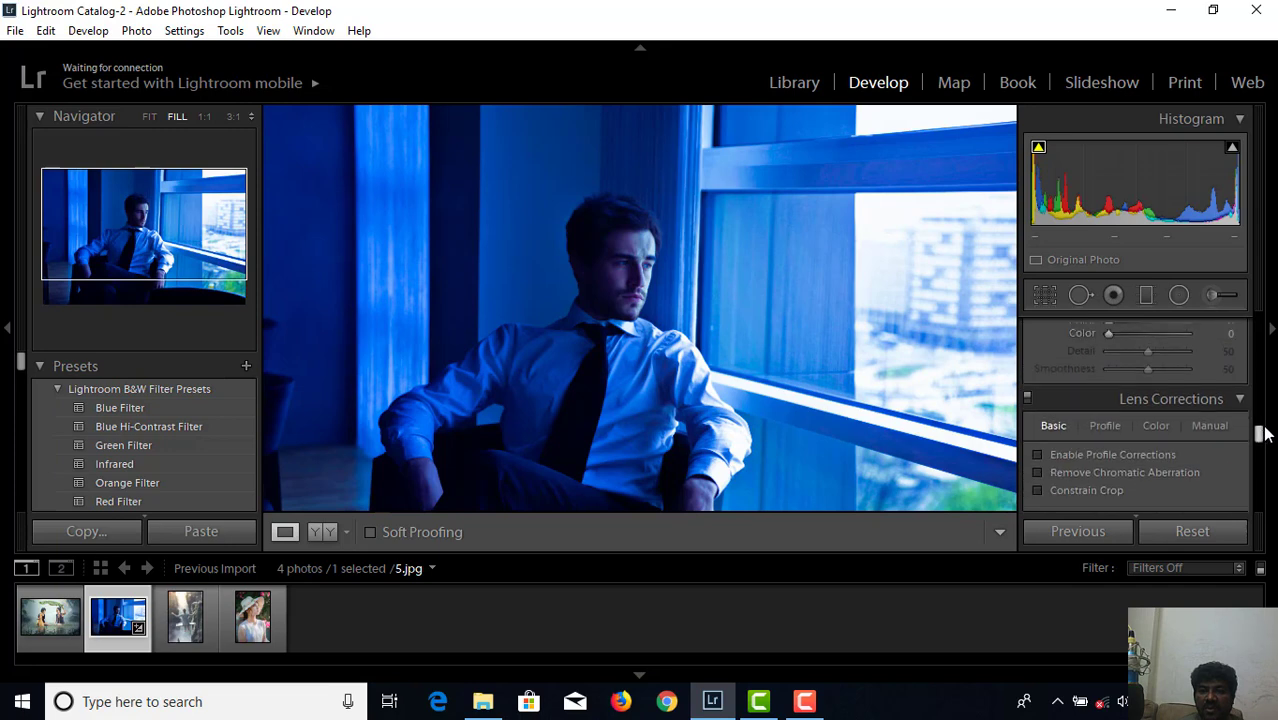
{"action": "scroll", "coordinate": [1262, 425], "scroll_direction": "up", "scroll_amount": 4}
{"action": "left_click_drag", "start_coordinate": [1109, 455], "coordinate": [1154, 469]}
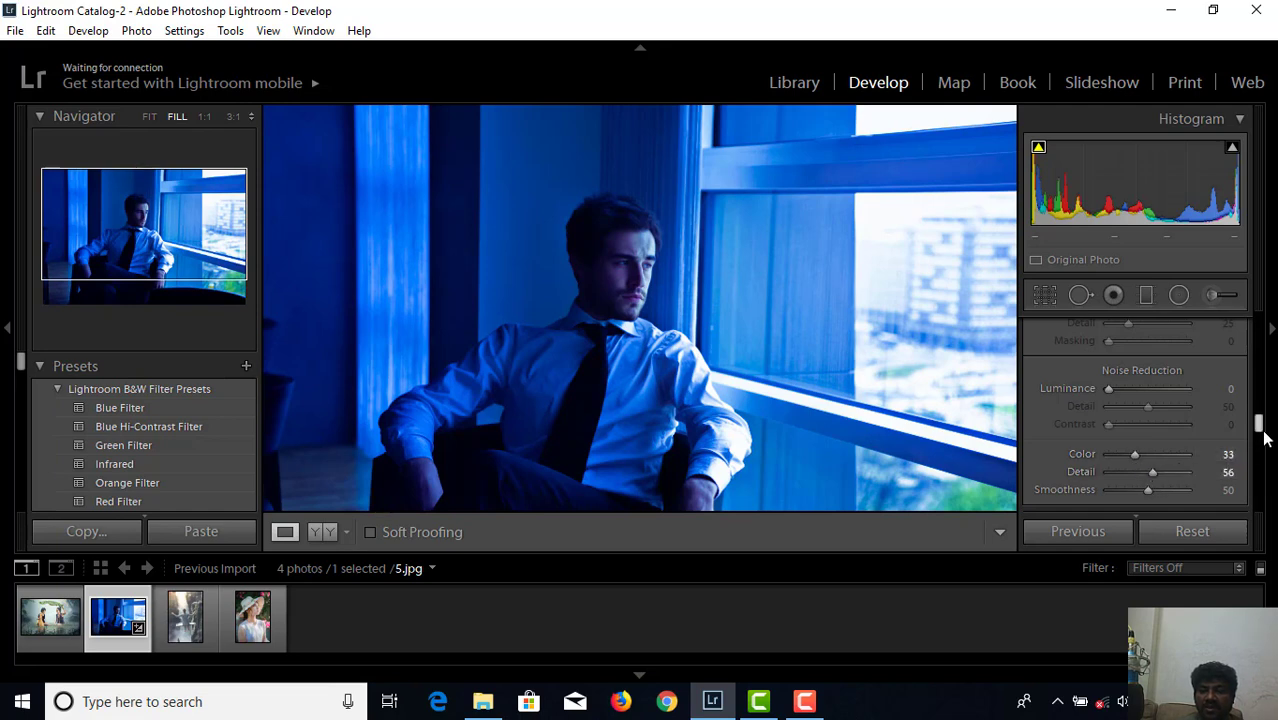
{"action": "left_click_drag", "start_coordinate": [1261, 436], "coordinate": [1264, 445]}
{"action": "scroll", "coordinate": [1263, 445], "scroll_direction": "down", "scroll_amount": 2}
Step: Add a dark post-crop vignette with Amount about -26 and Midpoint 68
{"action": "scroll", "coordinate": [1263, 450], "scroll_direction": "down", "scroll_amount": 3}
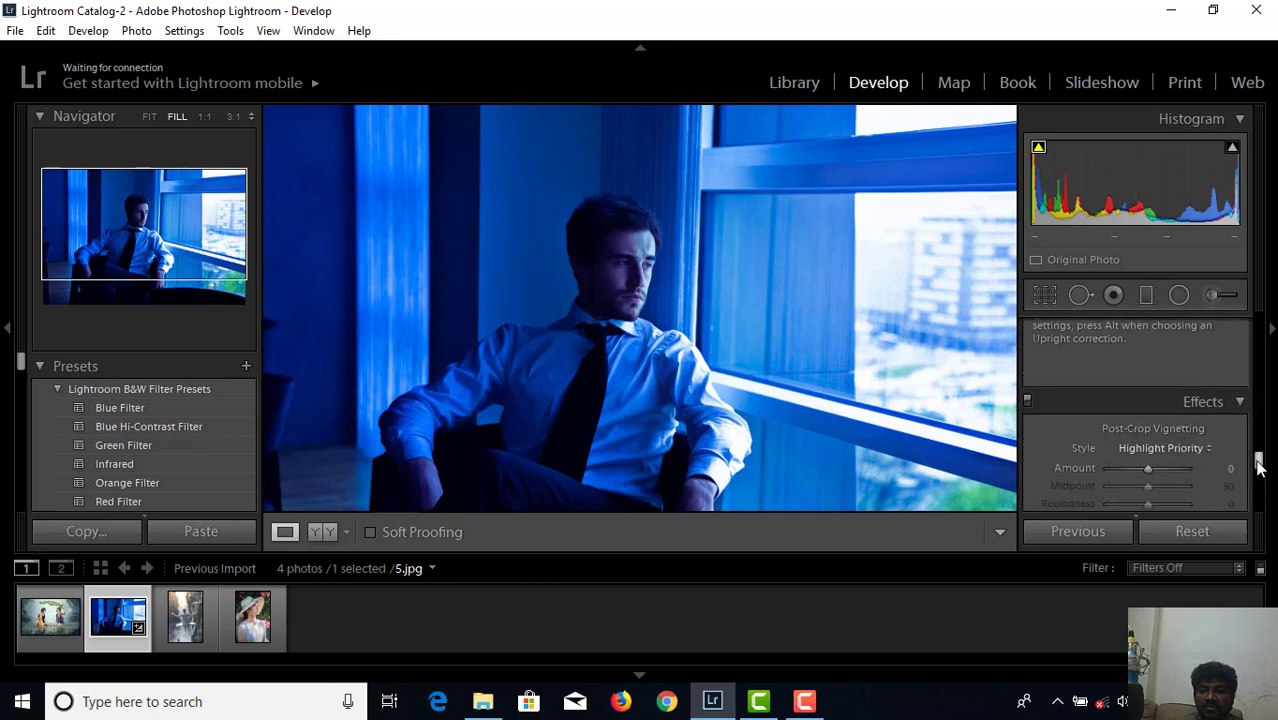
{"action": "scroll", "coordinate": [1263, 450], "scroll_direction": "up", "scroll_amount": 3}
{"action": "scroll", "coordinate": [1263, 450], "scroll_direction": "down", "scroll_amount": 1}
{"action": "left_click_drag", "start_coordinate": [1258, 448], "coordinate": [1255, 478]}
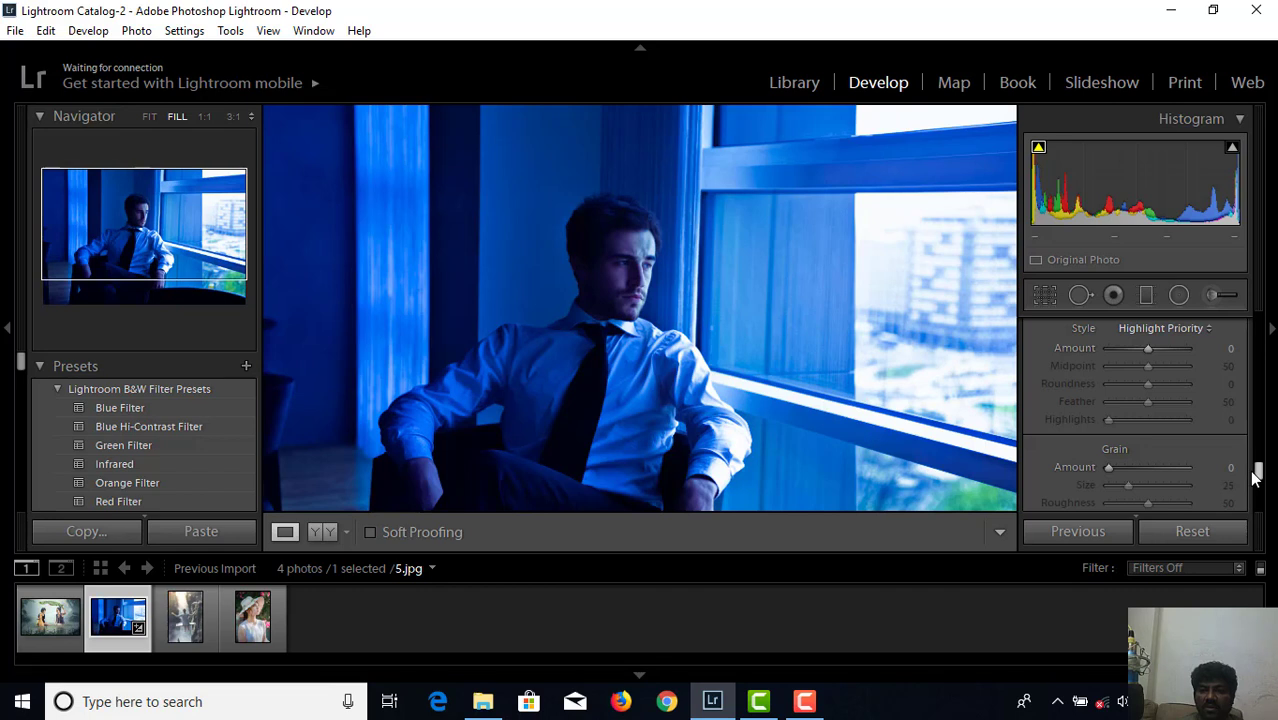
{"action": "left_click_drag", "start_coordinate": [1255, 478], "coordinate": [1256, 476]}
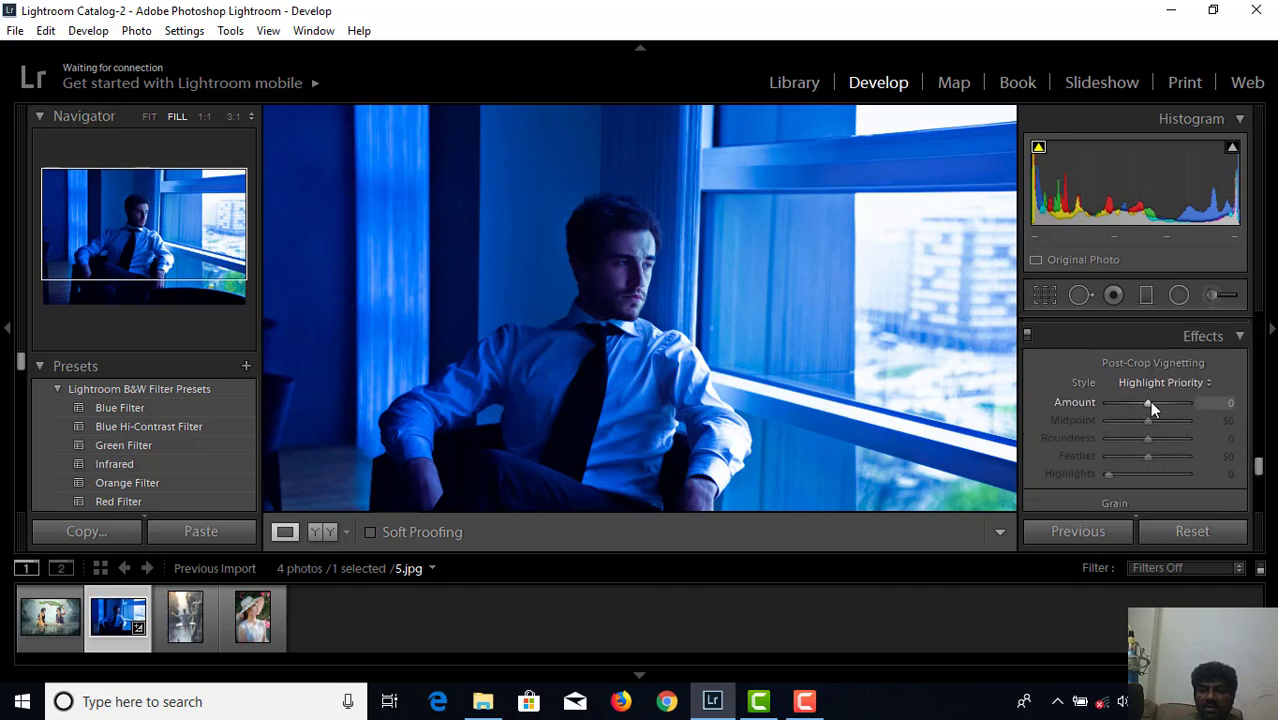
{"action": "left_click_drag", "start_coordinate": [1149, 401], "coordinate": [1137, 406]}
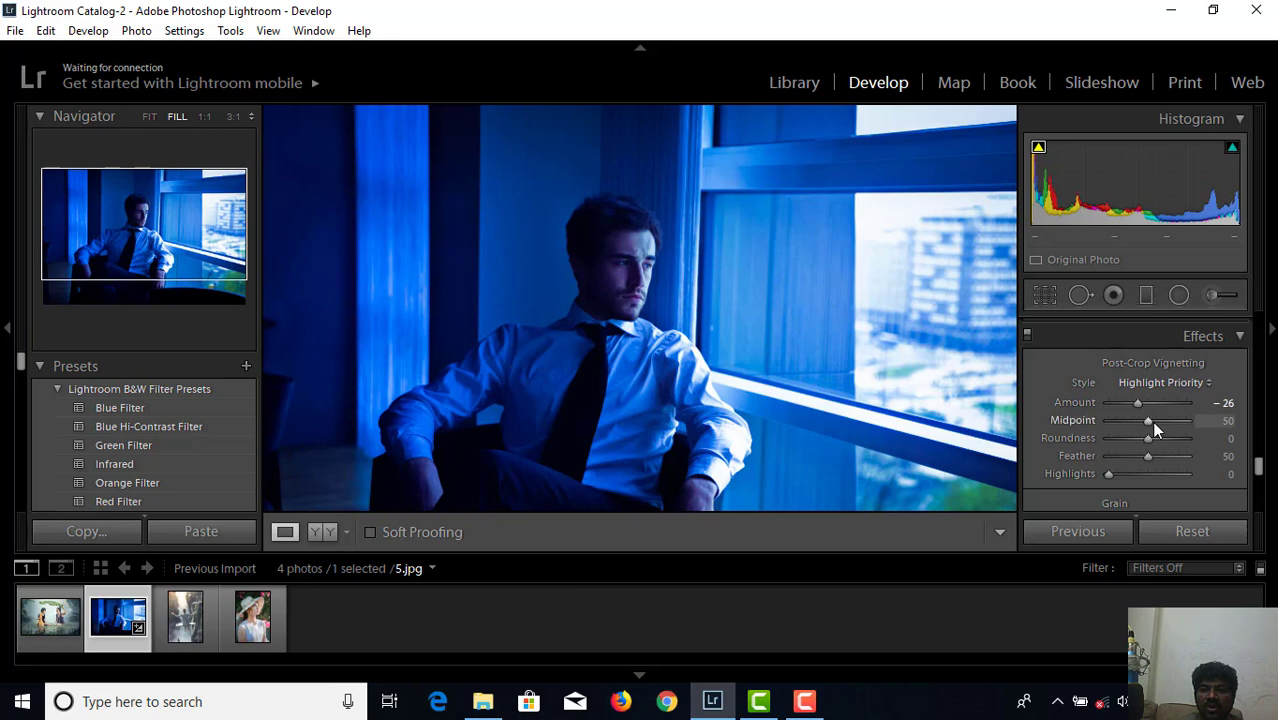
{"action": "mouse_move", "coordinate": [1147, 423]}
{"action": "left_mouse_down"}
{"action": "mouse_move", "coordinate": [1170, 424]}
{"action": "mouse_move", "coordinate": [1131, 420]}
{"action": "mouse_move", "coordinate": [1155, 416]}
{"action": "mouse_move", "coordinate": [1138, 420]}
{"action": "mouse_move", "coordinate": [1160, 445]}
{"action": "mouse_move", "coordinate": [1100, 440]}
{"action": "mouse_move", "coordinate": [1150, 443]}
{"action": "mouse_move", "coordinate": [1156, 460]}
{"action": "mouse_move", "coordinate": [1121, 476]}
{"action": "left_mouse_up"}
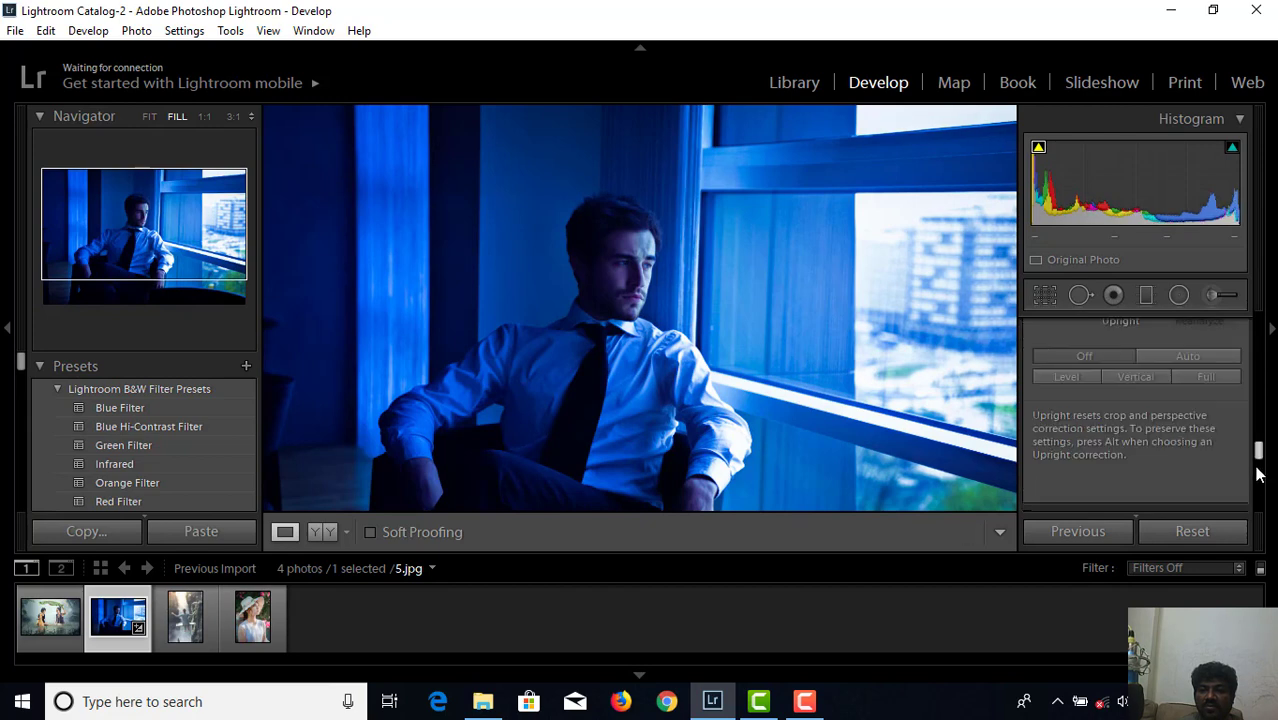
Step: Add a light amount of grain in the Effects panel
{"action": "scroll", "coordinate": [1258, 467], "scroll_direction": "up", "scroll_amount": 1}
{"action": "left_click_drag", "start_coordinate": [1258, 467], "coordinate": [1253, 477]}
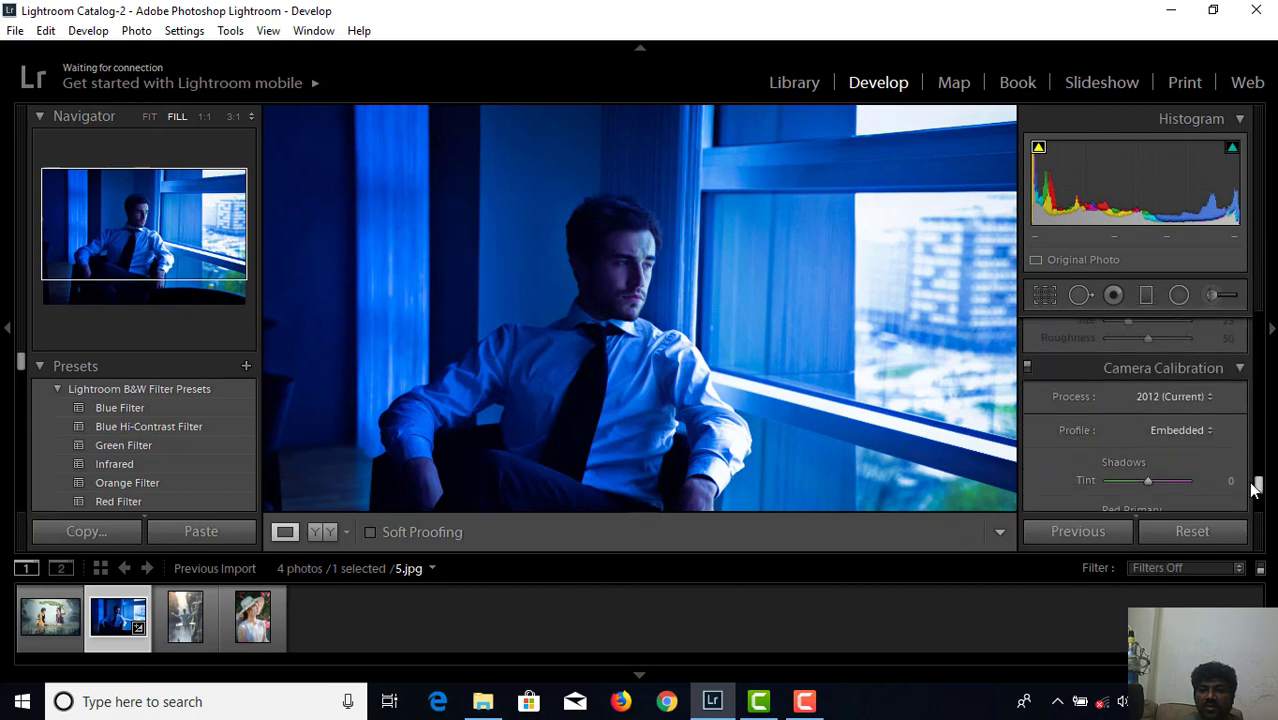
{"action": "scroll", "coordinate": [1250, 474], "scroll_direction": "down", "scroll_amount": 1}
{"action": "scroll", "coordinate": [1247, 472], "scroll_direction": "down", "scroll_amount": 2}
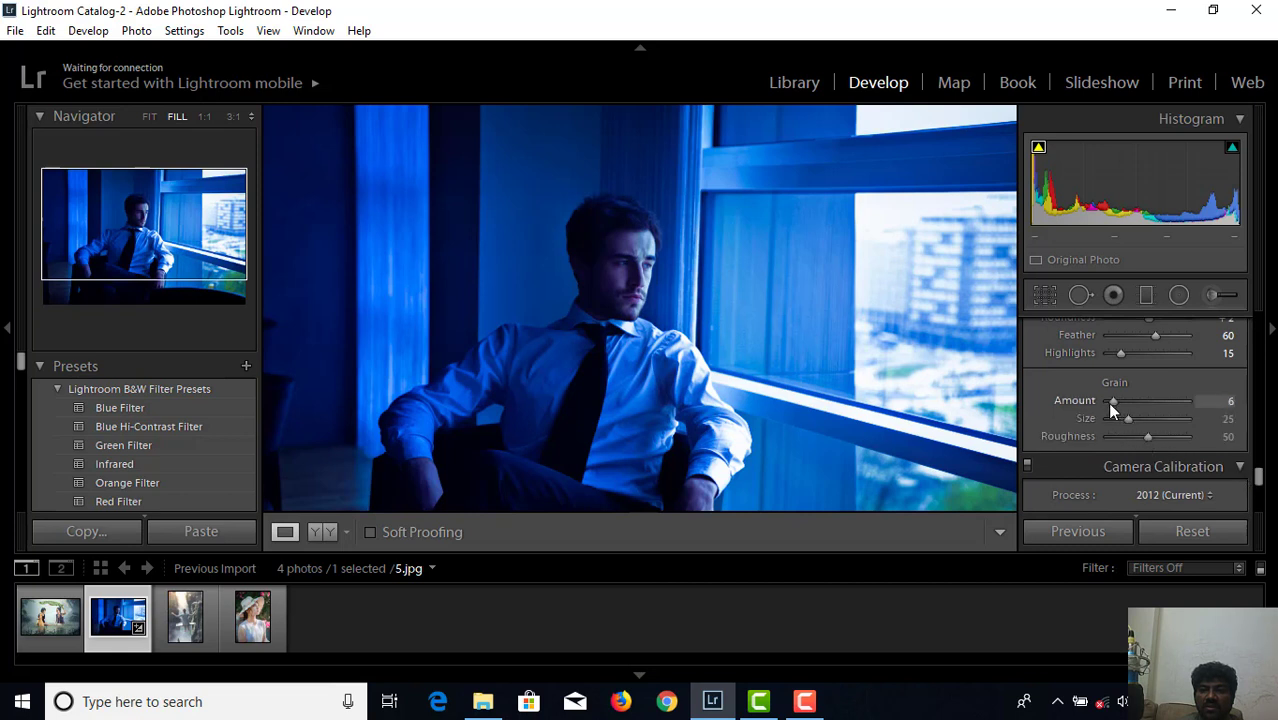
{"action": "left_click_drag", "start_coordinate": [1107, 401], "coordinate": [1109, 401]}
{"action": "left_click_drag", "start_coordinate": [1262, 476], "coordinate": [1259, 494]}
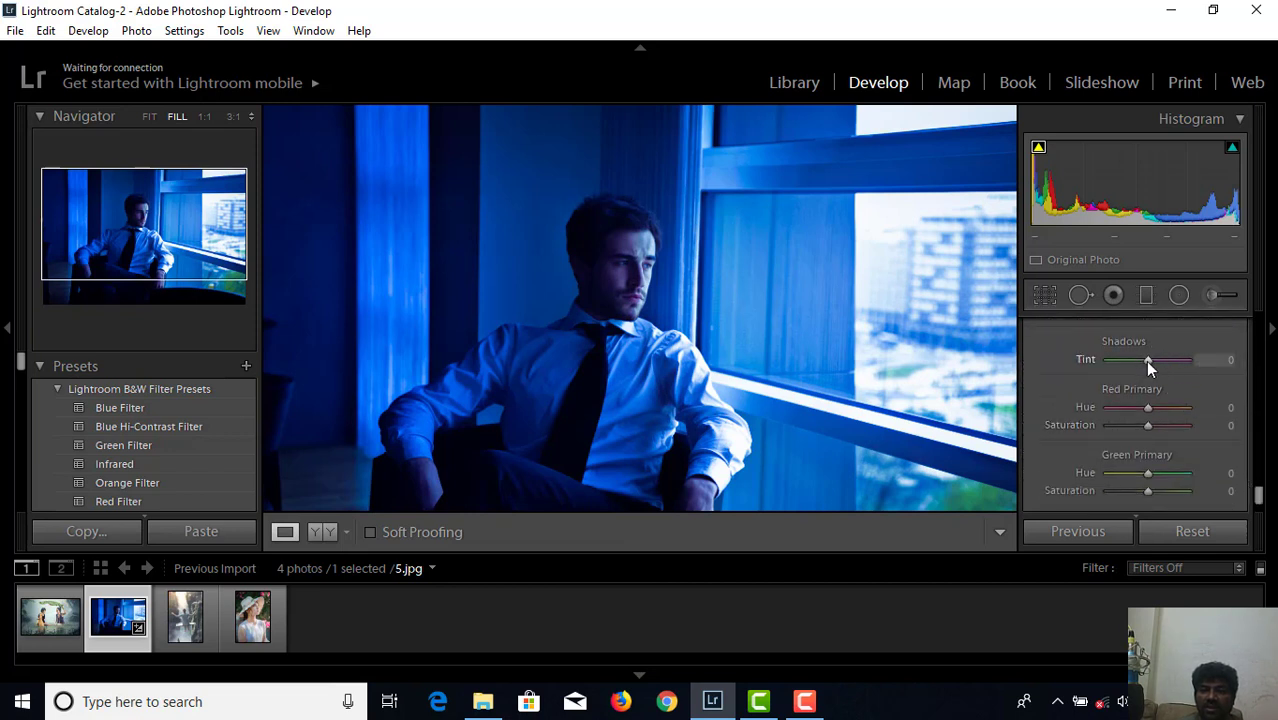
Step: Calibrate Shadows Tint +33, Red Hue +21/Sat +19, Green Hue +10, Blue Hue +26/Sat +5
{"action": "mouse_move", "coordinate": [1149, 362]}
{"action": "left_mouse_down"}
{"action": "mouse_move", "coordinate": [1167, 369]}
{"action": "mouse_move", "coordinate": [1108, 370]}
{"action": "mouse_move", "coordinate": [1166, 370]}
{"action": "left_mouse_up"}
{"action": "mouse_move", "coordinate": [1134, 410]}
{"action": "left_mouse_down"}
{"action": "mouse_move", "coordinate": [1166, 410]}
{"action": "mouse_move", "coordinate": [1156, 425]}
{"action": "left_mouse_up"}
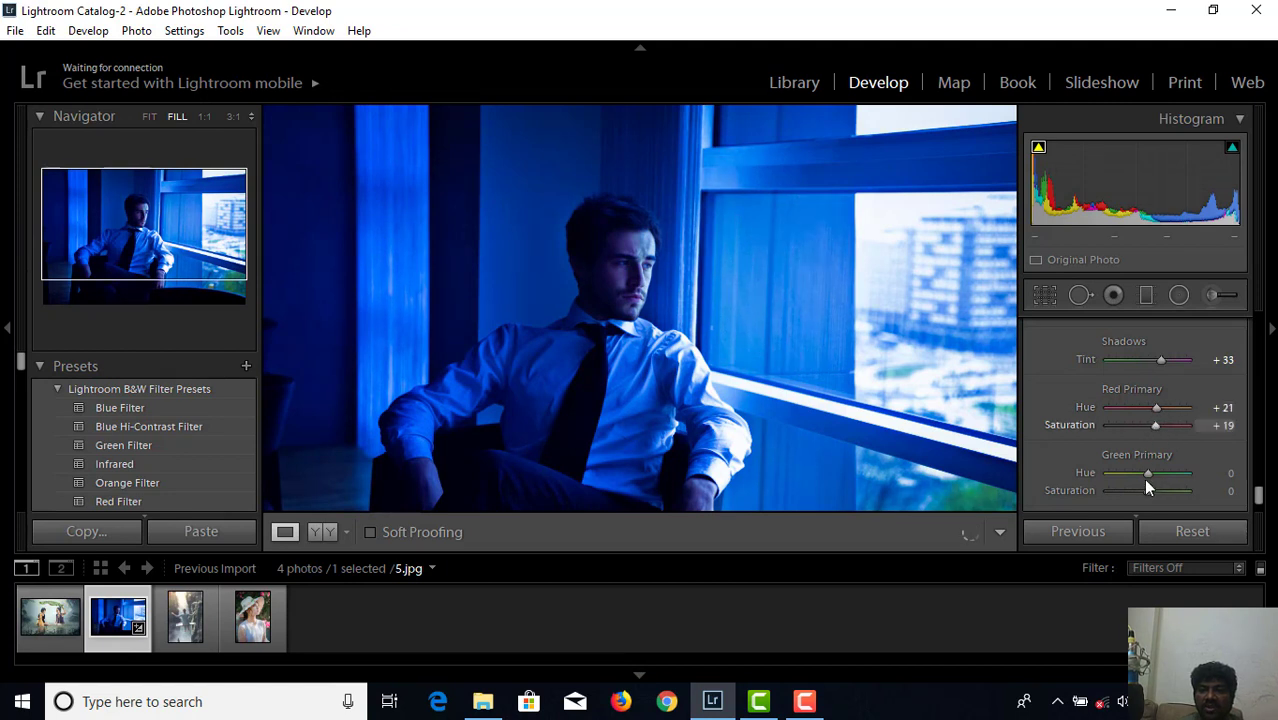
{"action": "left_click_drag", "start_coordinate": [1151, 473], "coordinate": [1261, 518]}
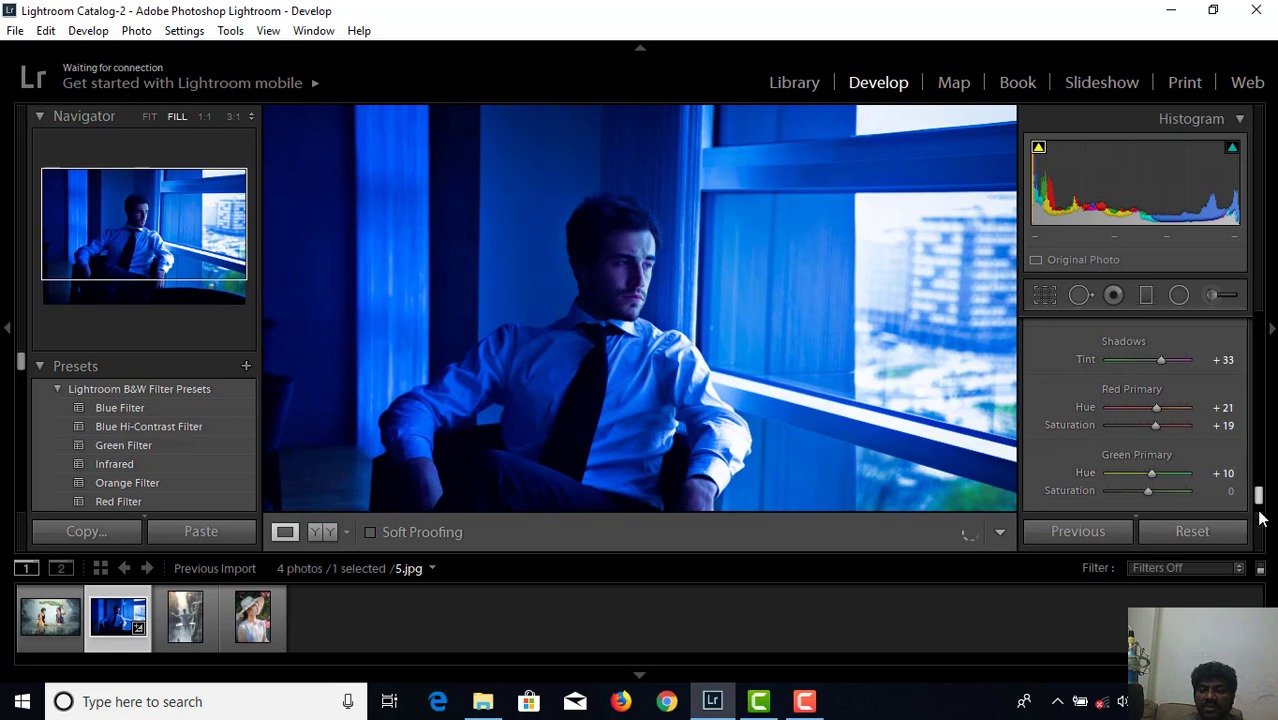
{"action": "scroll", "coordinate": [1261, 520], "scroll_direction": "down", "scroll_amount": 2}
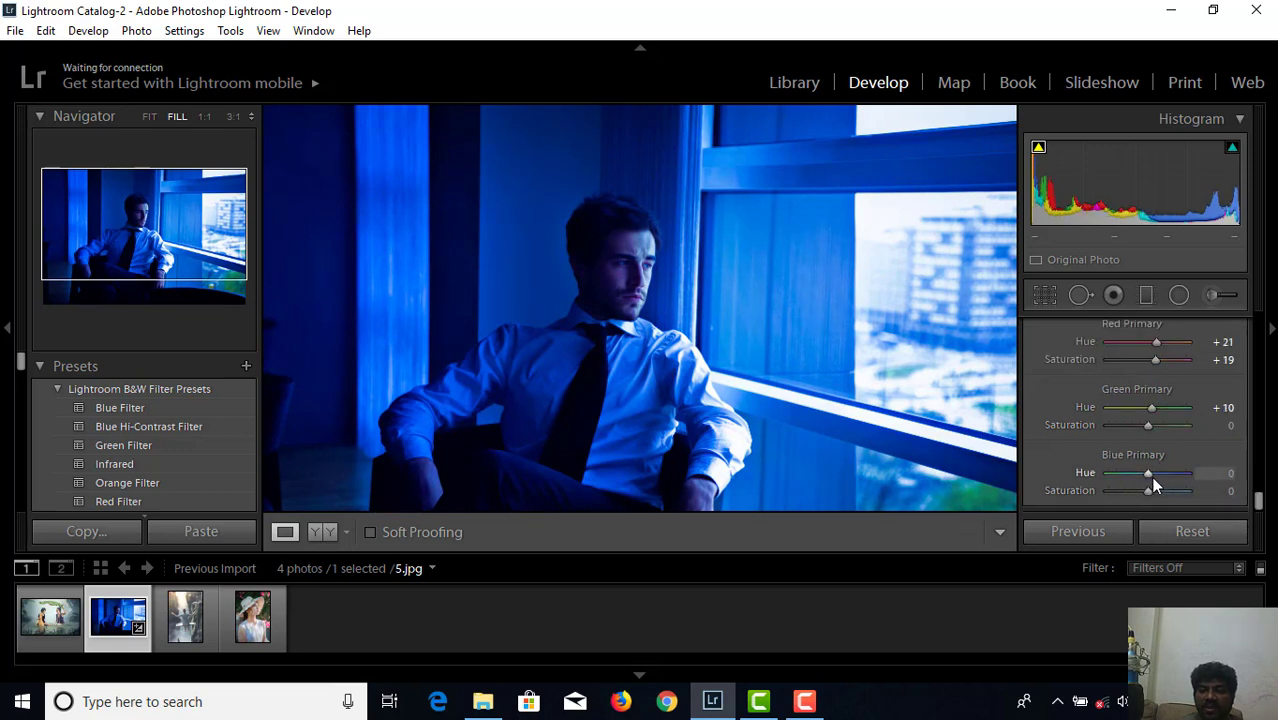
{"action": "mouse_move", "coordinate": [1148, 475]}
{"action": "left_mouse_down"}
{"action": "mouse_move", "coordinate": [1161, 482]}
{"action": "mouse_move", "coordinate": [1134, 478]}
{"action": "mouse_move", "coordinate": [1160, 481]}
{"action": "left_mouse_up"}
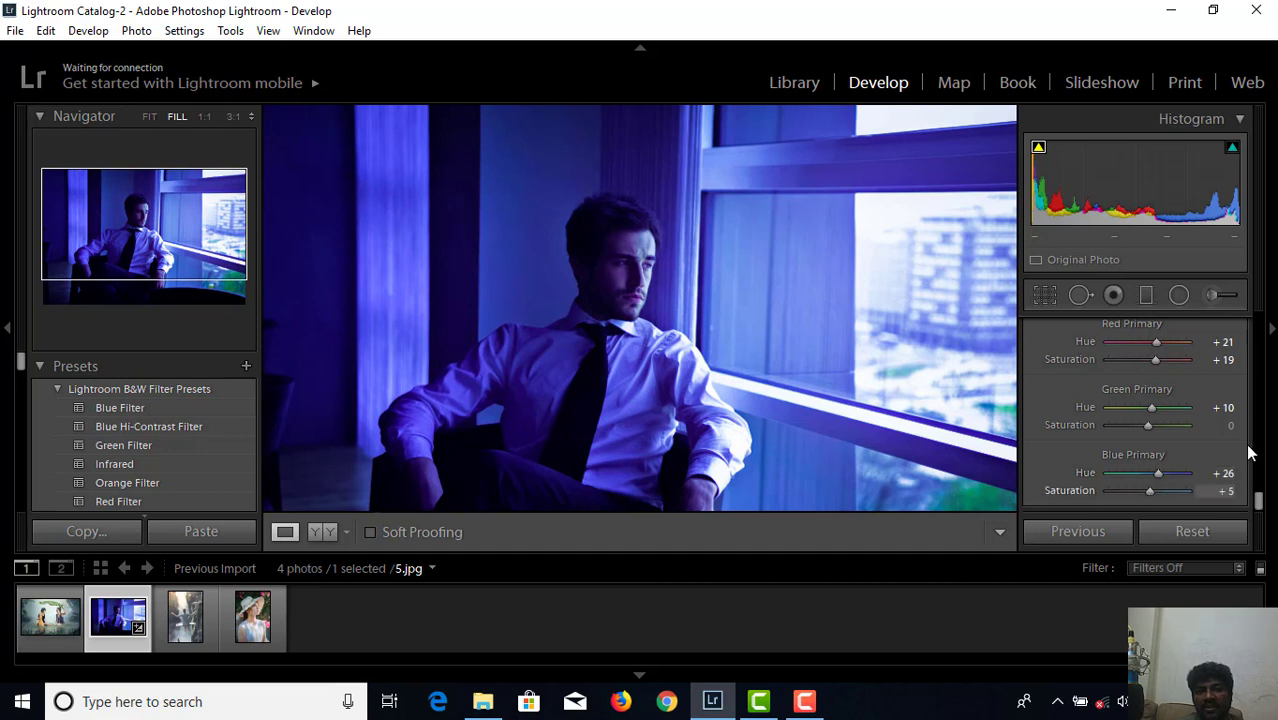
{"action": "key", "text": "Up"}
{"action": "key", "text": "Up"}
{"action": "left_click_drag", "start_coordinate": [1259, 508], "coordinate": [1260, 333]}
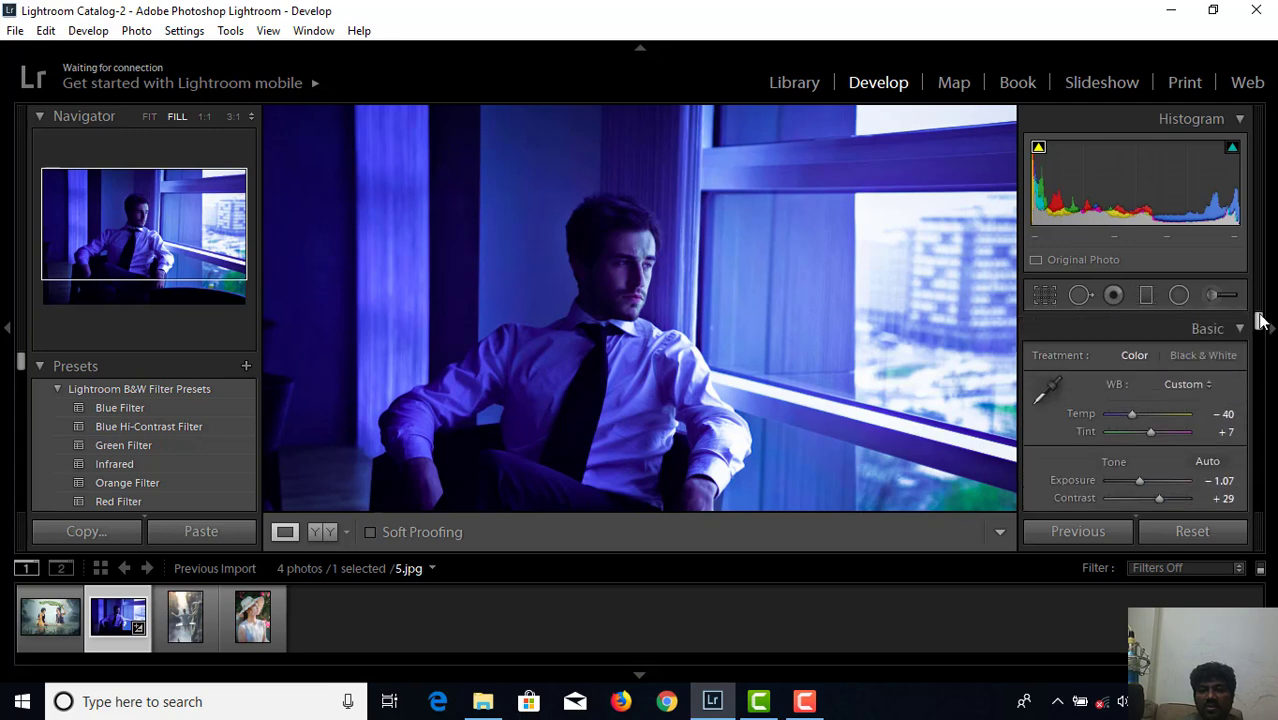
{"action": "left_click", "coordinate": [329, 535]}
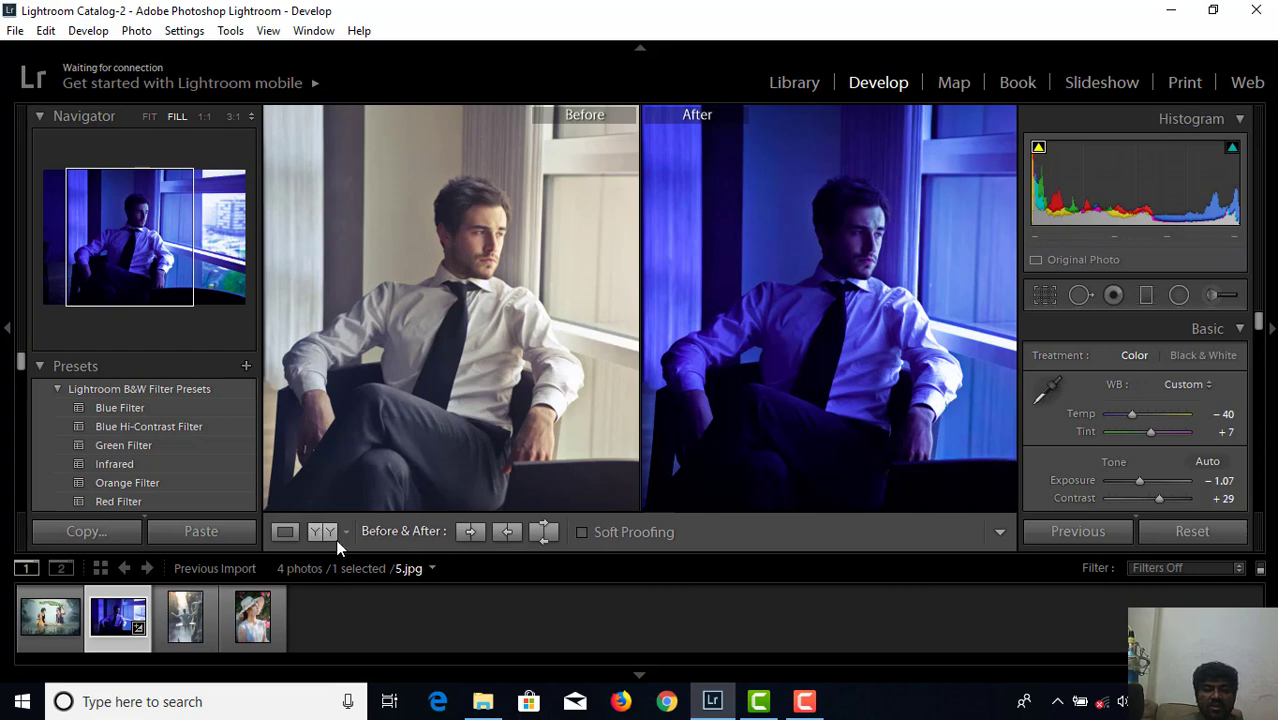
{"action": "left_click", "coordinate": [291, 531]}
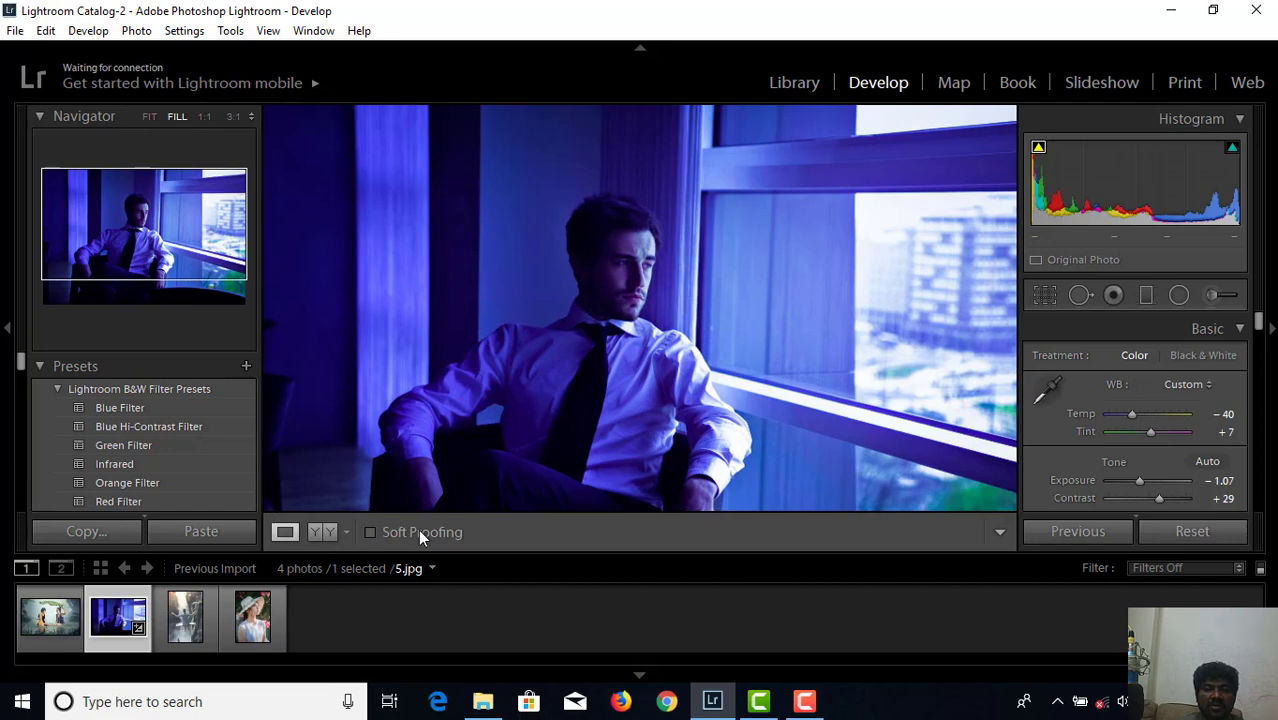
Step: Save the current grading as a develop preset named 'blue' in User Presets
{"action": "left_click", "coordinate": [246, 365]}
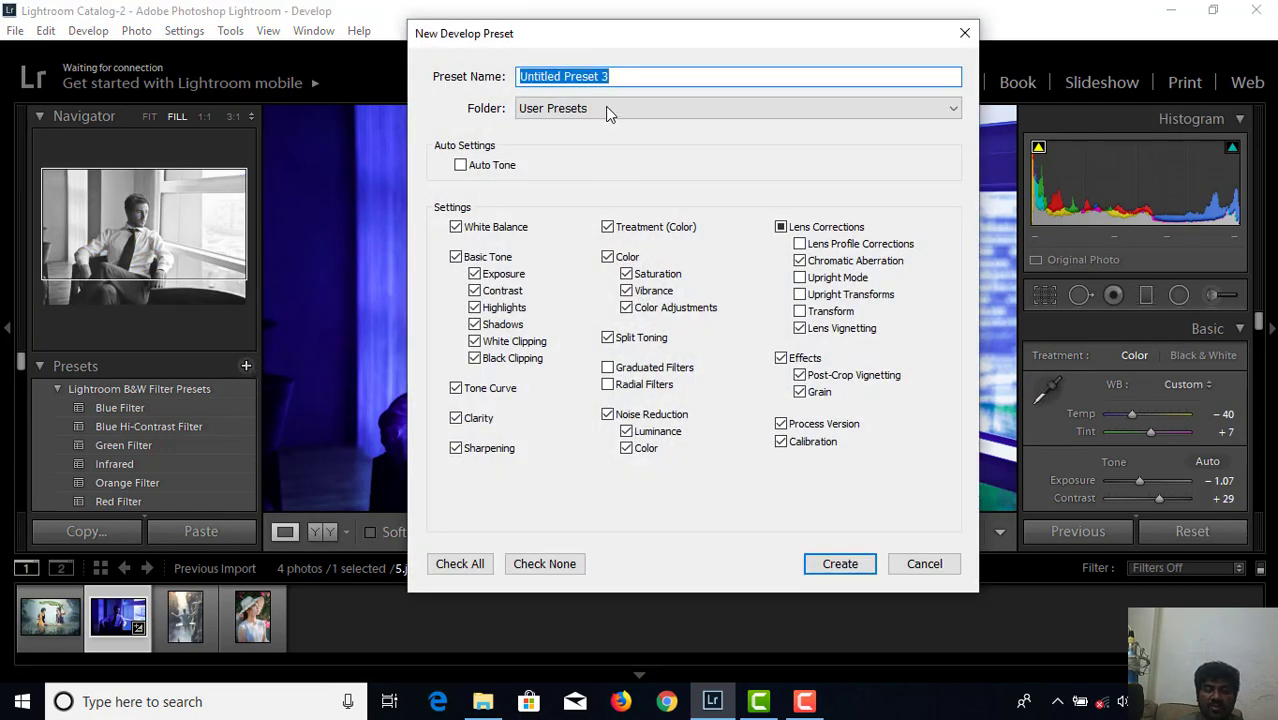
{"action": "type", "text": "blu"}
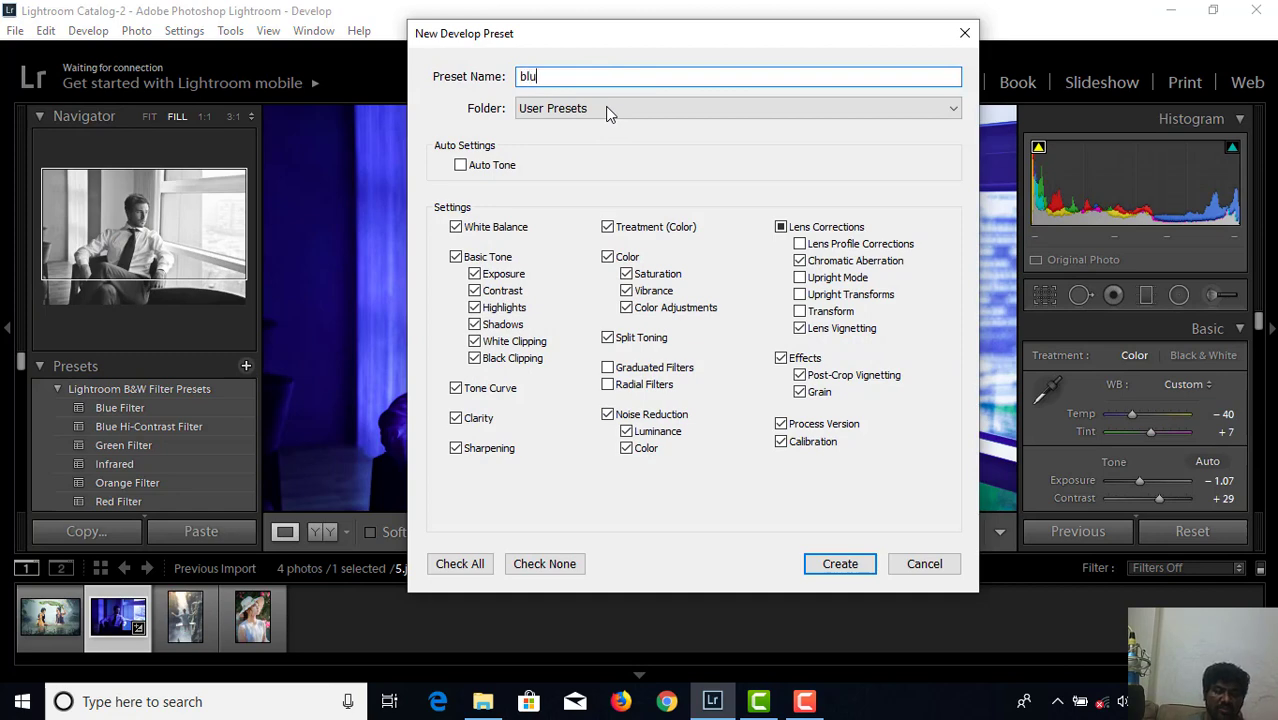
{"action": "type", "text": "e"}
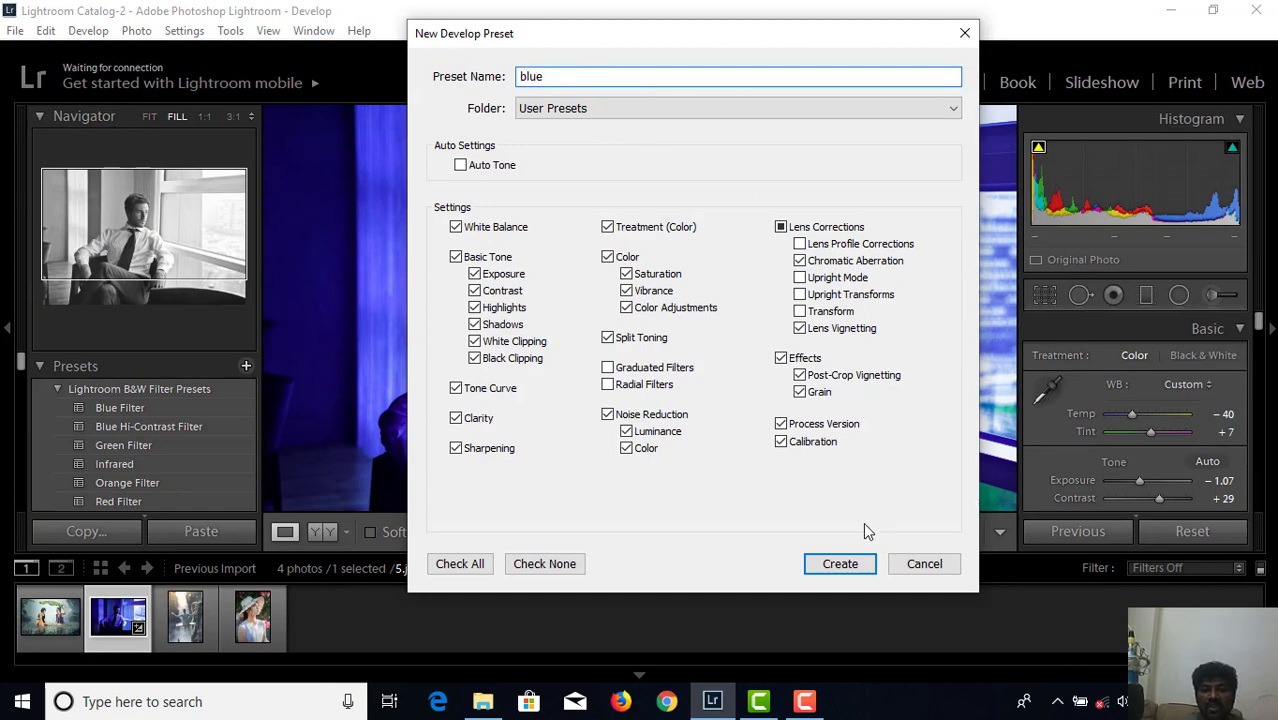
{"action": "left_click", "coordinate": [840, 568]}
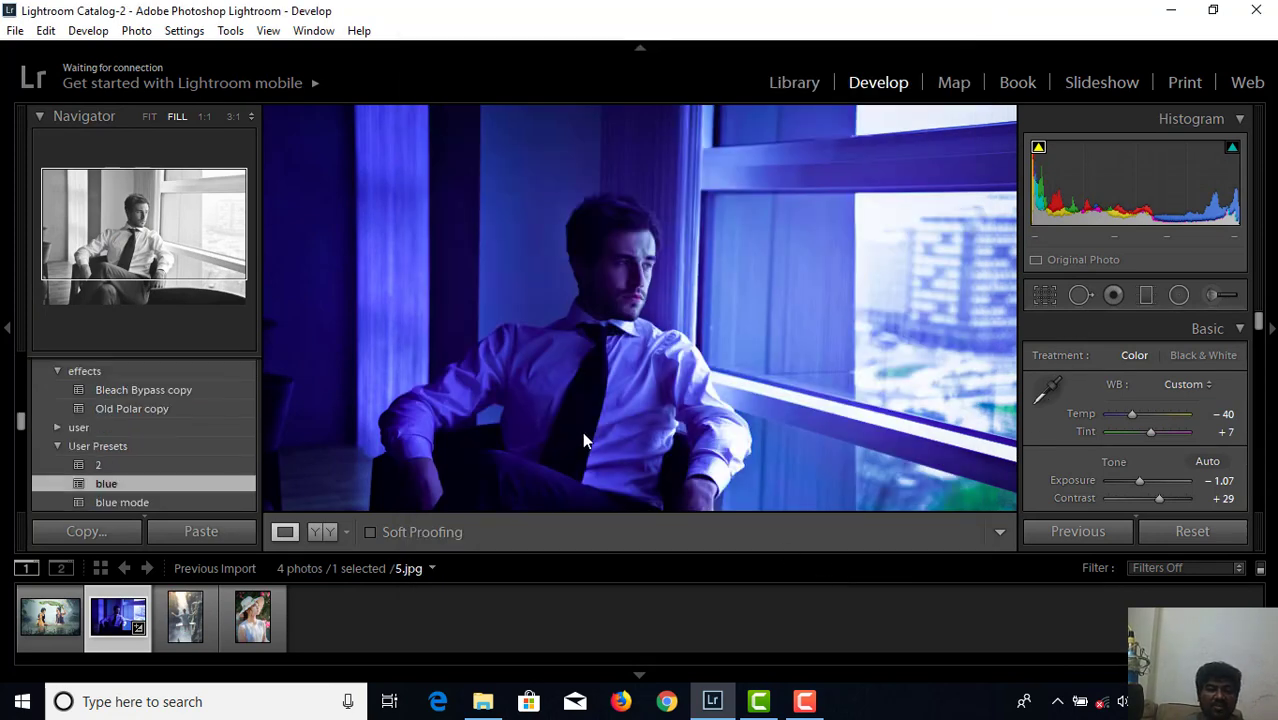
Step: Select the swing photo 3.jpg and apply the 'blue' user preset to it
{"action": "left_click", "coordinate": [198, 626]}
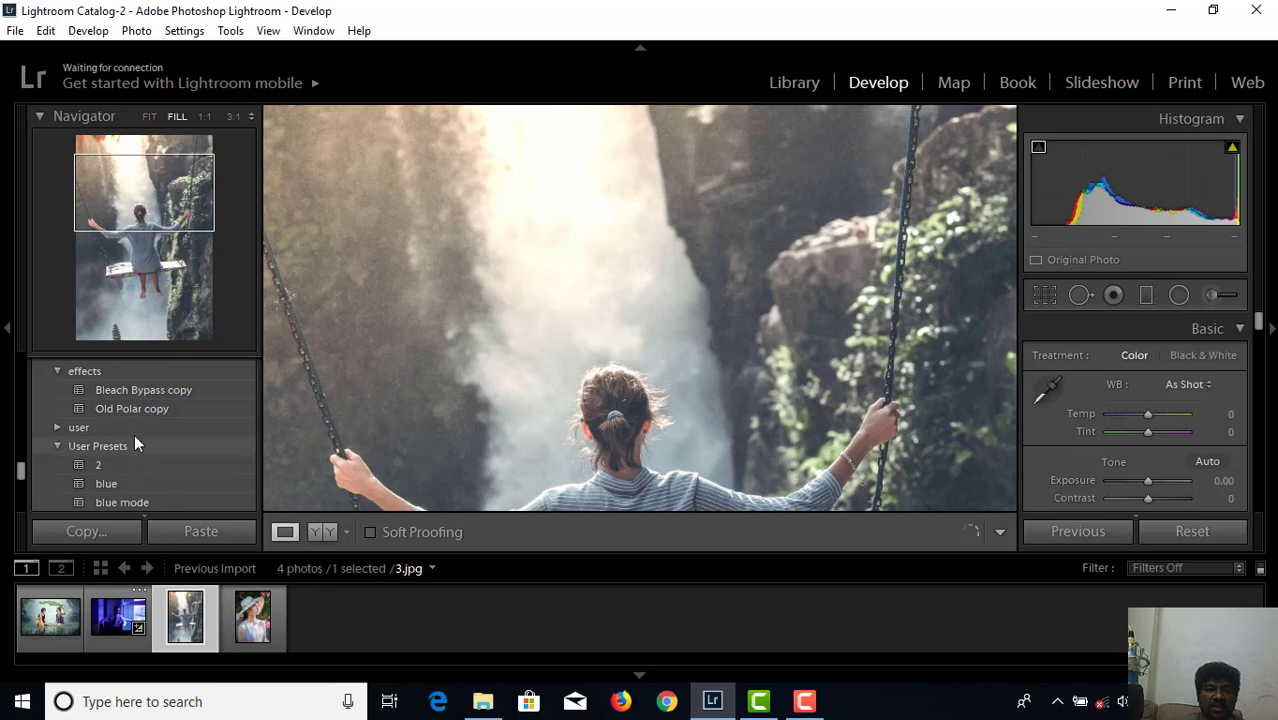
{"action": "scroll", "coordinate": [128, 486], "scroll_direction": "down", "scroll_amount": 5}
{"action": "scroll", "coordinate": [150, 468], "scroll_direction": "down", "scroll_amount": 1}
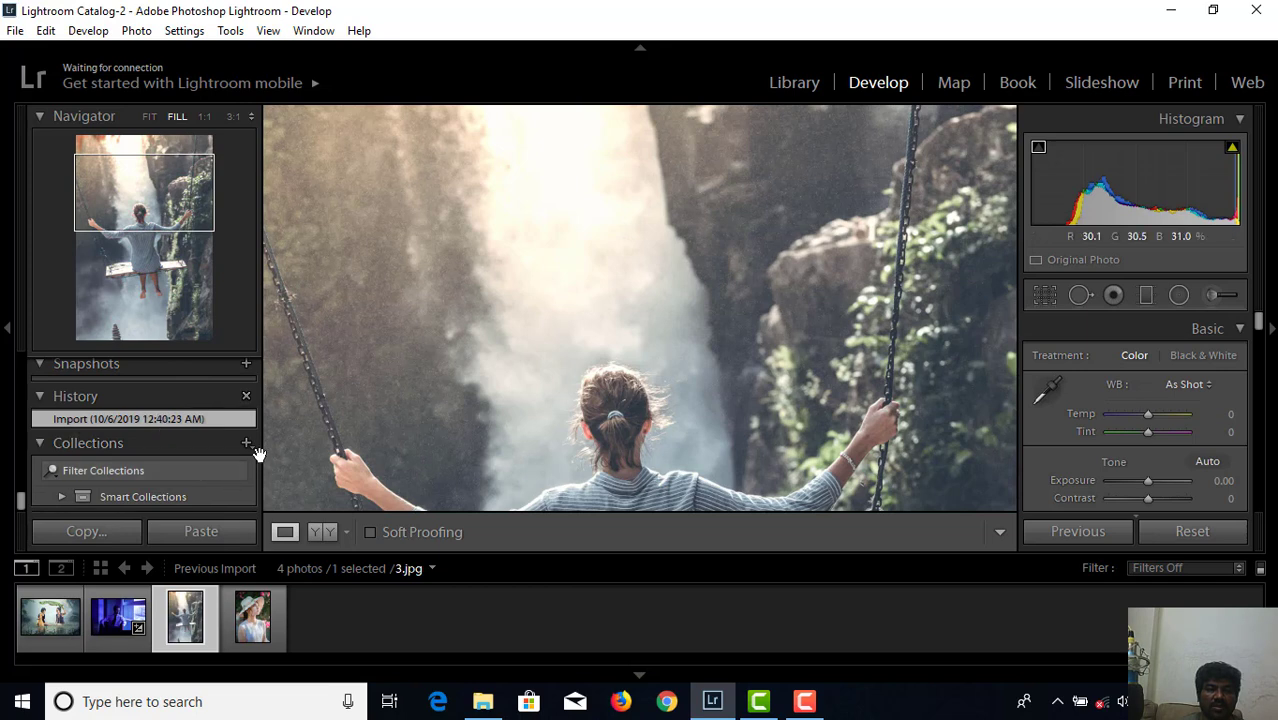
{"action": "scroll", "coordinate": [143, 371], "scroll_direction": "up", "scroll_amount": 2}
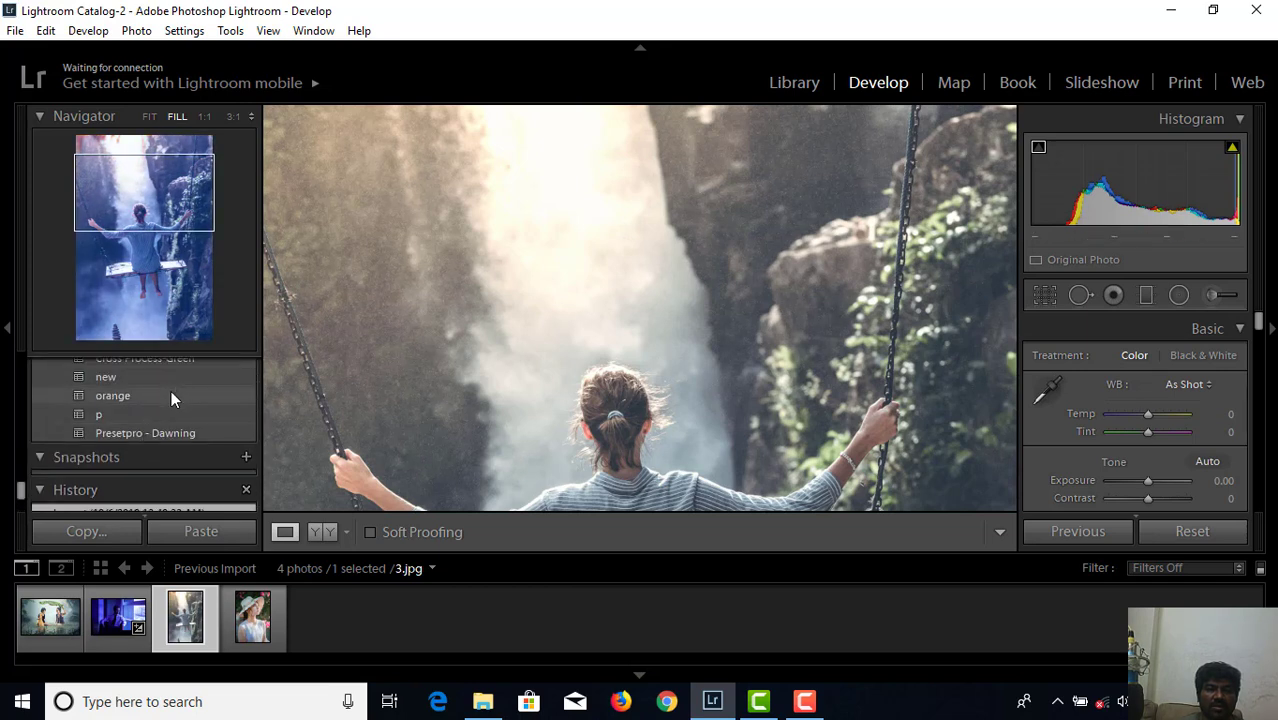
{"action": "scroll", "coordinate": [159, 391], "scroll_direction": "up", "scroll_amount": 2}
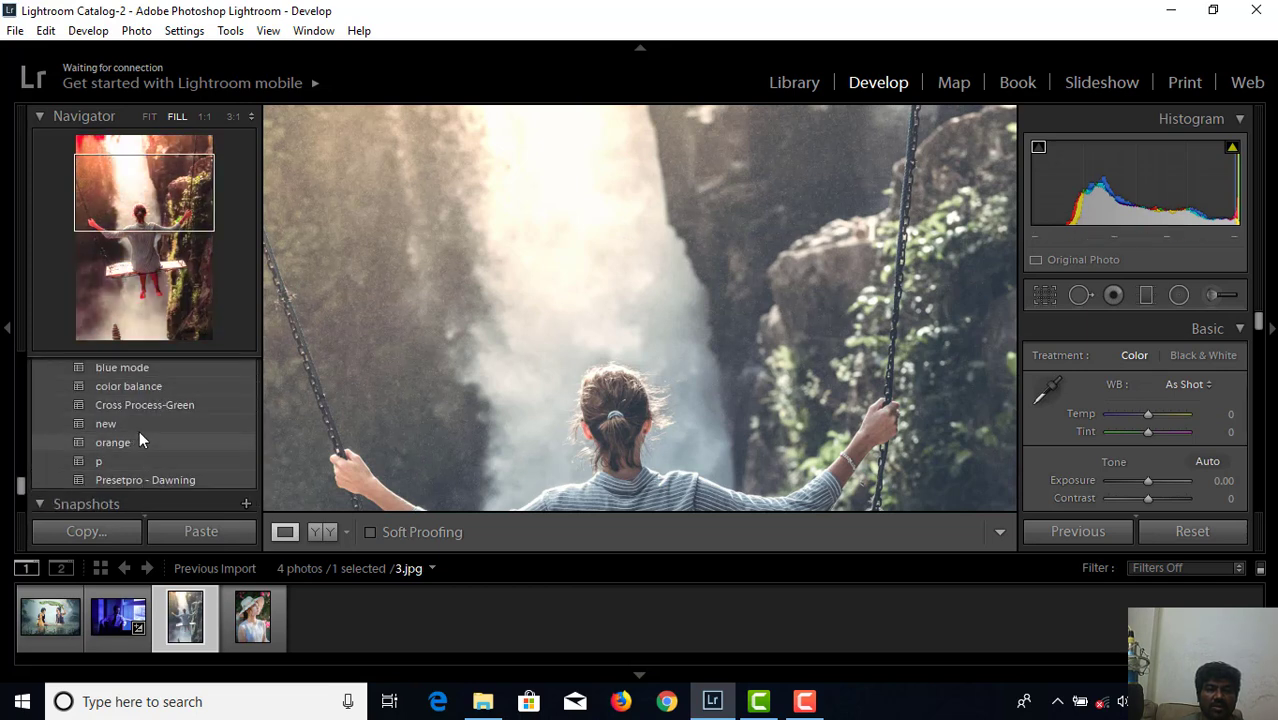
{"action": "scroll", "coordinate": [148, 409], "scroll_direction": "up", "scroll_amount": 3}
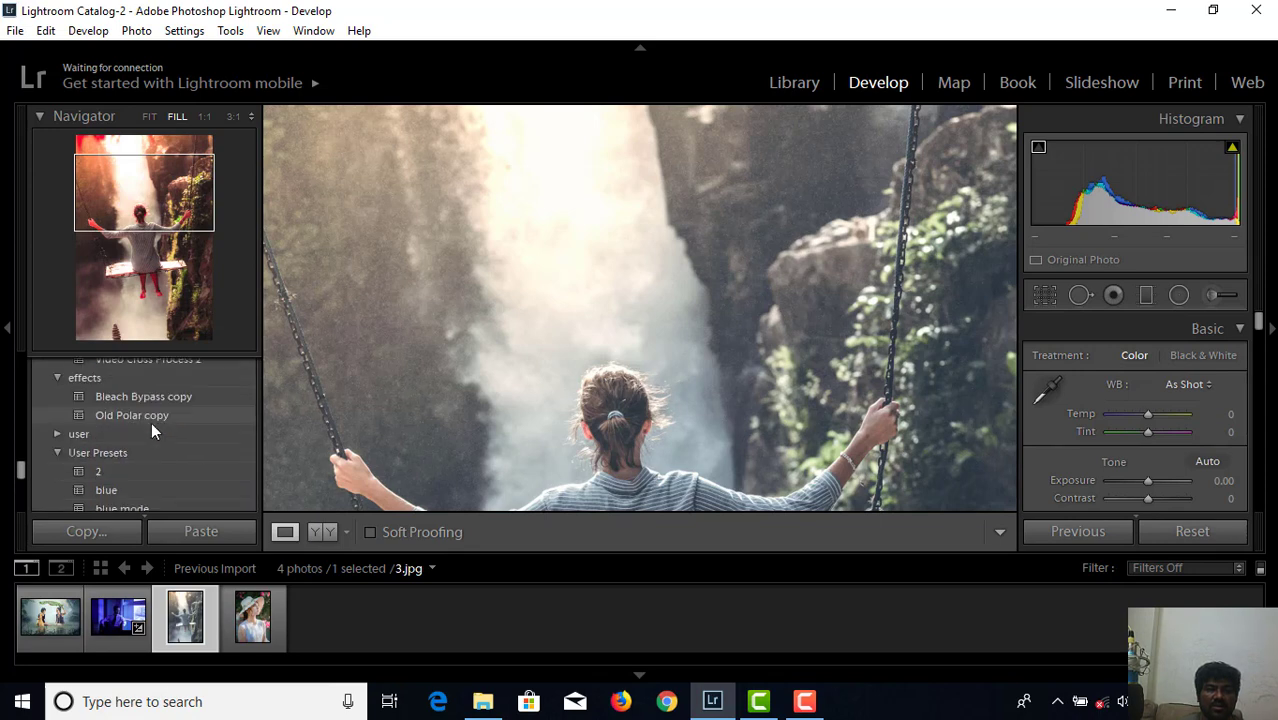
{"action": "scroll", "coordinate": [151, 422], "scroll_direction": "down", "scroll_amount": 1}
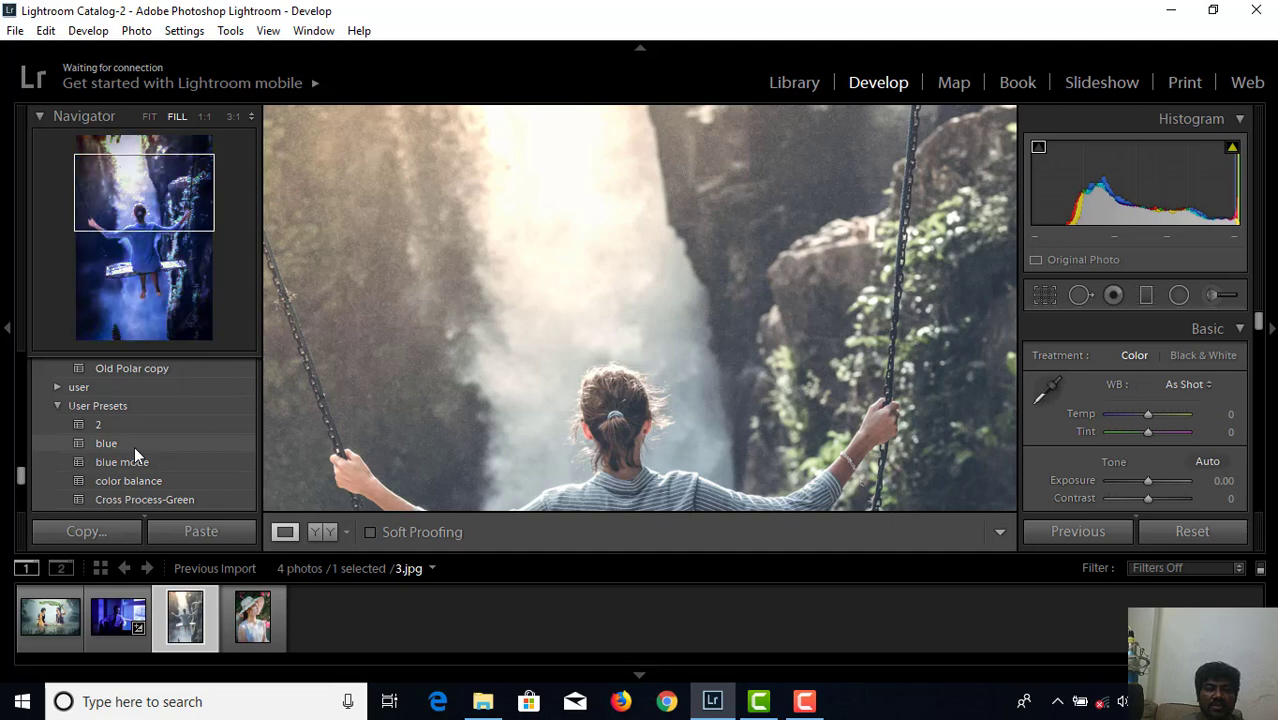
{"action": "left_click", "coordinate": [134, 446]}
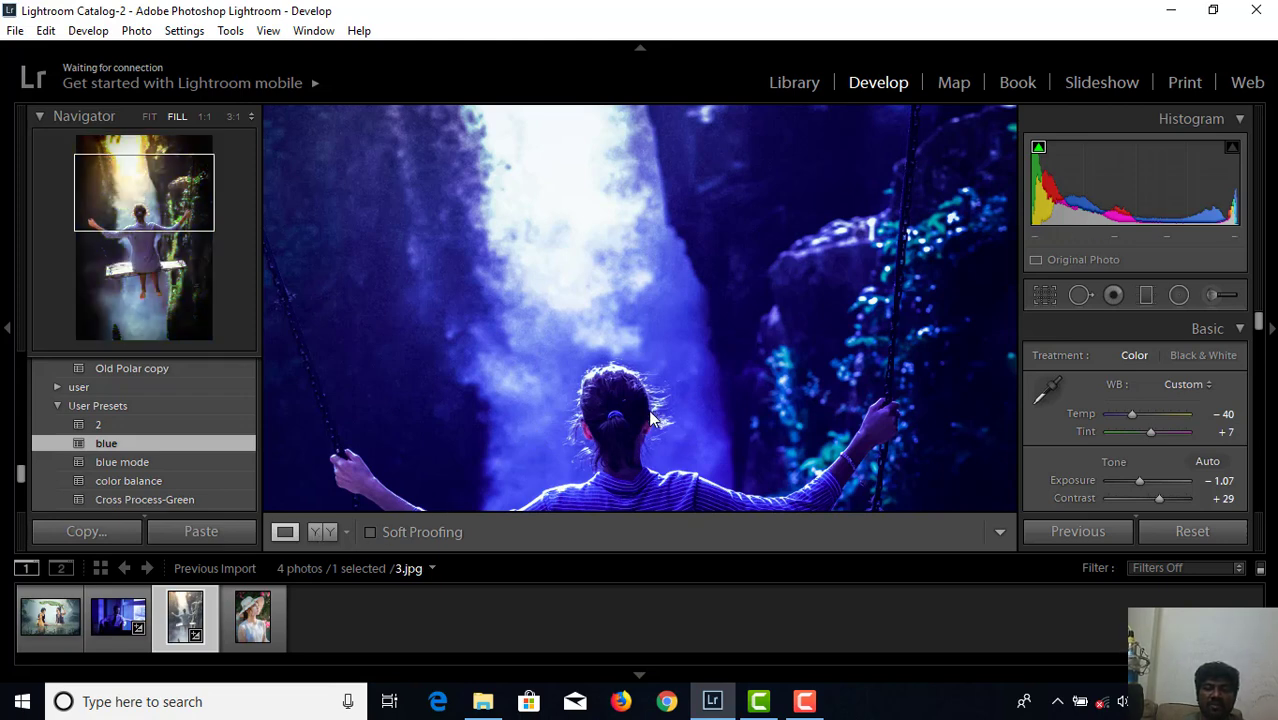
Step: View Before & After, zoom 1:1 and back to Fit, then return to the businessman portrait
{"action": "key", "text": "y"}
{"action": "left_click", "coordinate": [705, 396]}
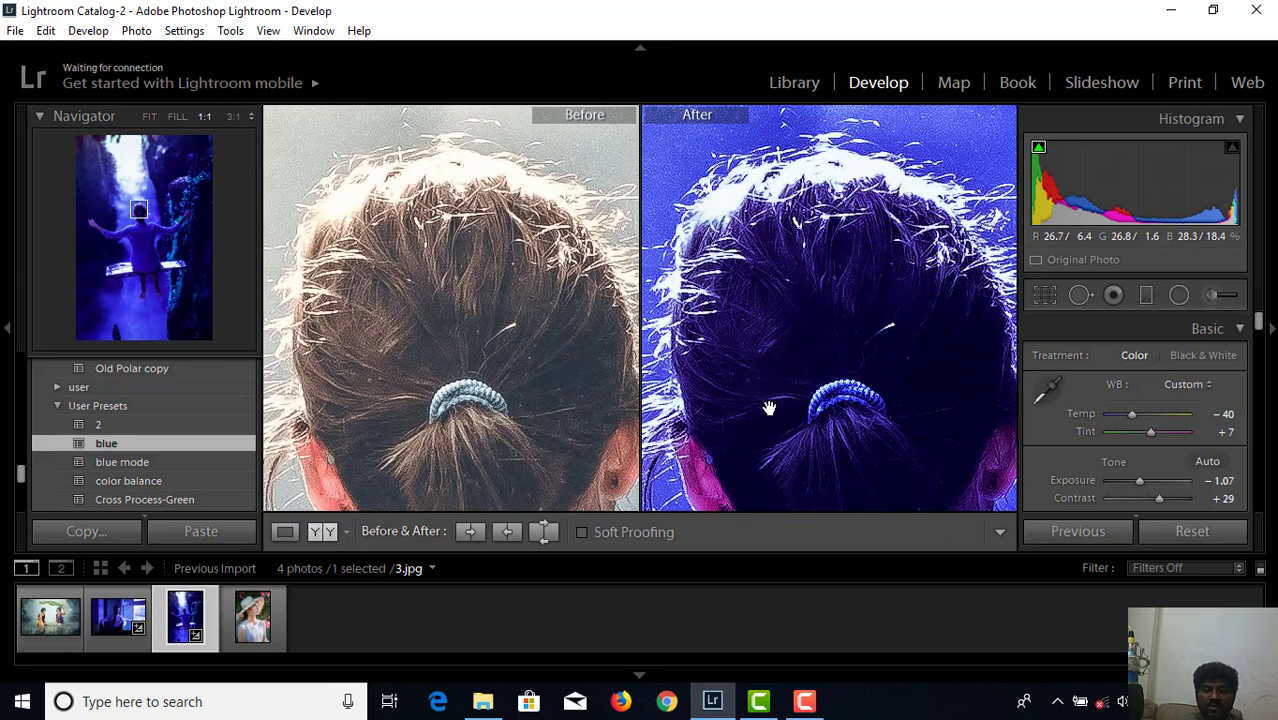
{"action": "left_click", "coordinate": [651, 494]}
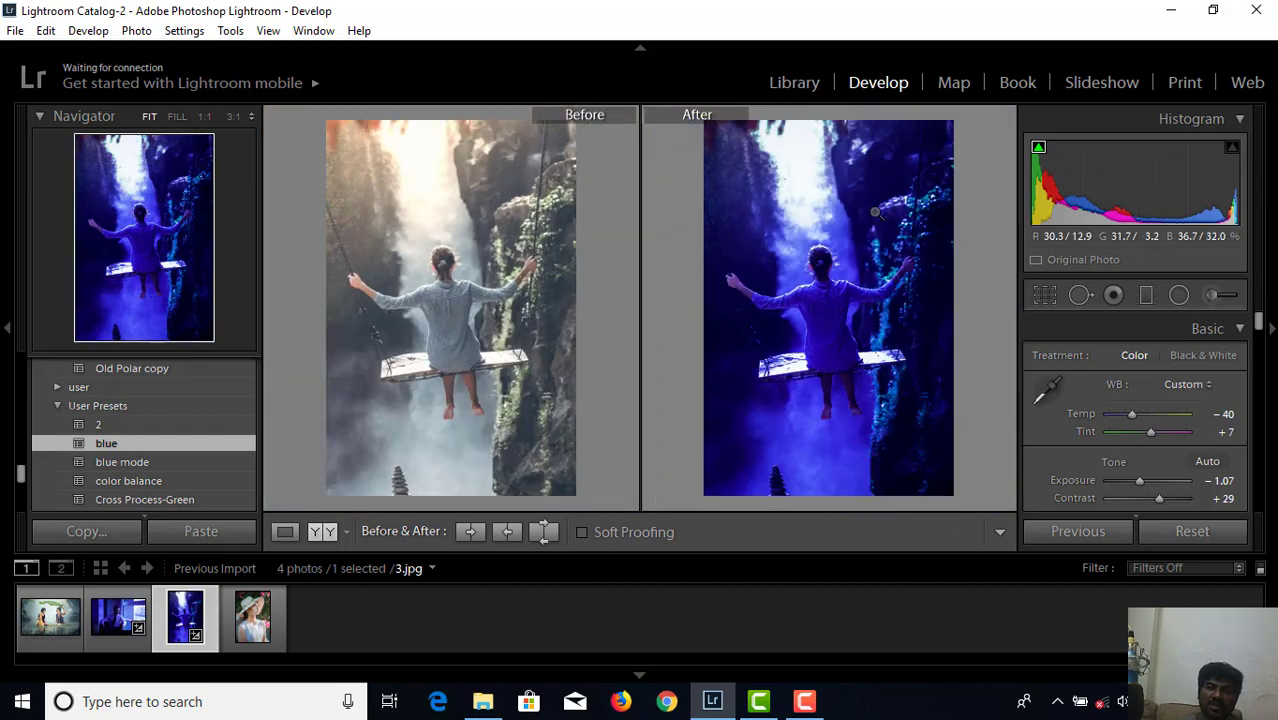
{"action": "key", "text": "Left"}
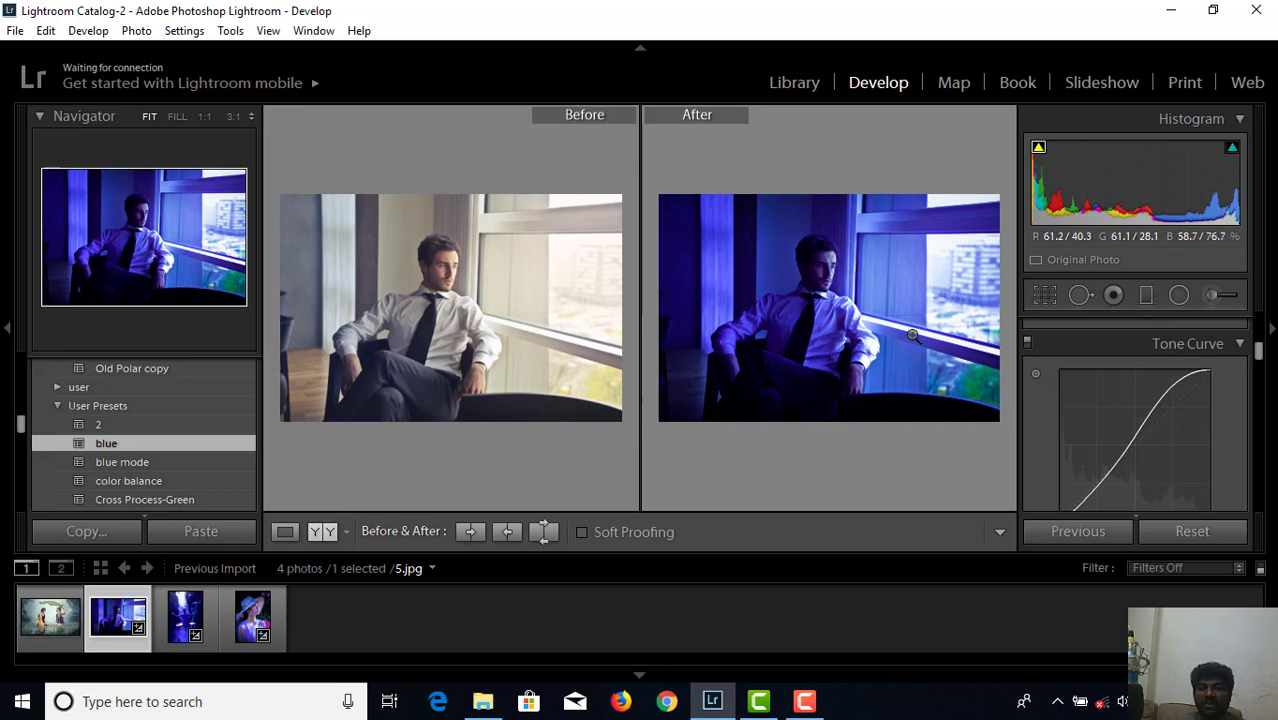
Step: Switch back to Loupe view showing the graded portrait alone, and lower the volume
{"action": "left_click", "coordinate": [284, 532]}
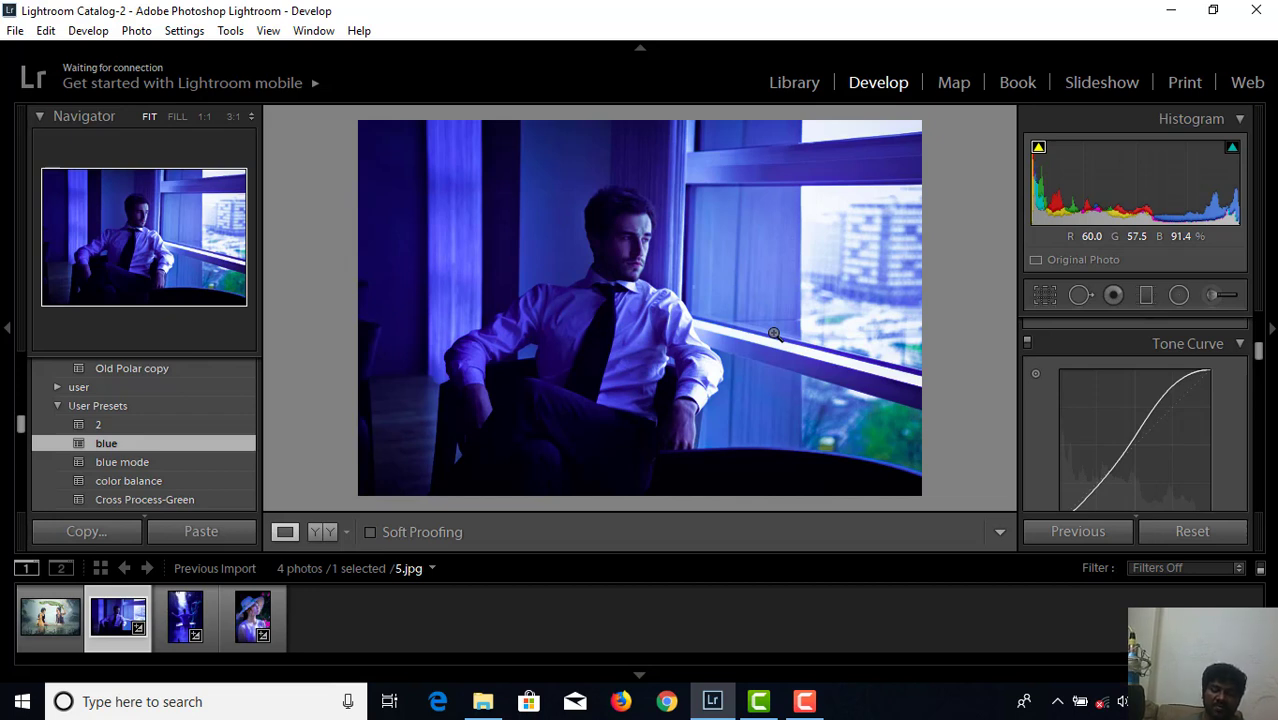
{"action": "key", "text": "XF86AudioLowerVolume"}
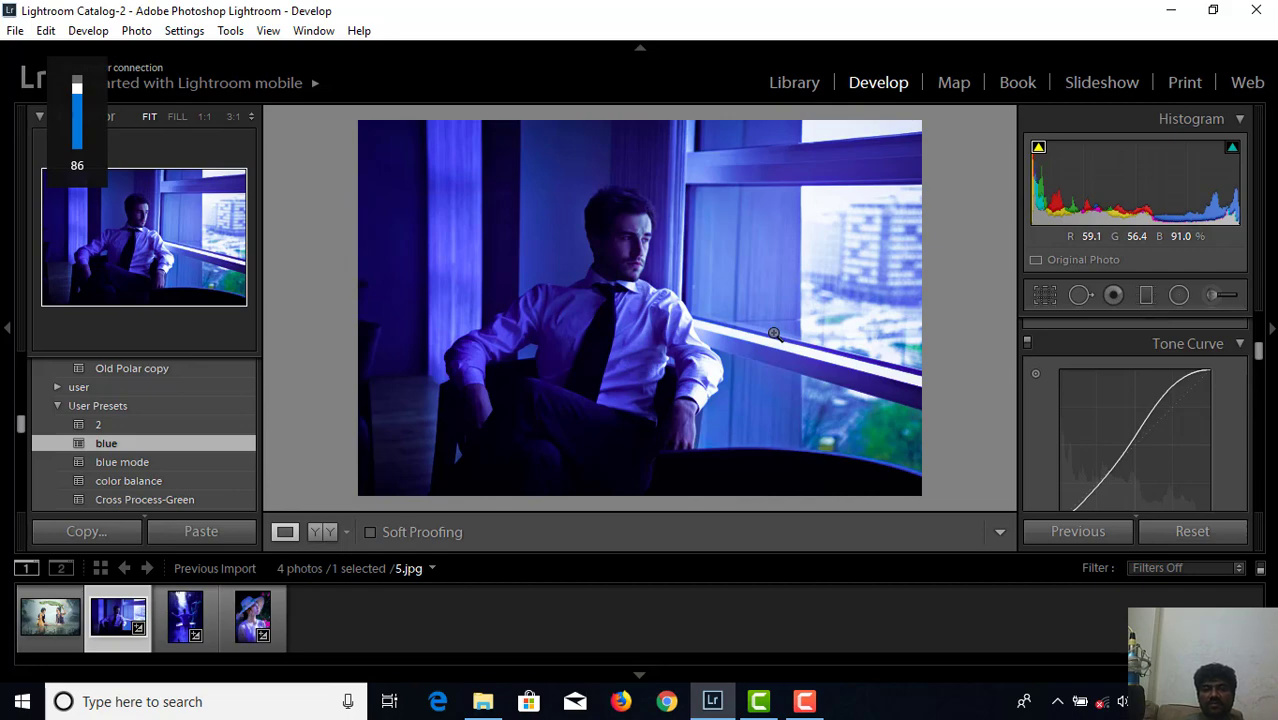